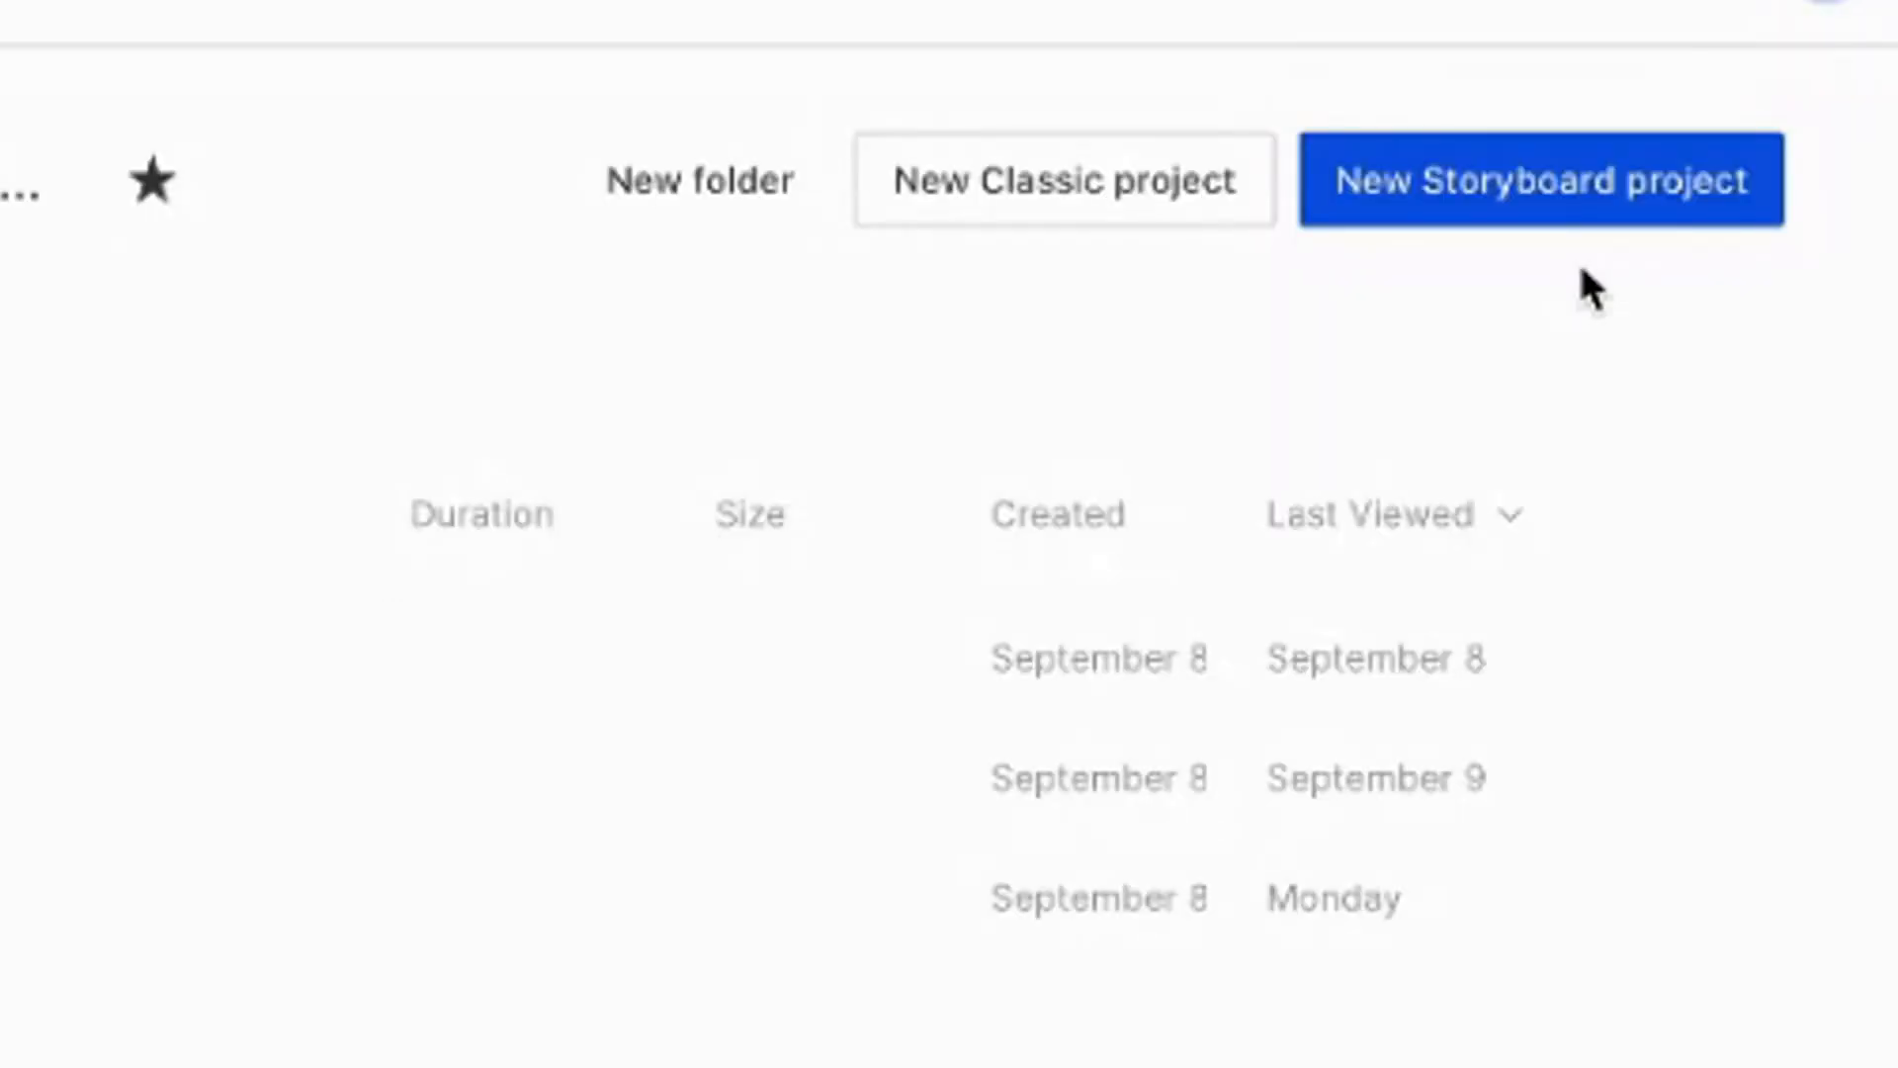
# Create a new storyboard project named 'How to Stake Sol on Binance US'
pyautogui.click(1493, 210)
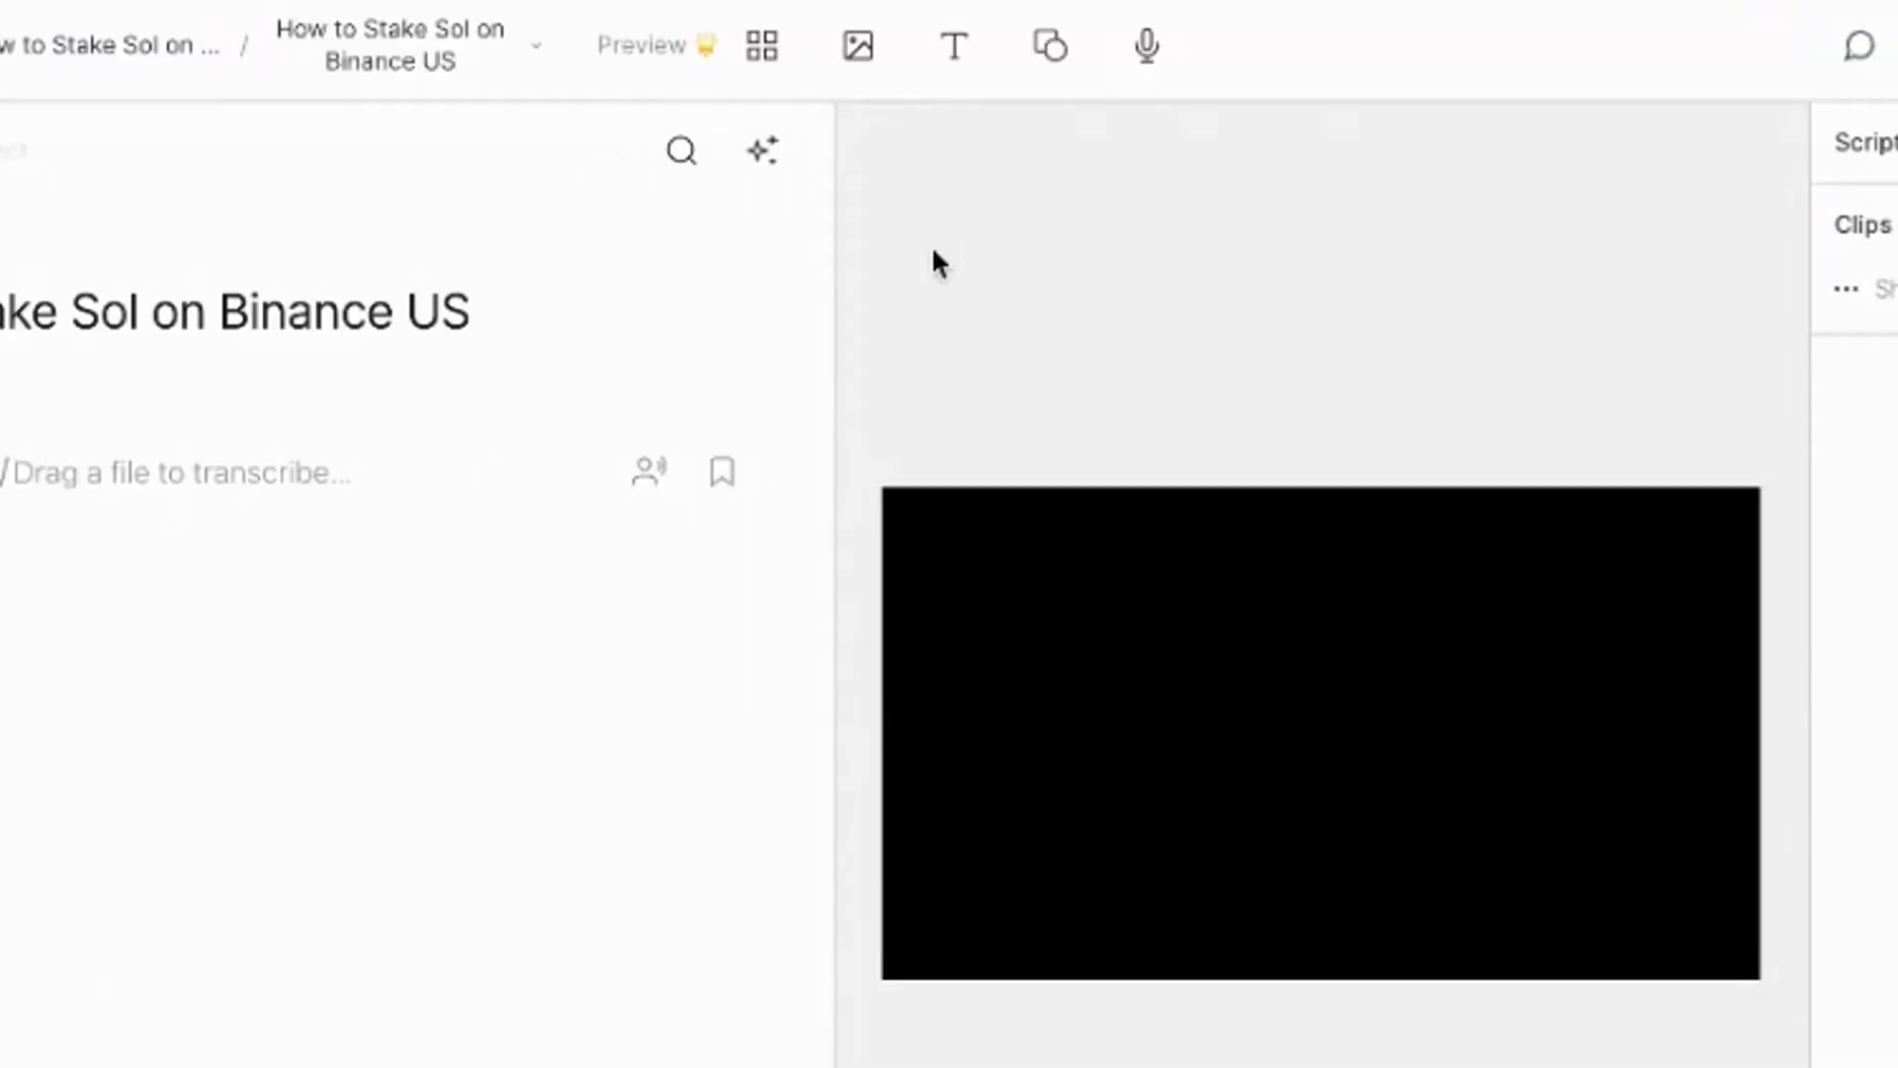
# Start a screen recording into the script with the RODECaster Pro Stereo microphone and the camera disabled
pyautogui.click(1145, 45)
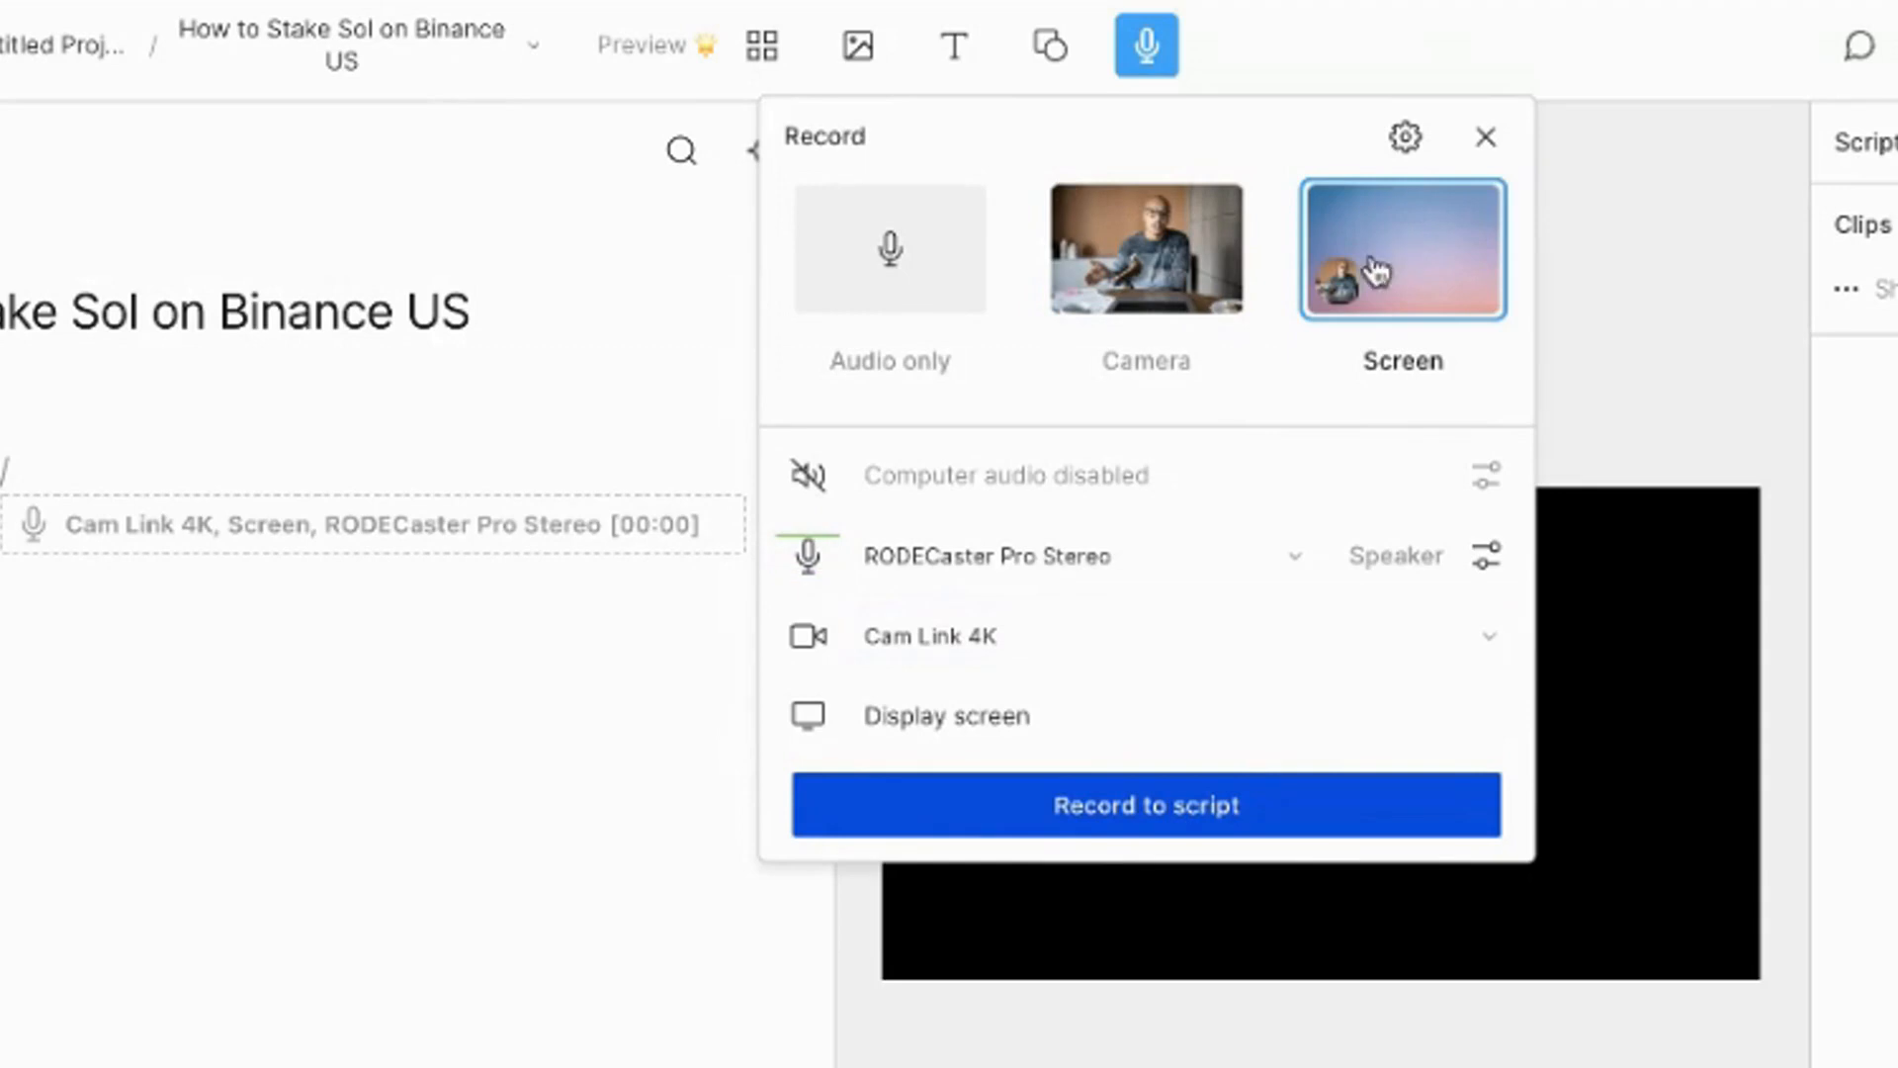
pyautogui.click(876, 636)
pyautogui.click(895, 682)
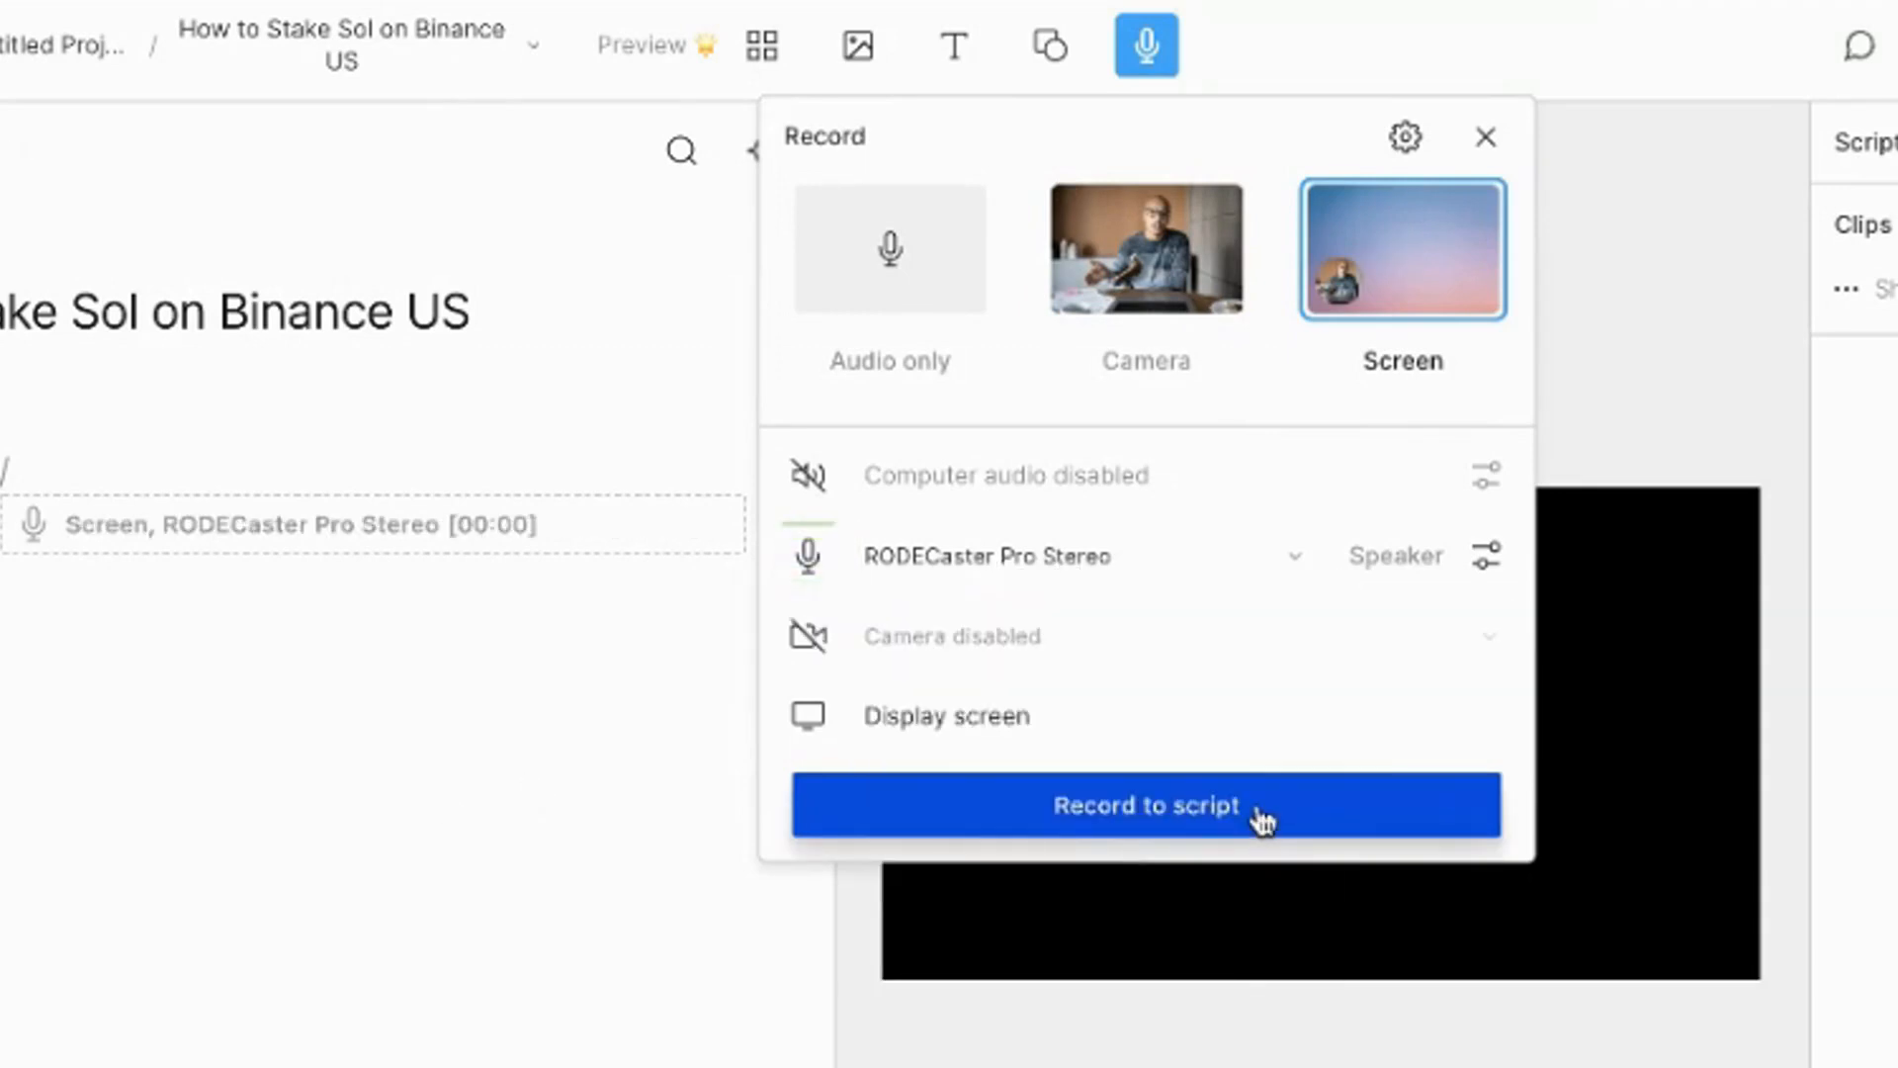
pyautogui.click(1263, 821)
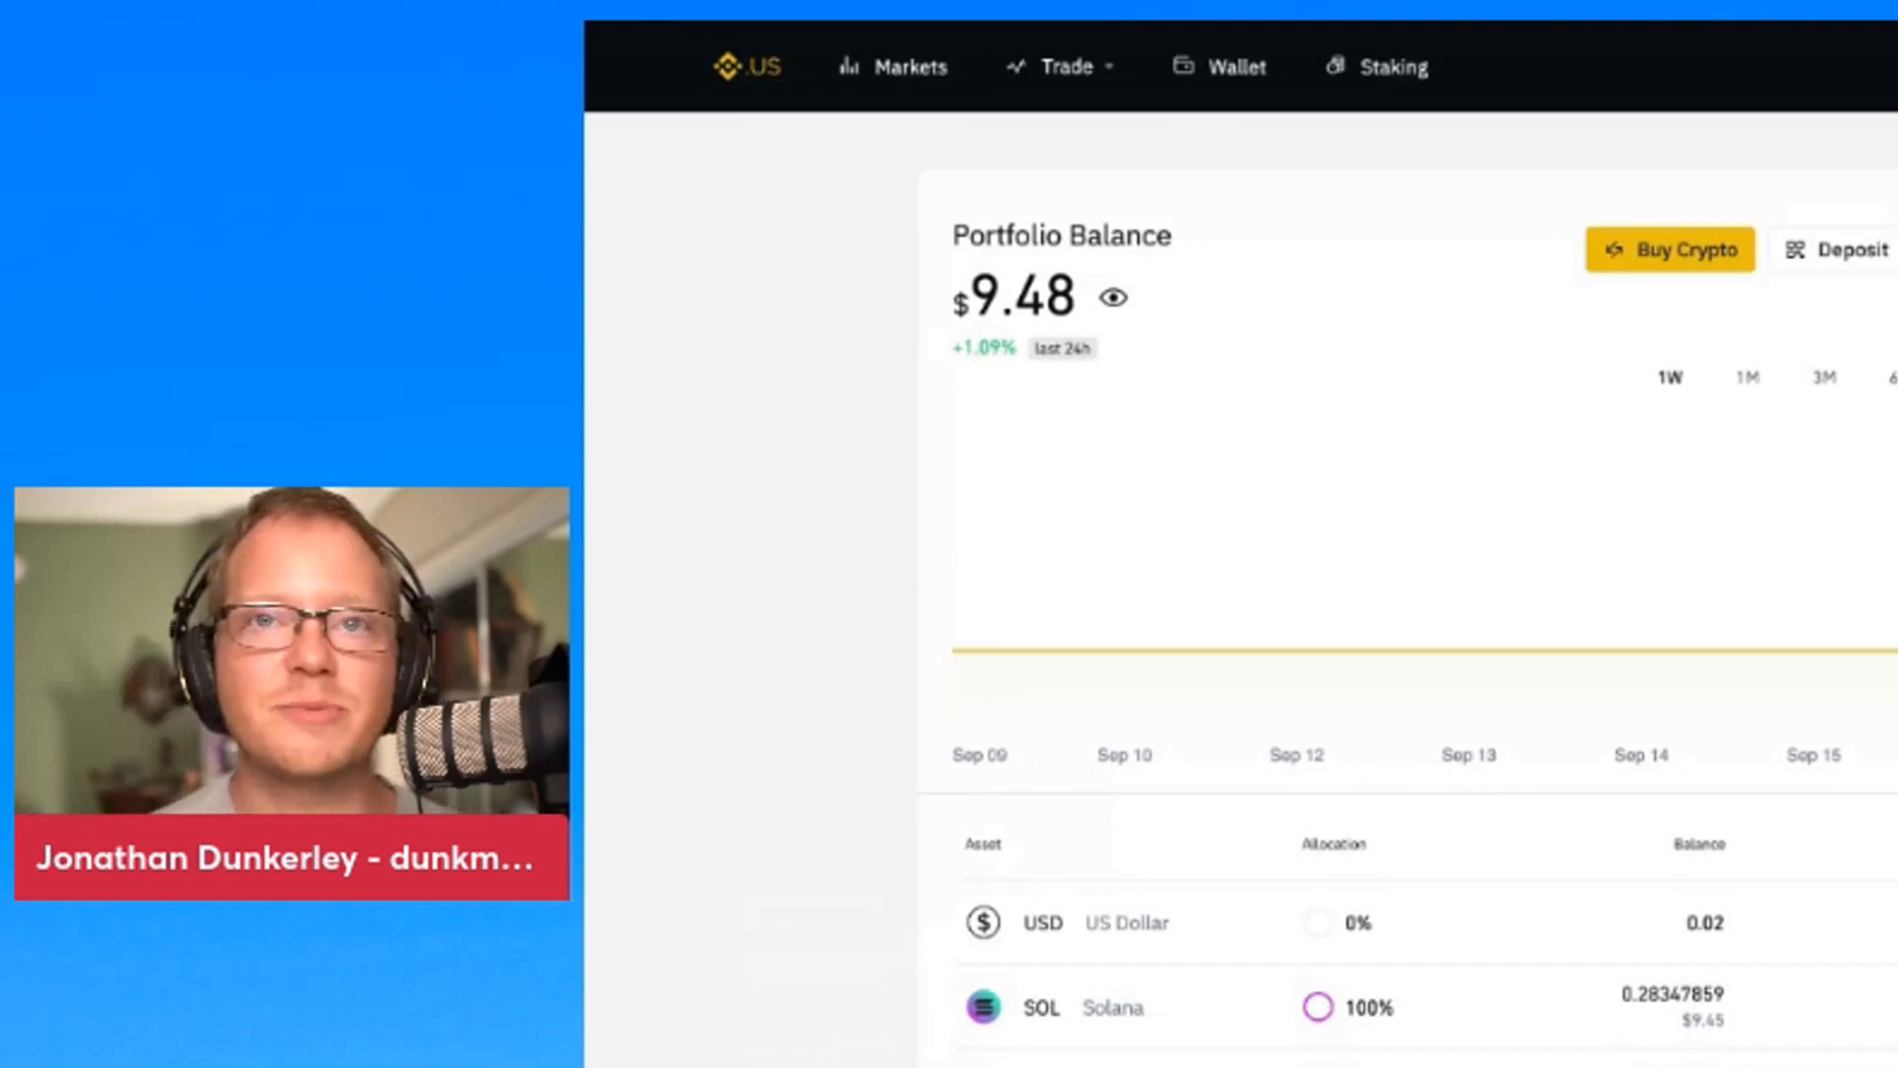
# Finish the Binance US staking walkthrough recording, leaving a transcribed clip of about 11:16 in the script
pyautogui.hotkey('ctrl', 'Tab')
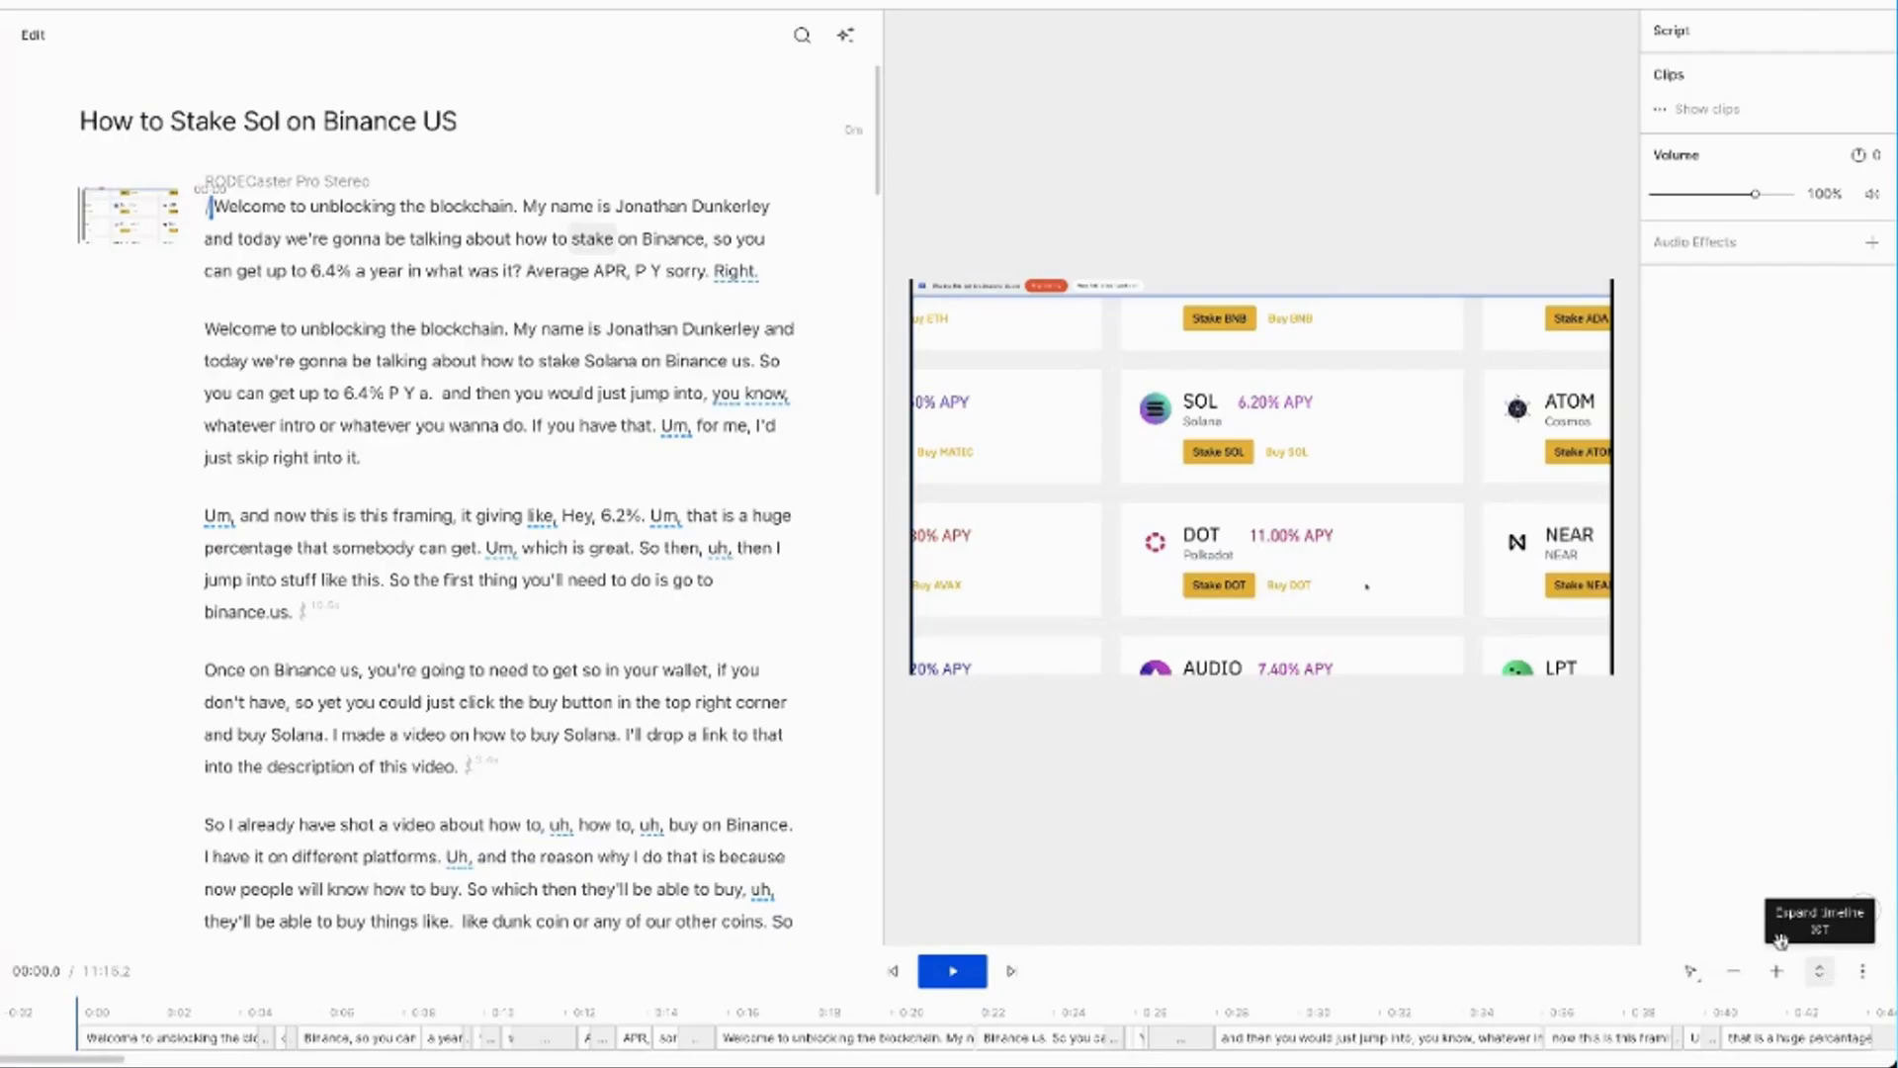
# Add a Title text layer over the opening 'Welcome to unblocking the blockchain' paragraph
pyautogui.click(1730, 850)
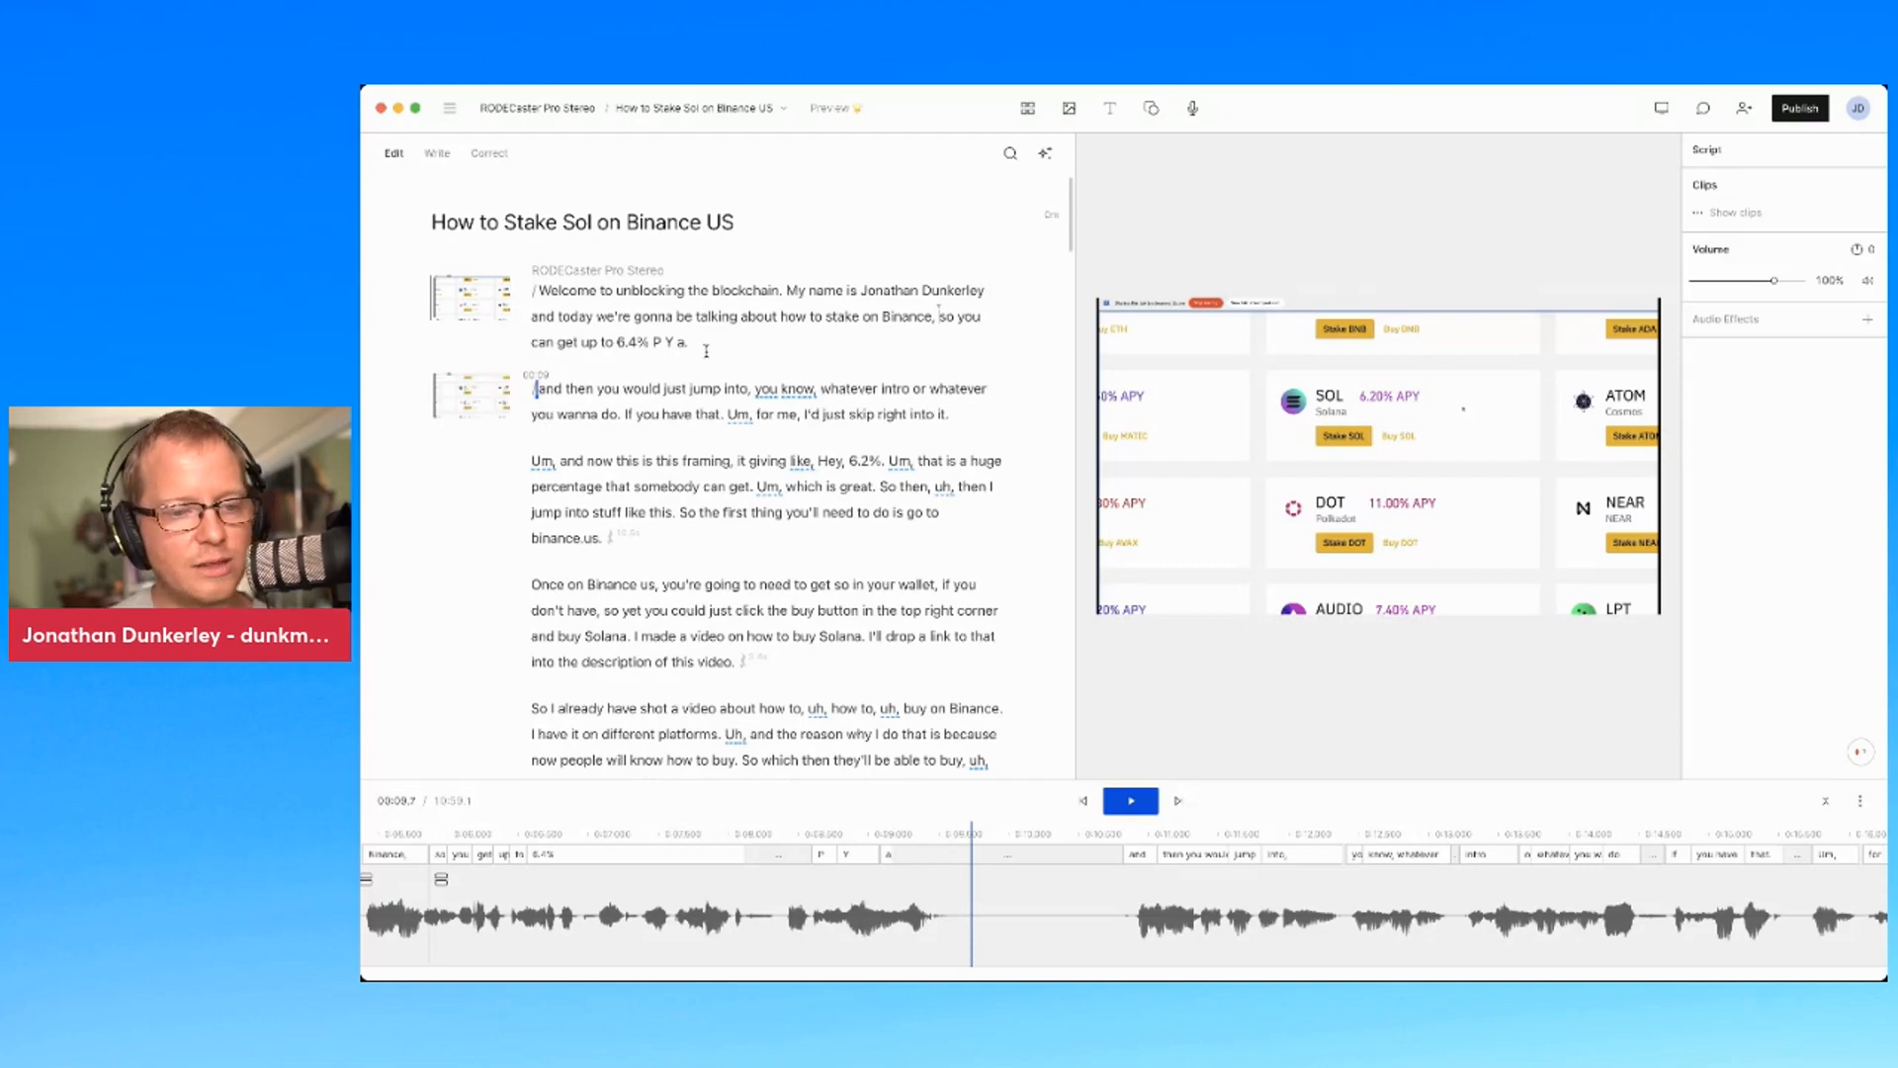
pyautogui.tripleClick(540, 288)
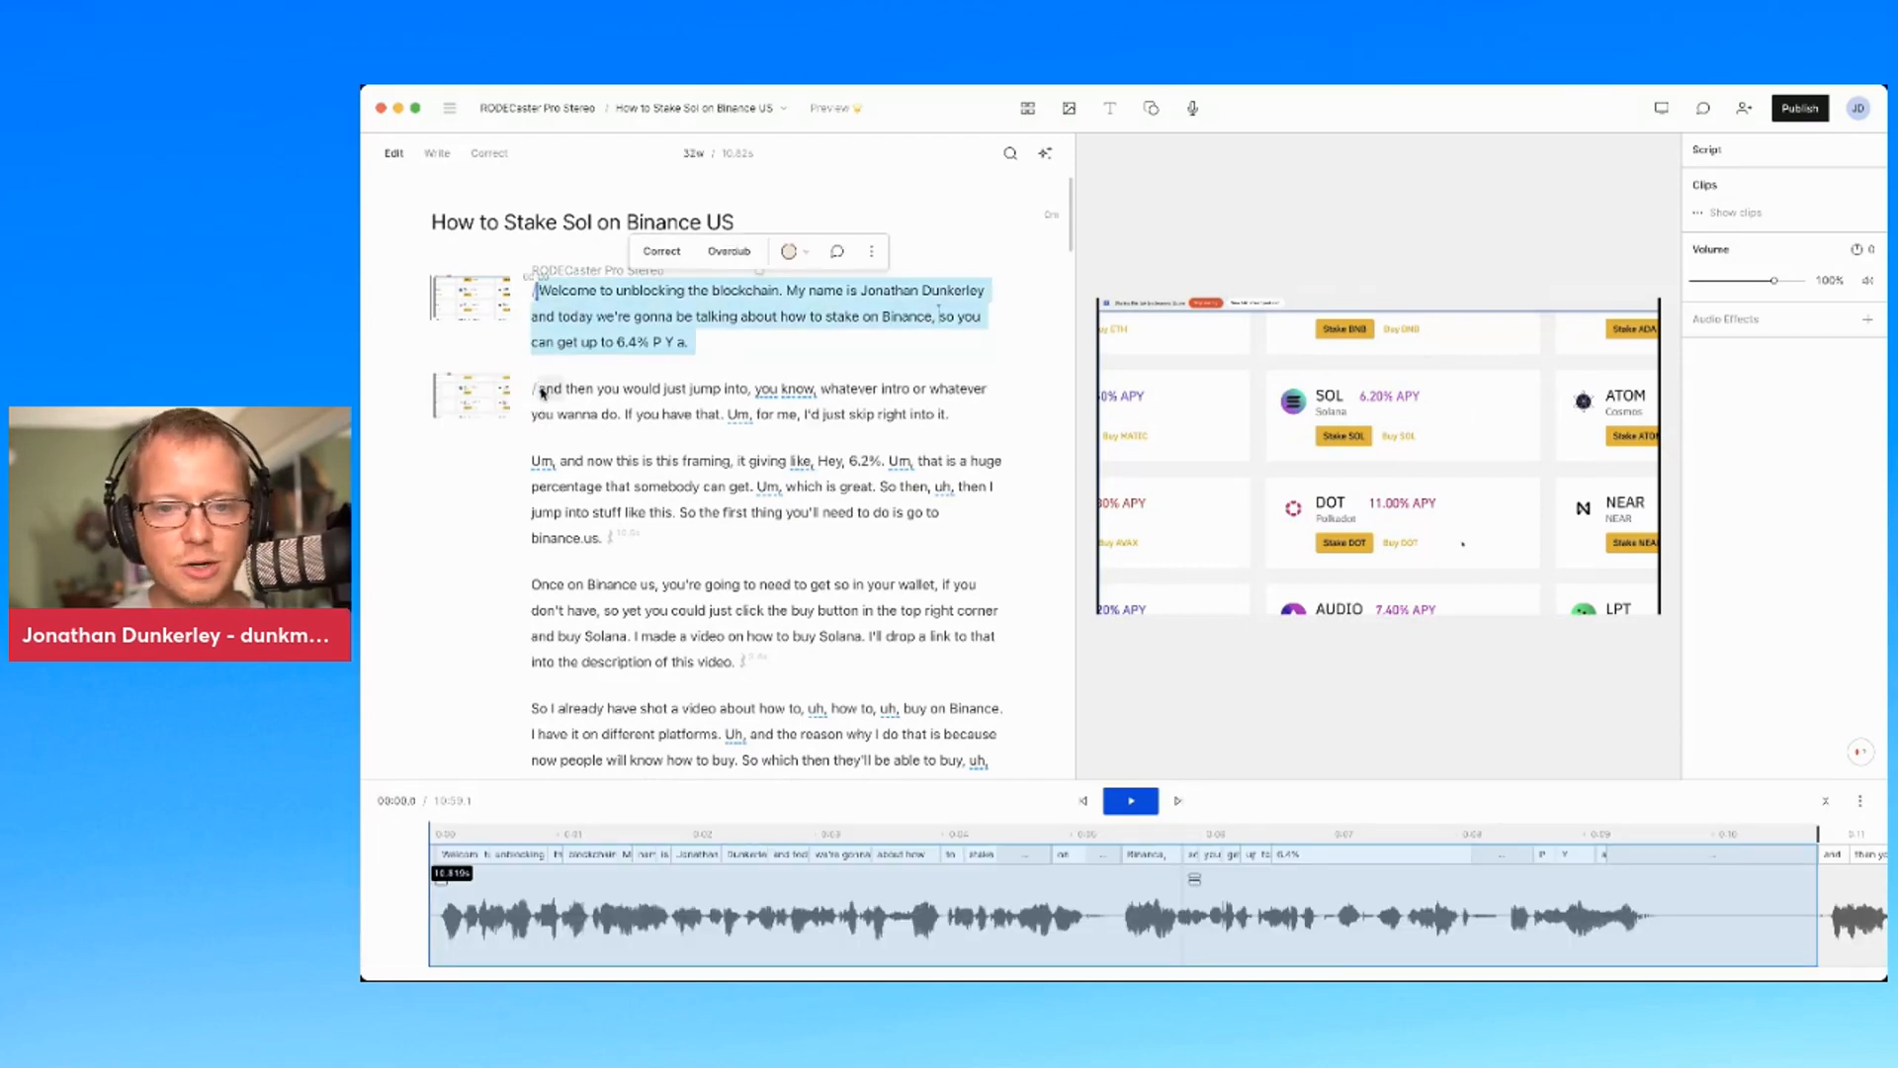
pyautogui.click(1109, 115)
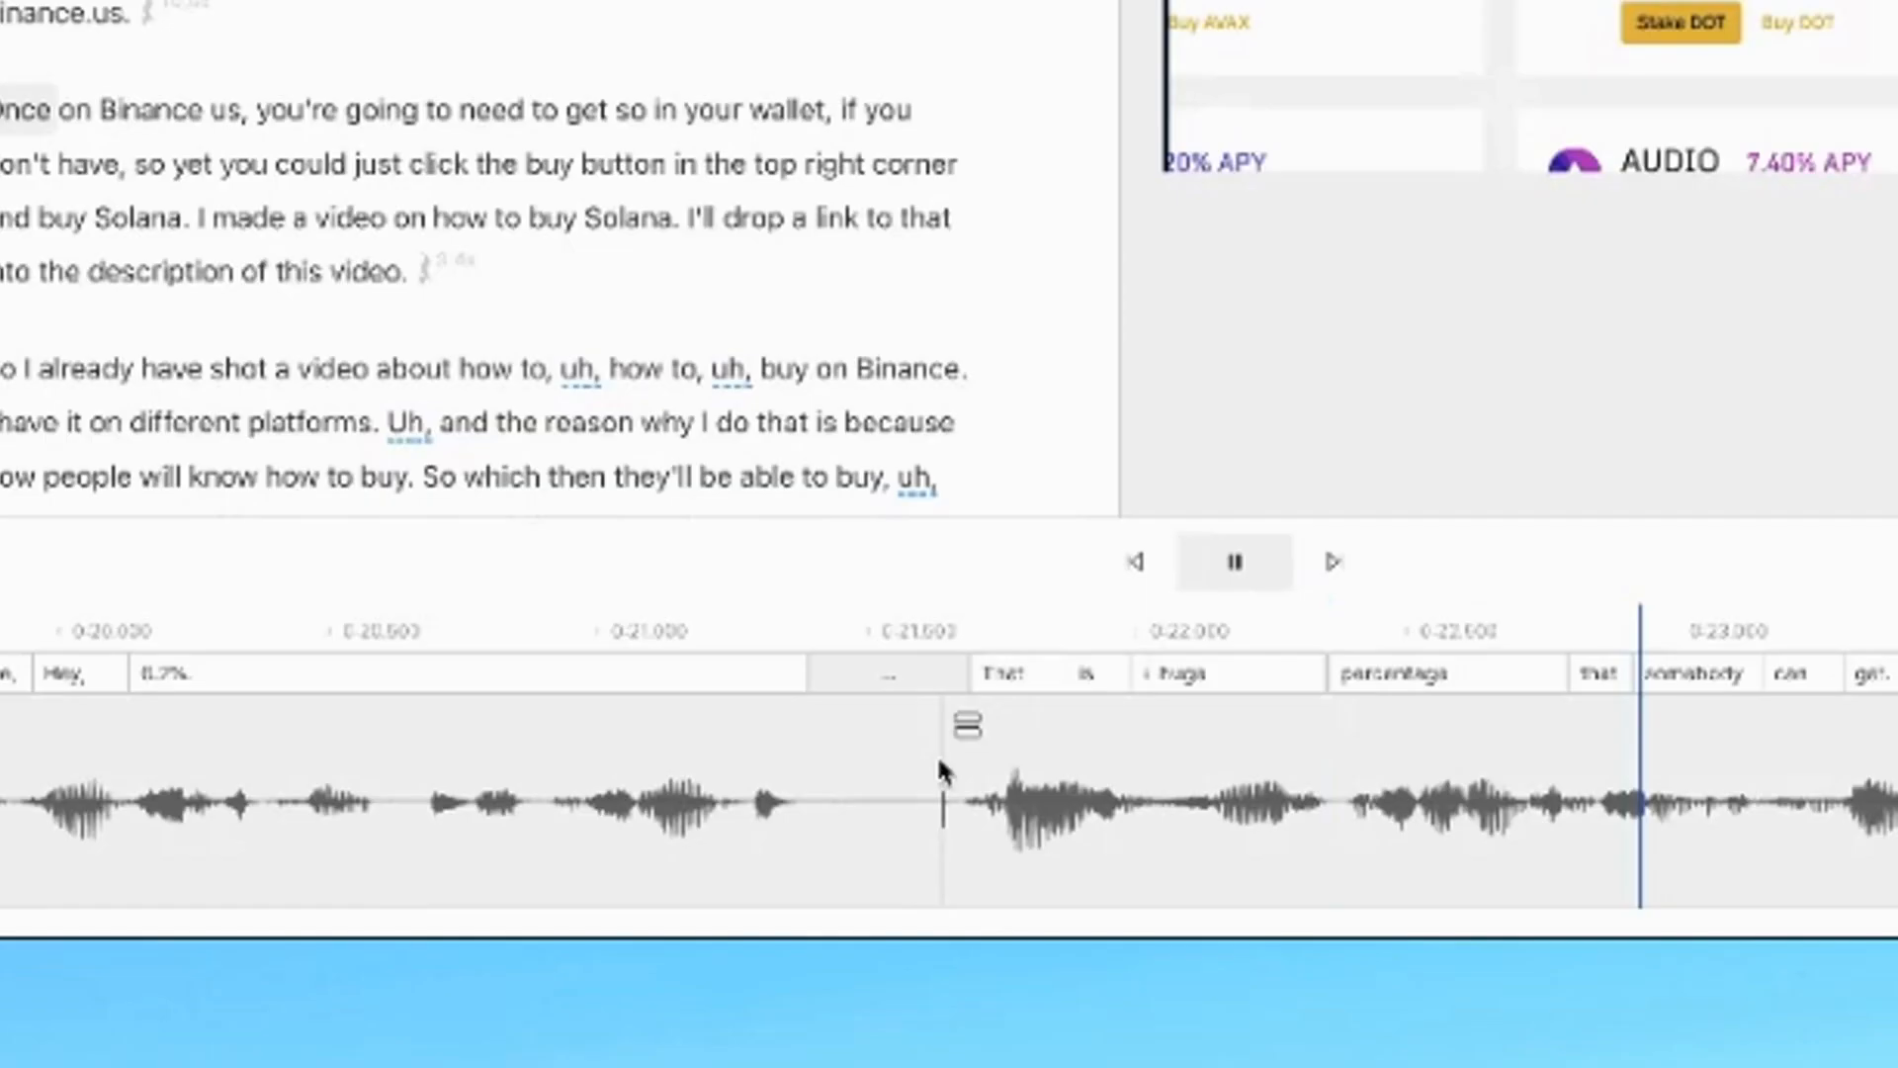
# Tighten the pause before 'That is a huge percentage' and start a new scene at 'And if I wanna buy more'
pyautogui.press('space')
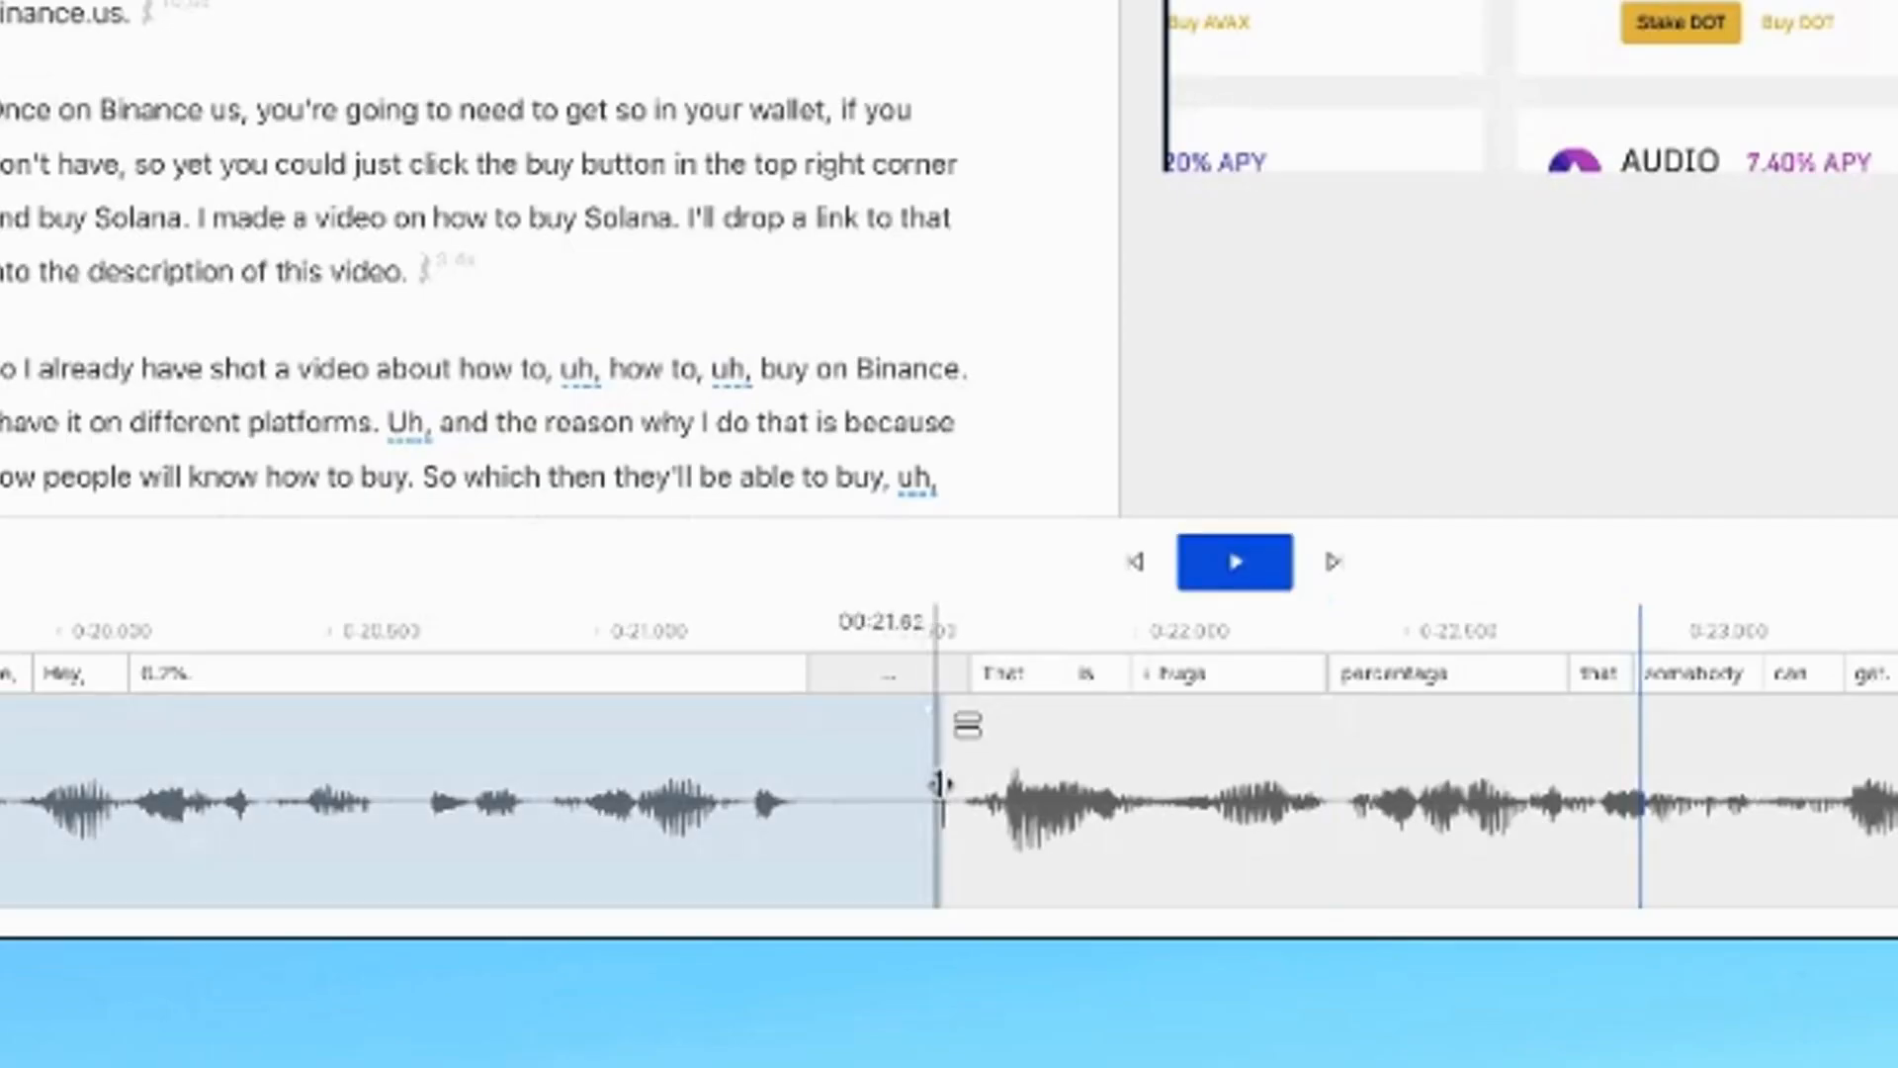
pyautogui.moveTo(939, 783); pyautogui.dragTo(881, 784)
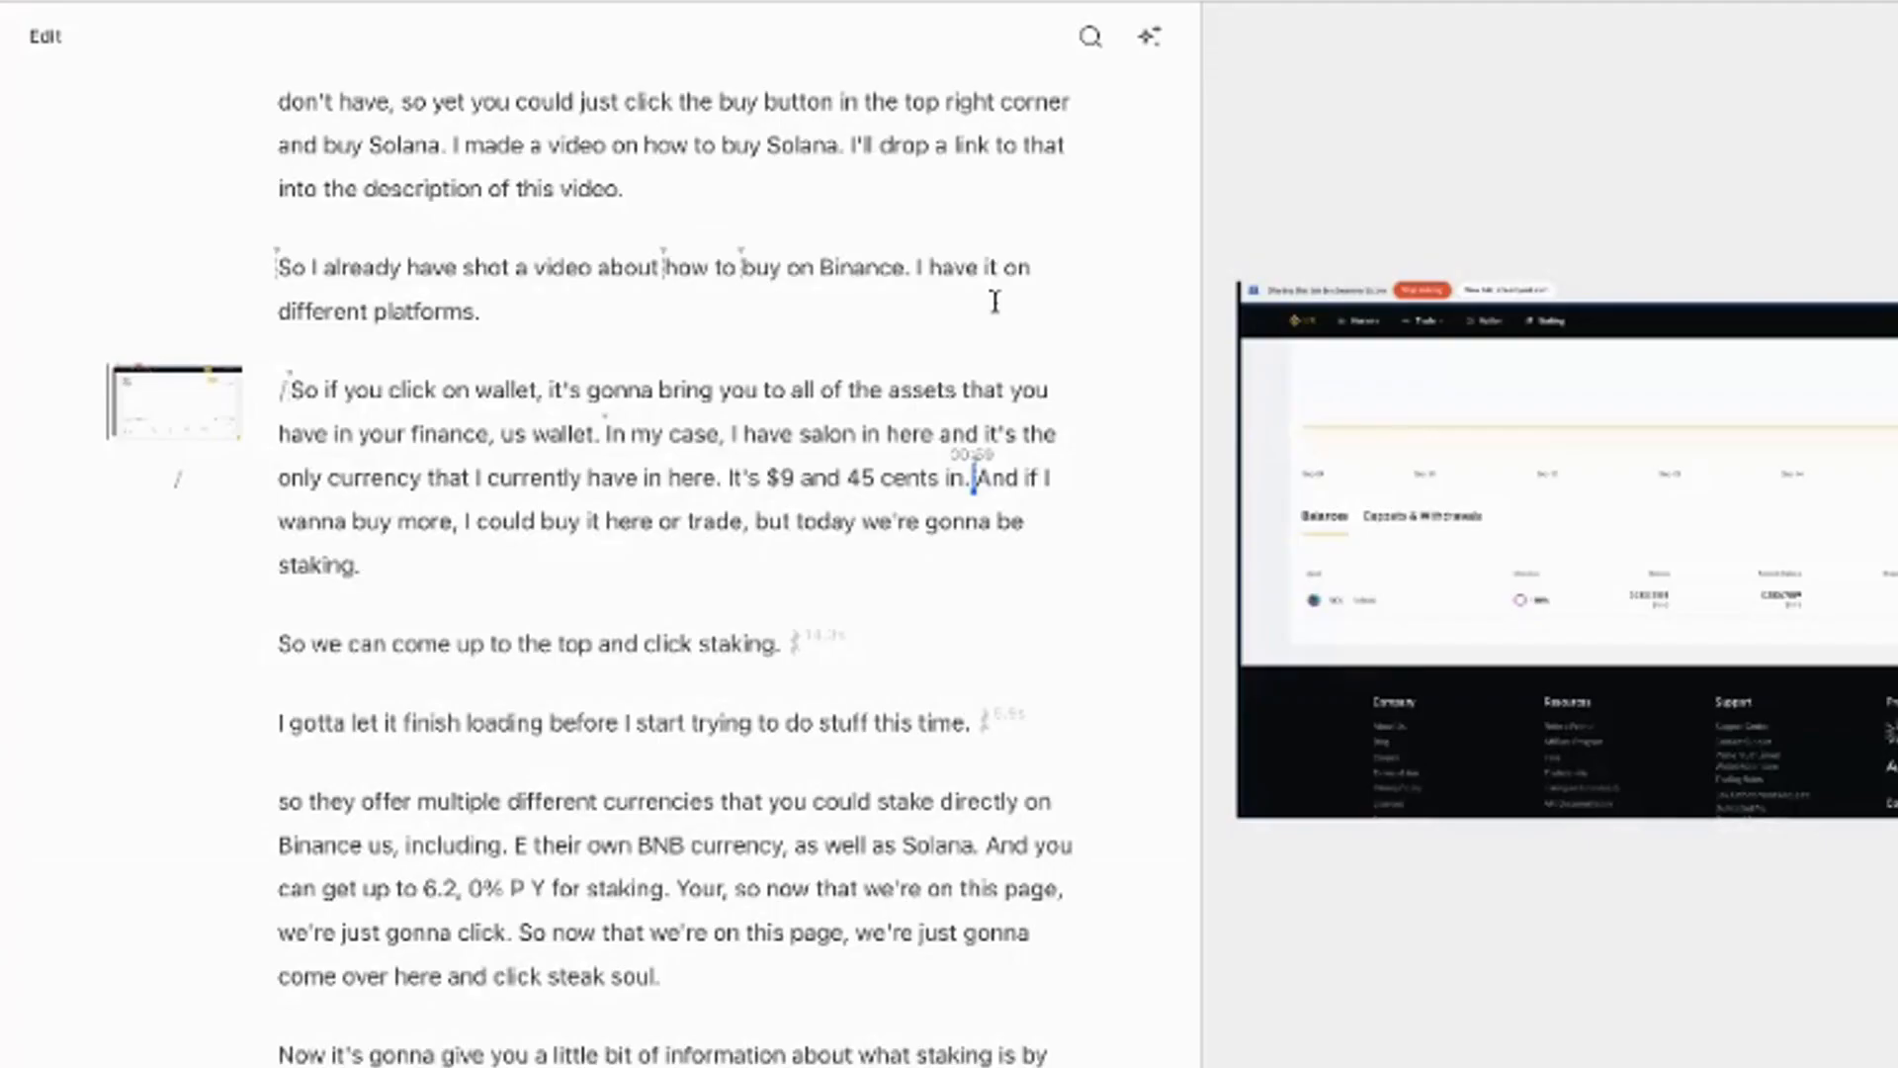
pyautogui.press('Return')
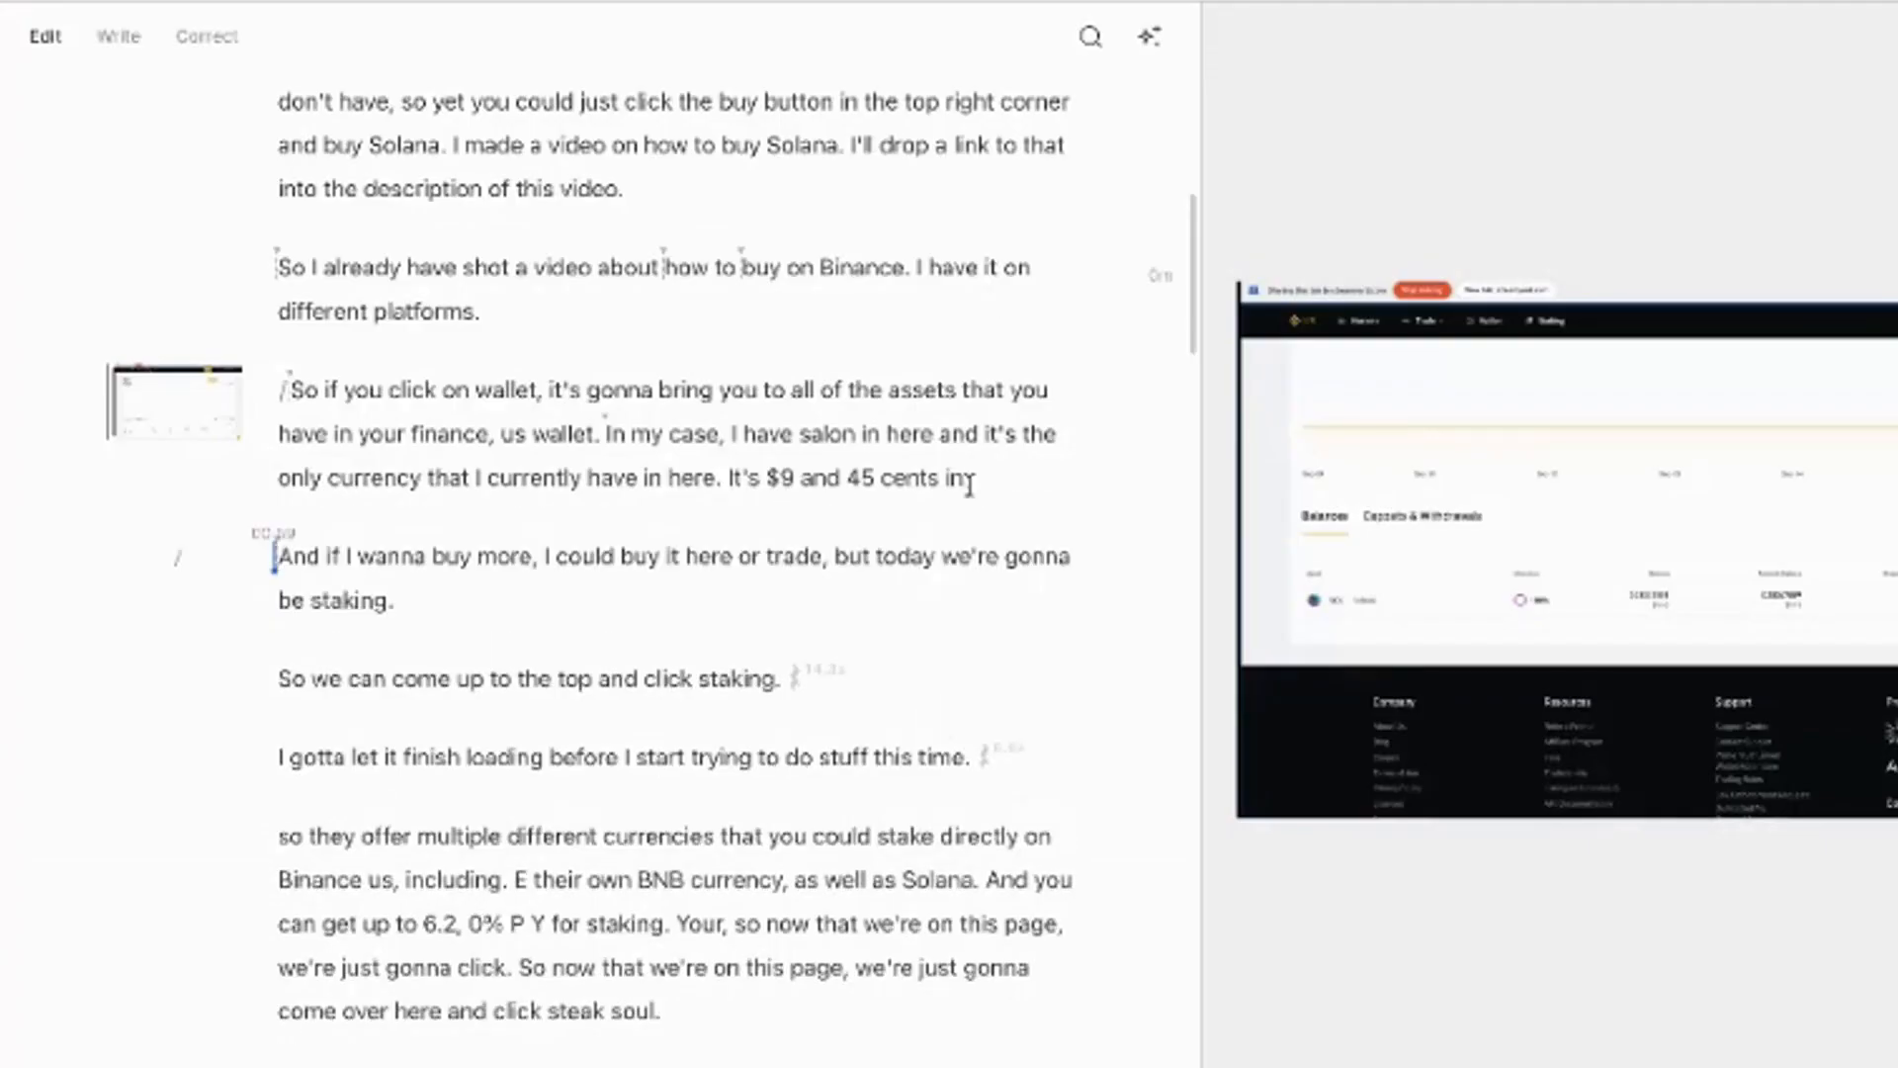
pyautogui.write('/')
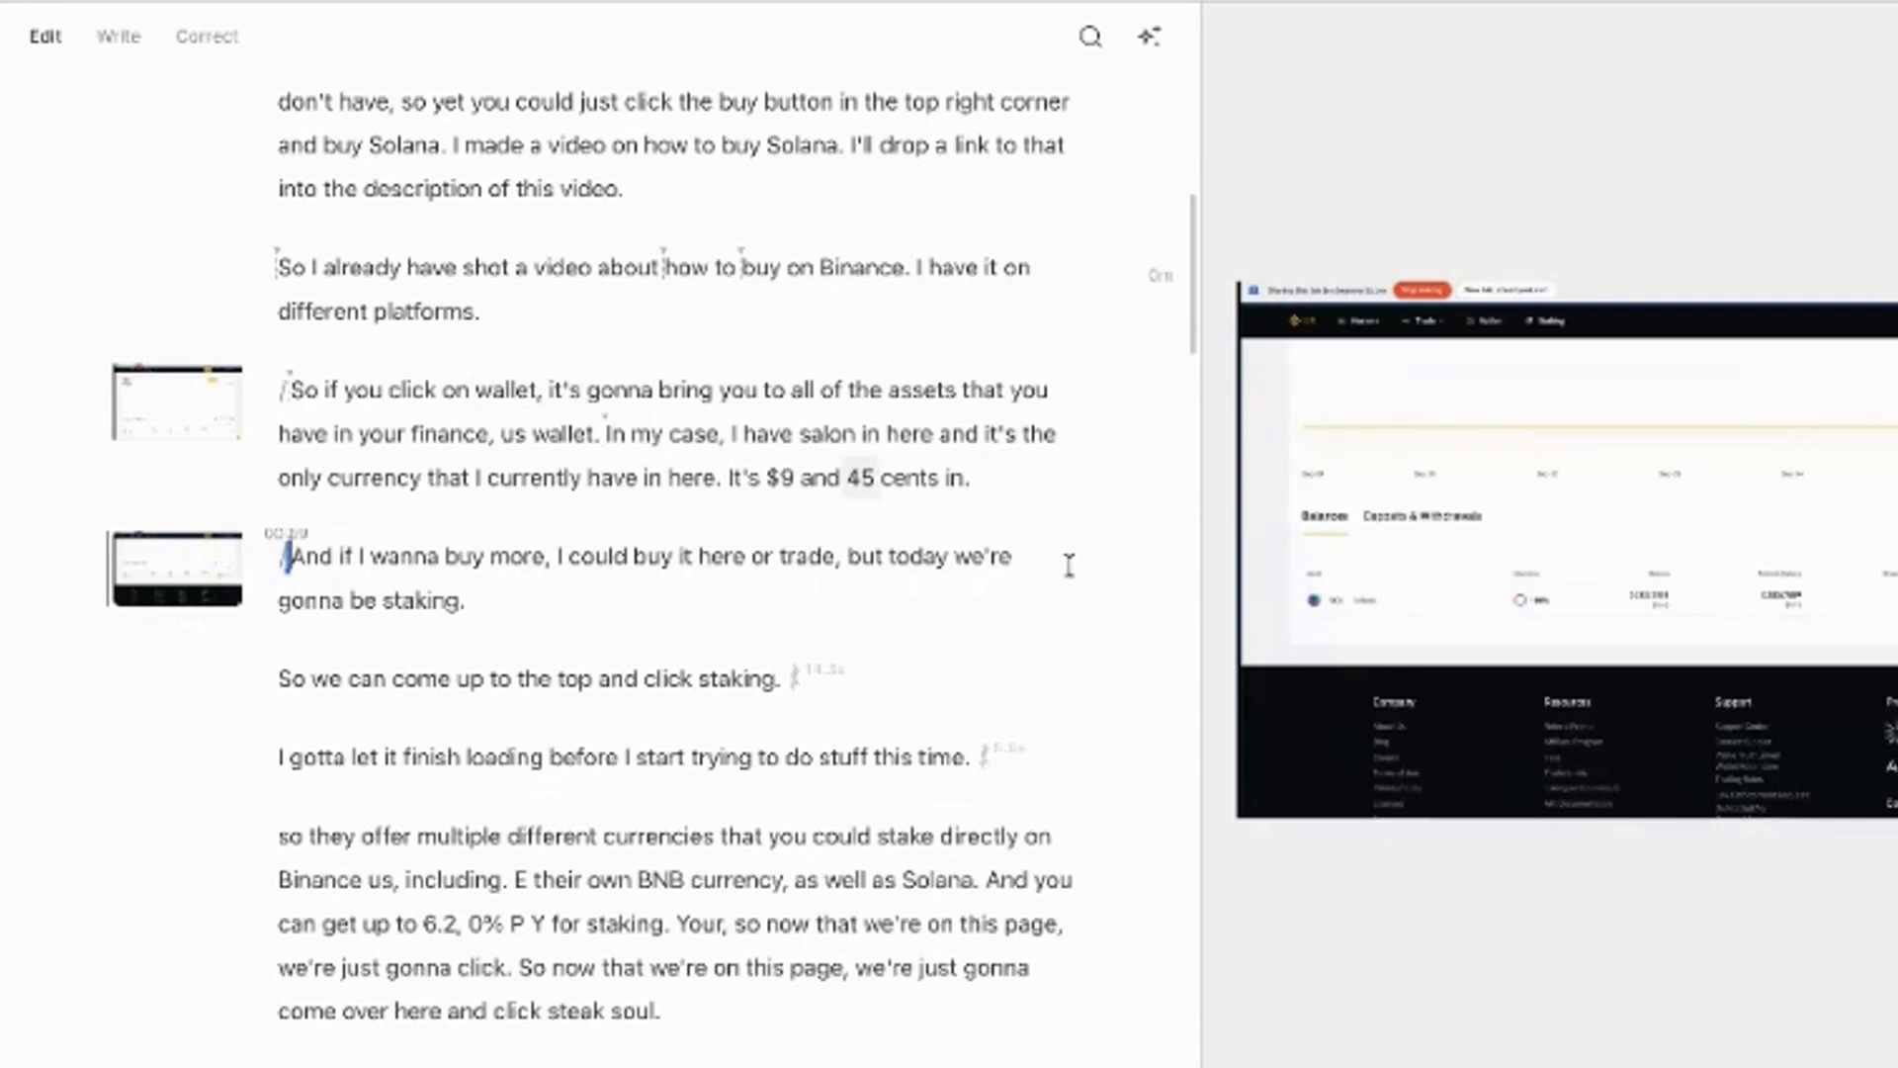
# Break the wallet narration into a new paragraph starting at 'In my case'
pyautogui.click(345, 394)
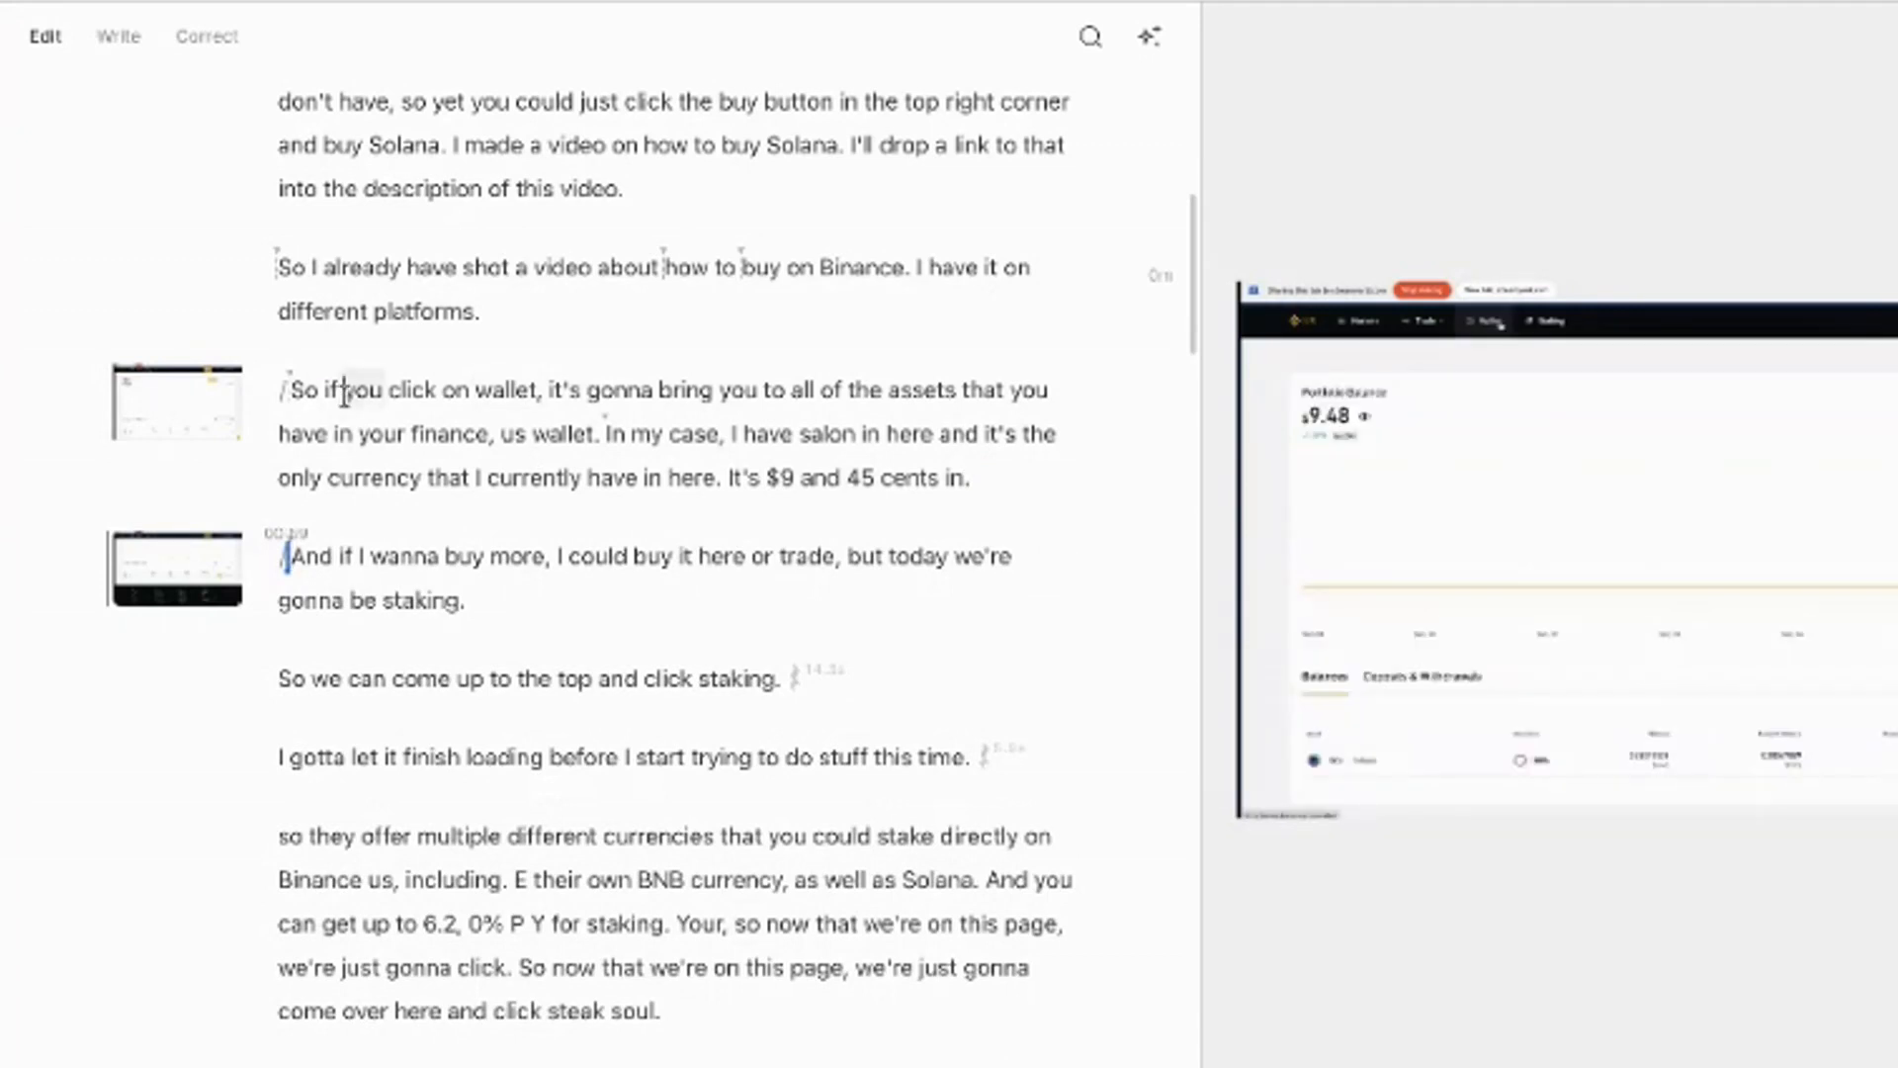
pyautogui.click(345, 393)
pyautogui.press('space')
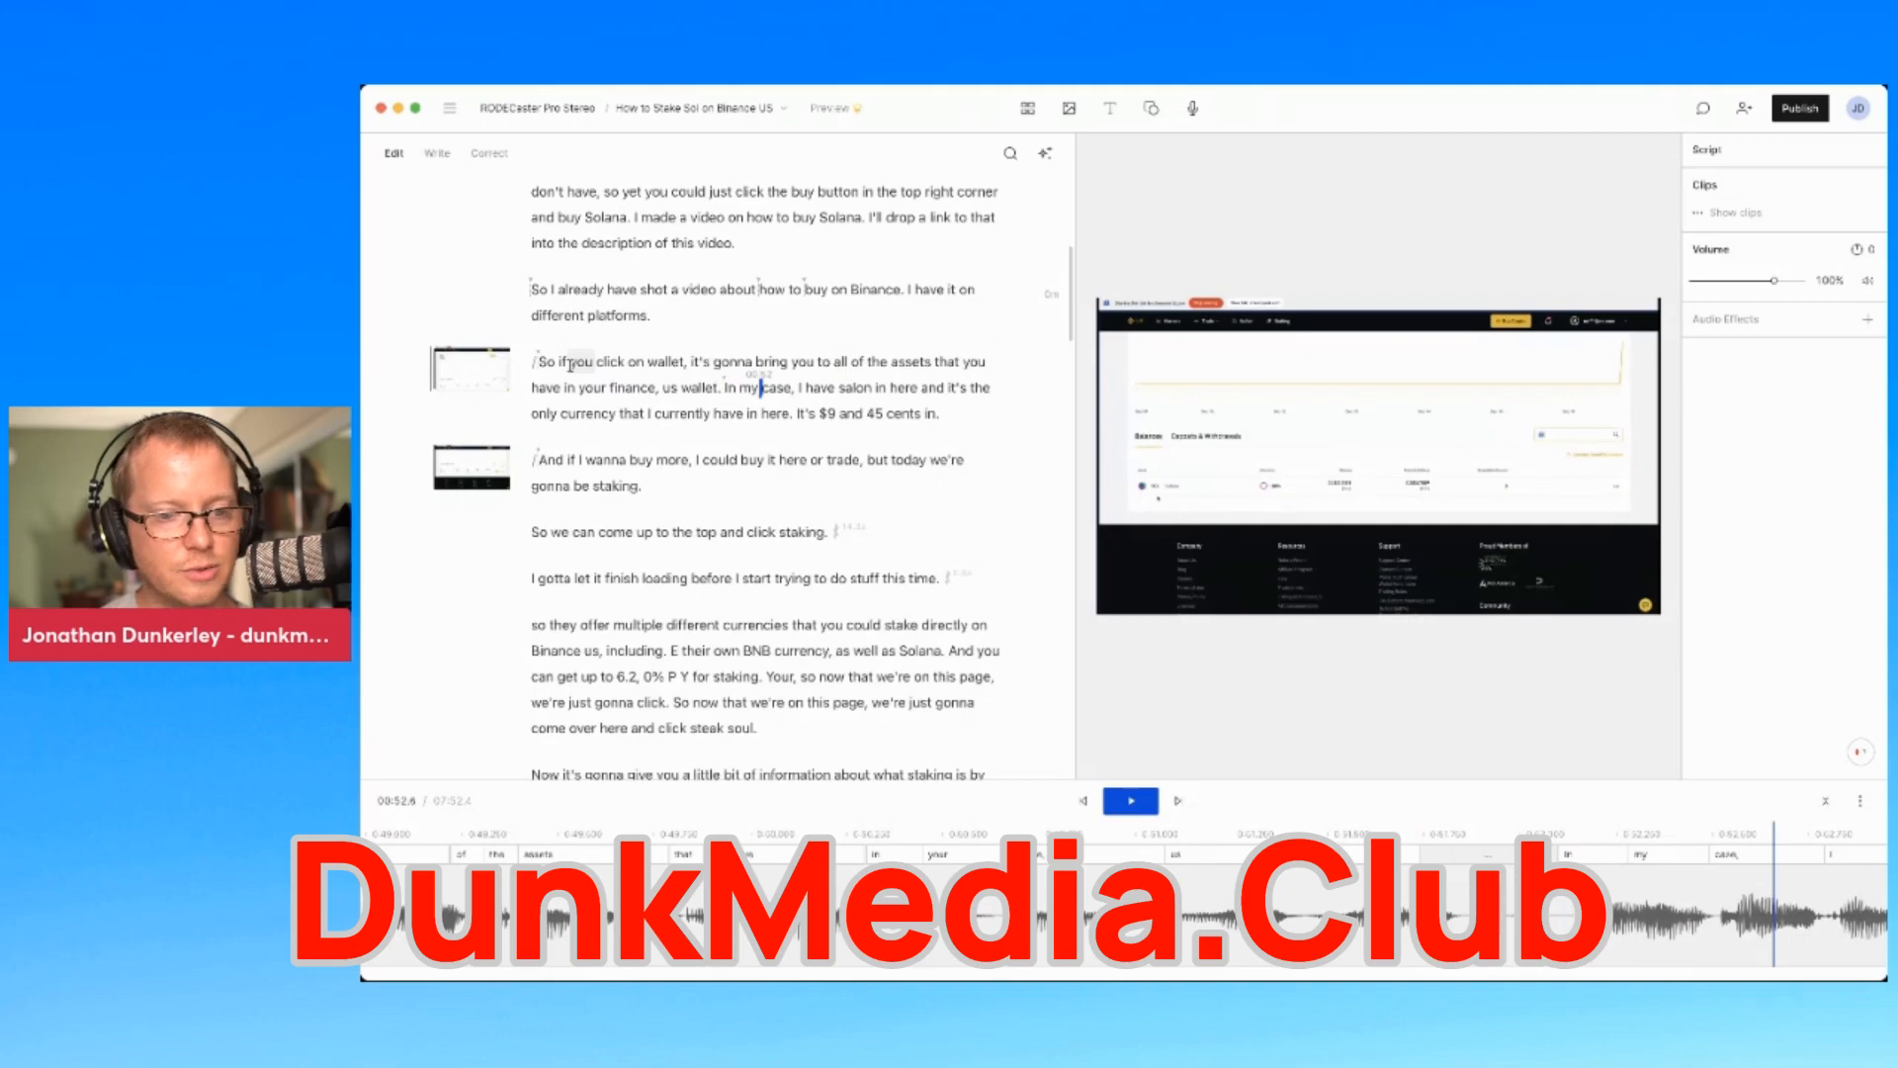
pyautogui.press('Left')
pyautogui.press('Left')
pyautogui.press('Return')
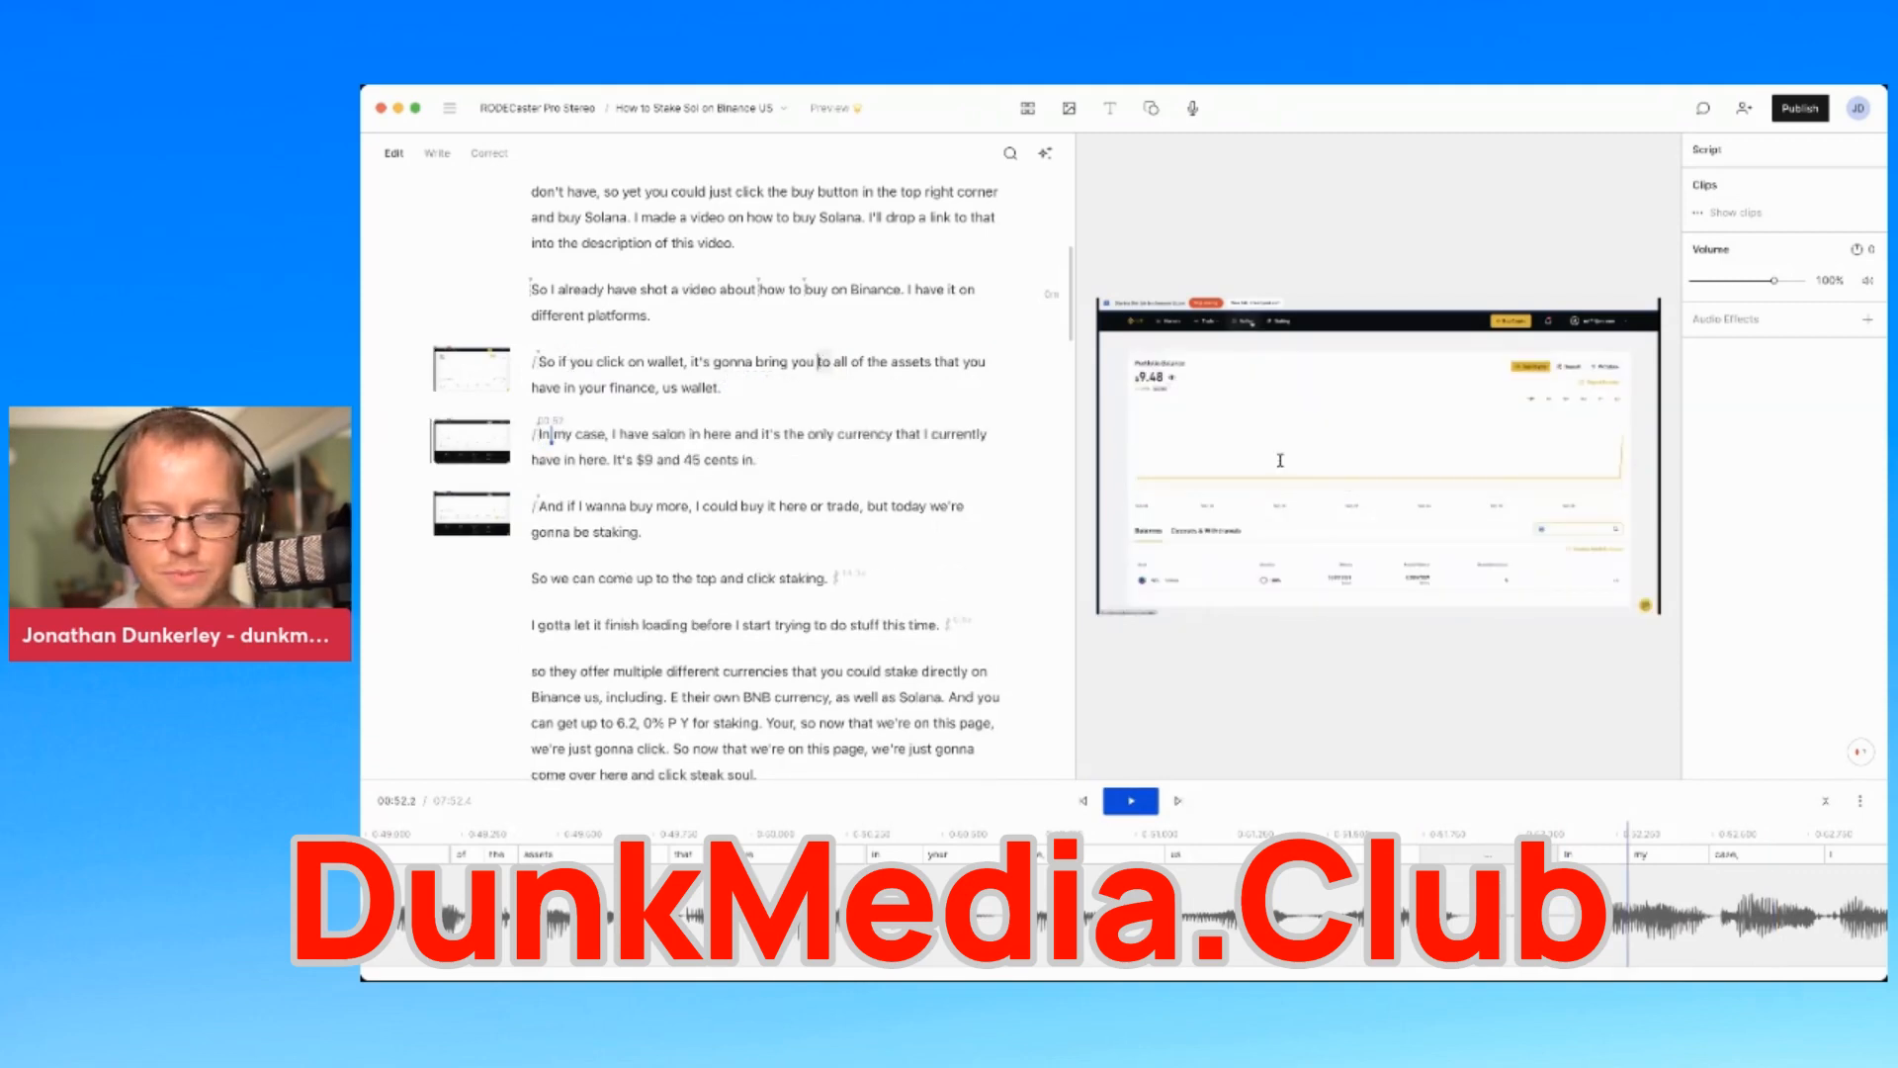
# Review the wallet narration and select the 'In my case' paragraph
pyautogui.click(1280, 460)
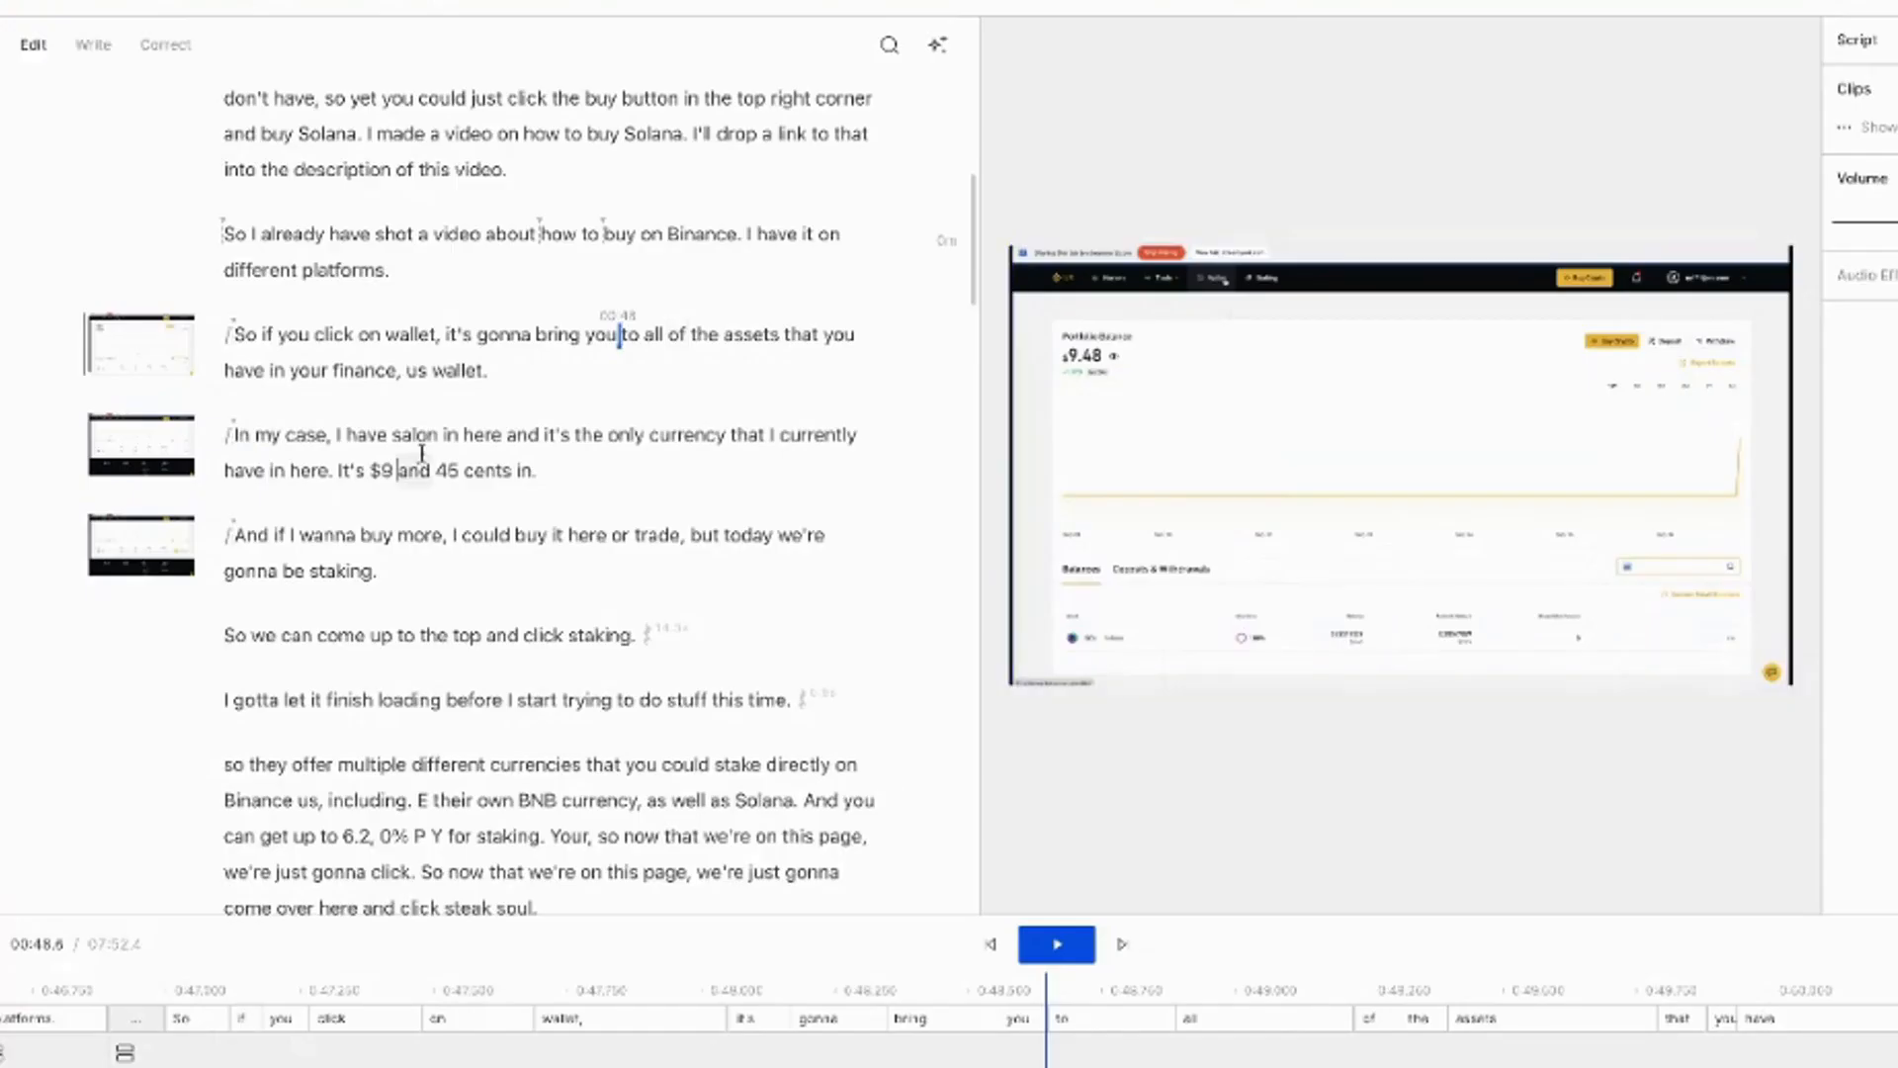
pyautogui.click(397, 470)
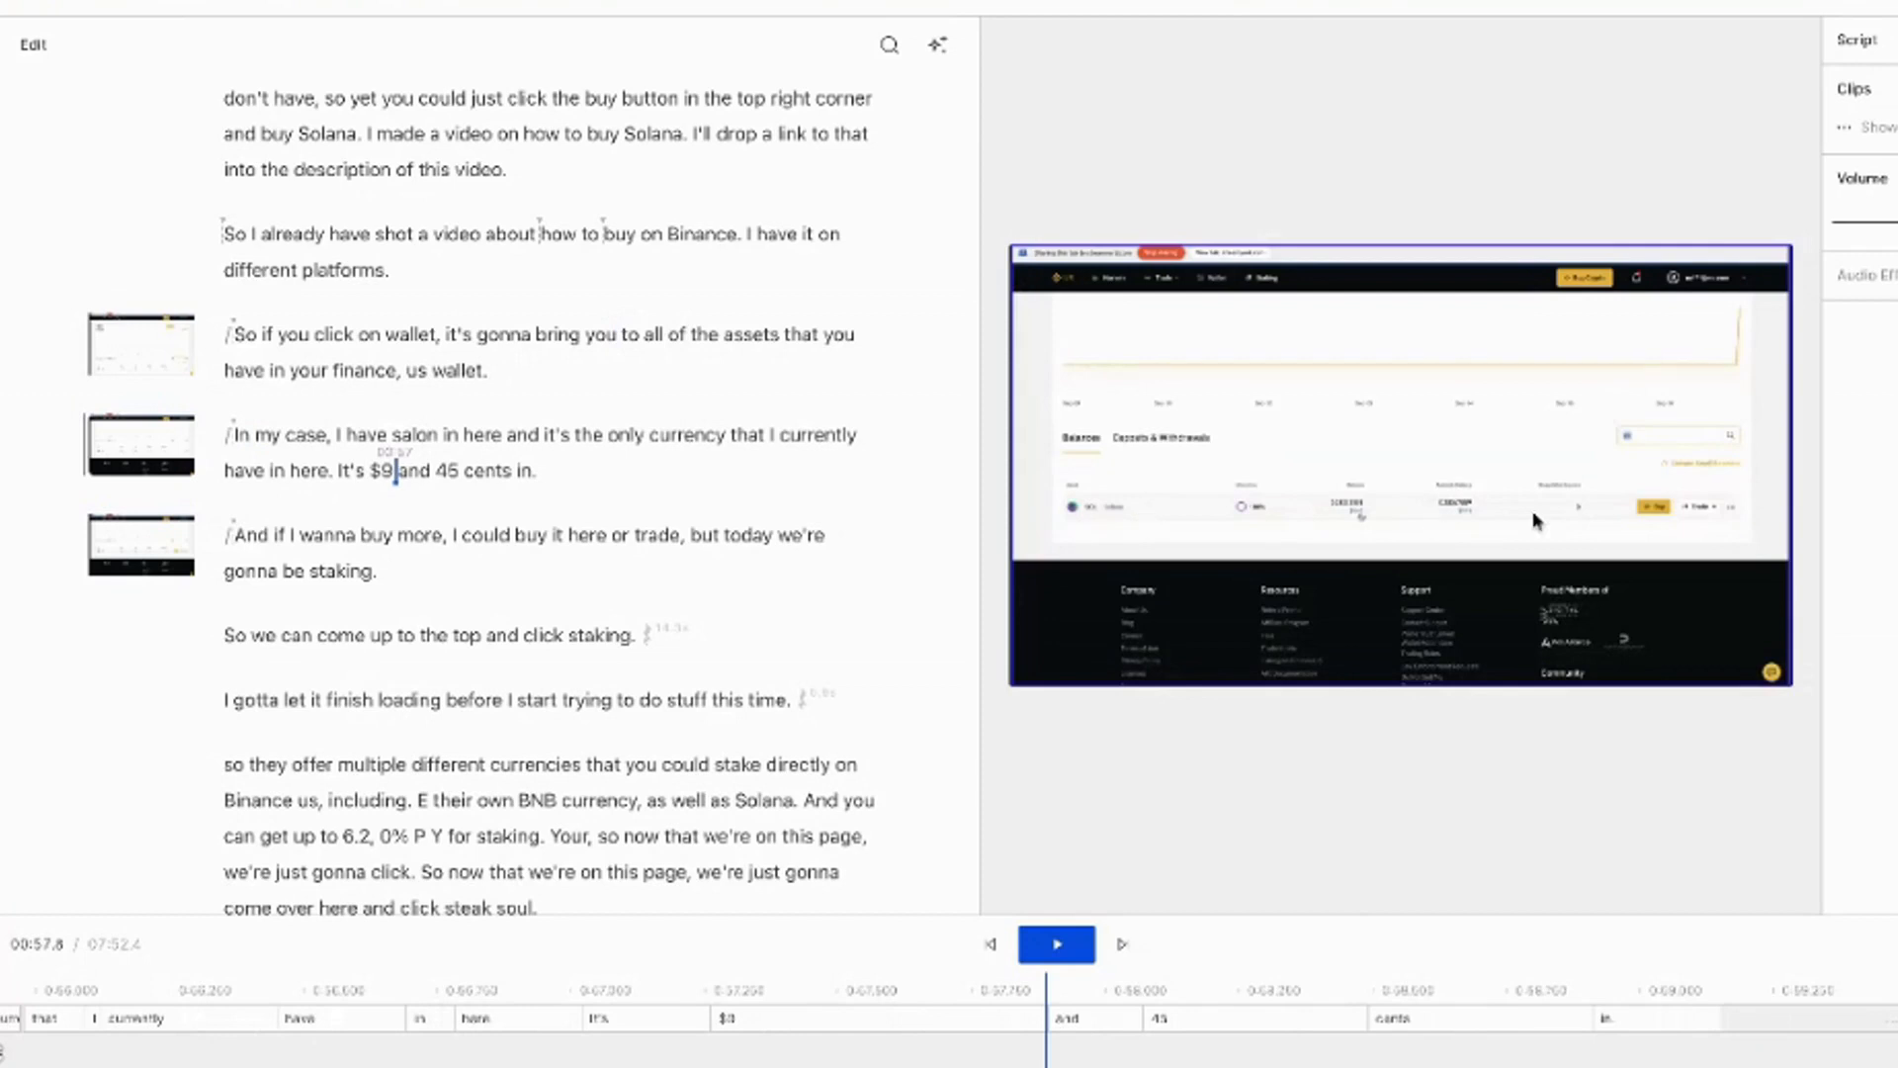
pyautogui.click(236, 536)
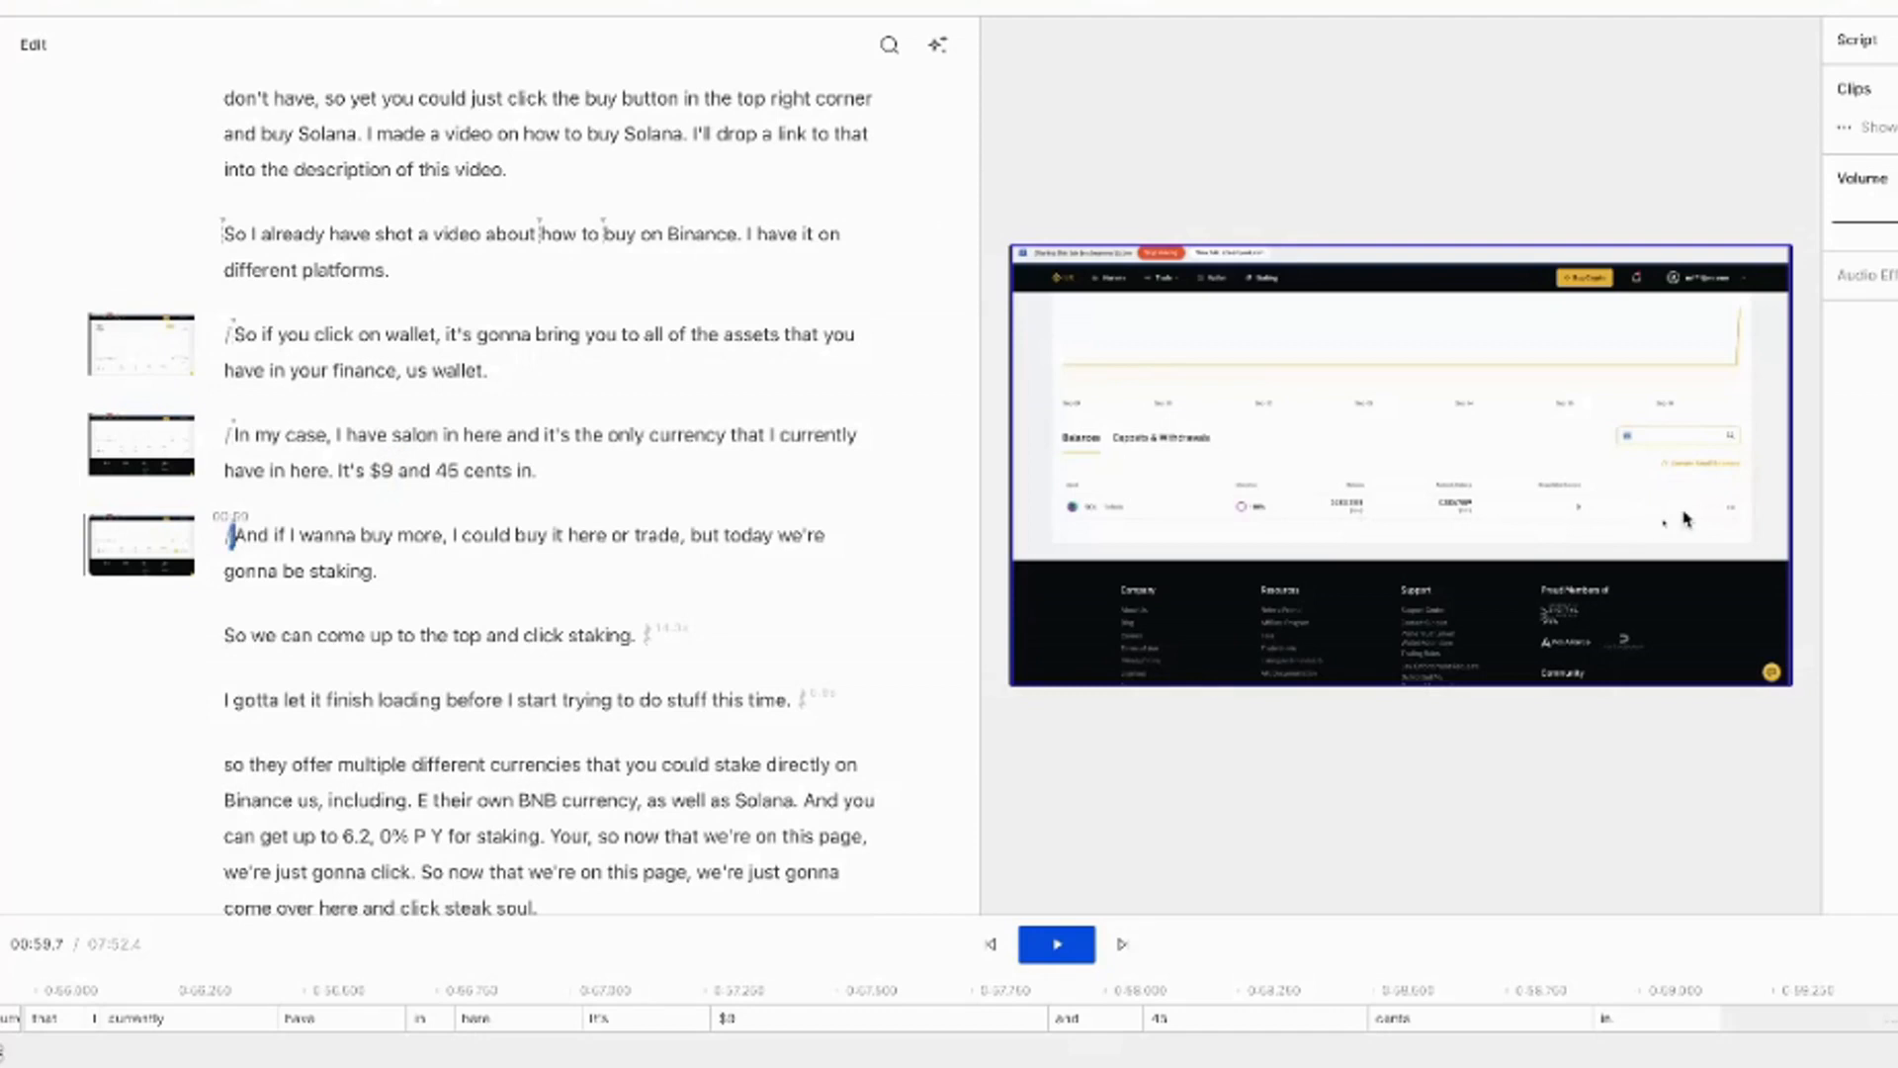
pyautogui.click(396, 536)
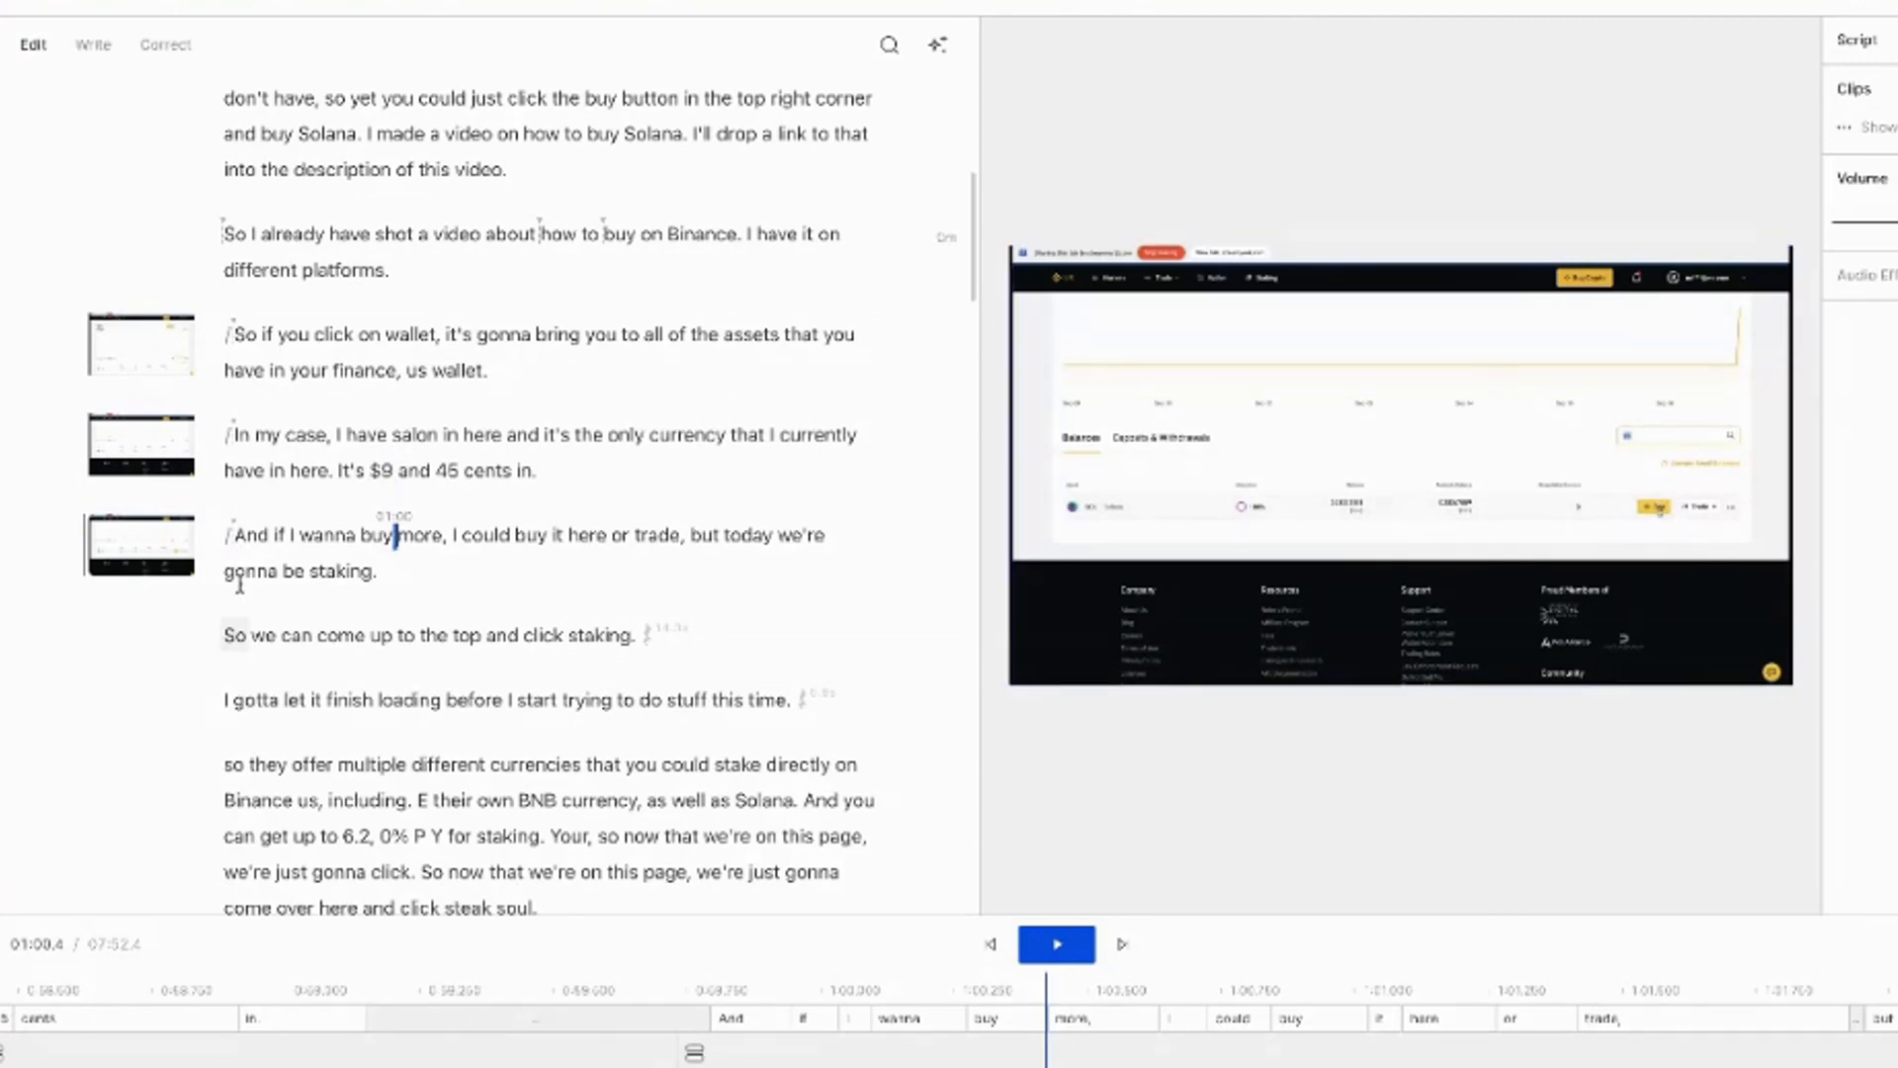
pyautogui.moveTo(539, 472); pyautogui.dragTo(239, 433)
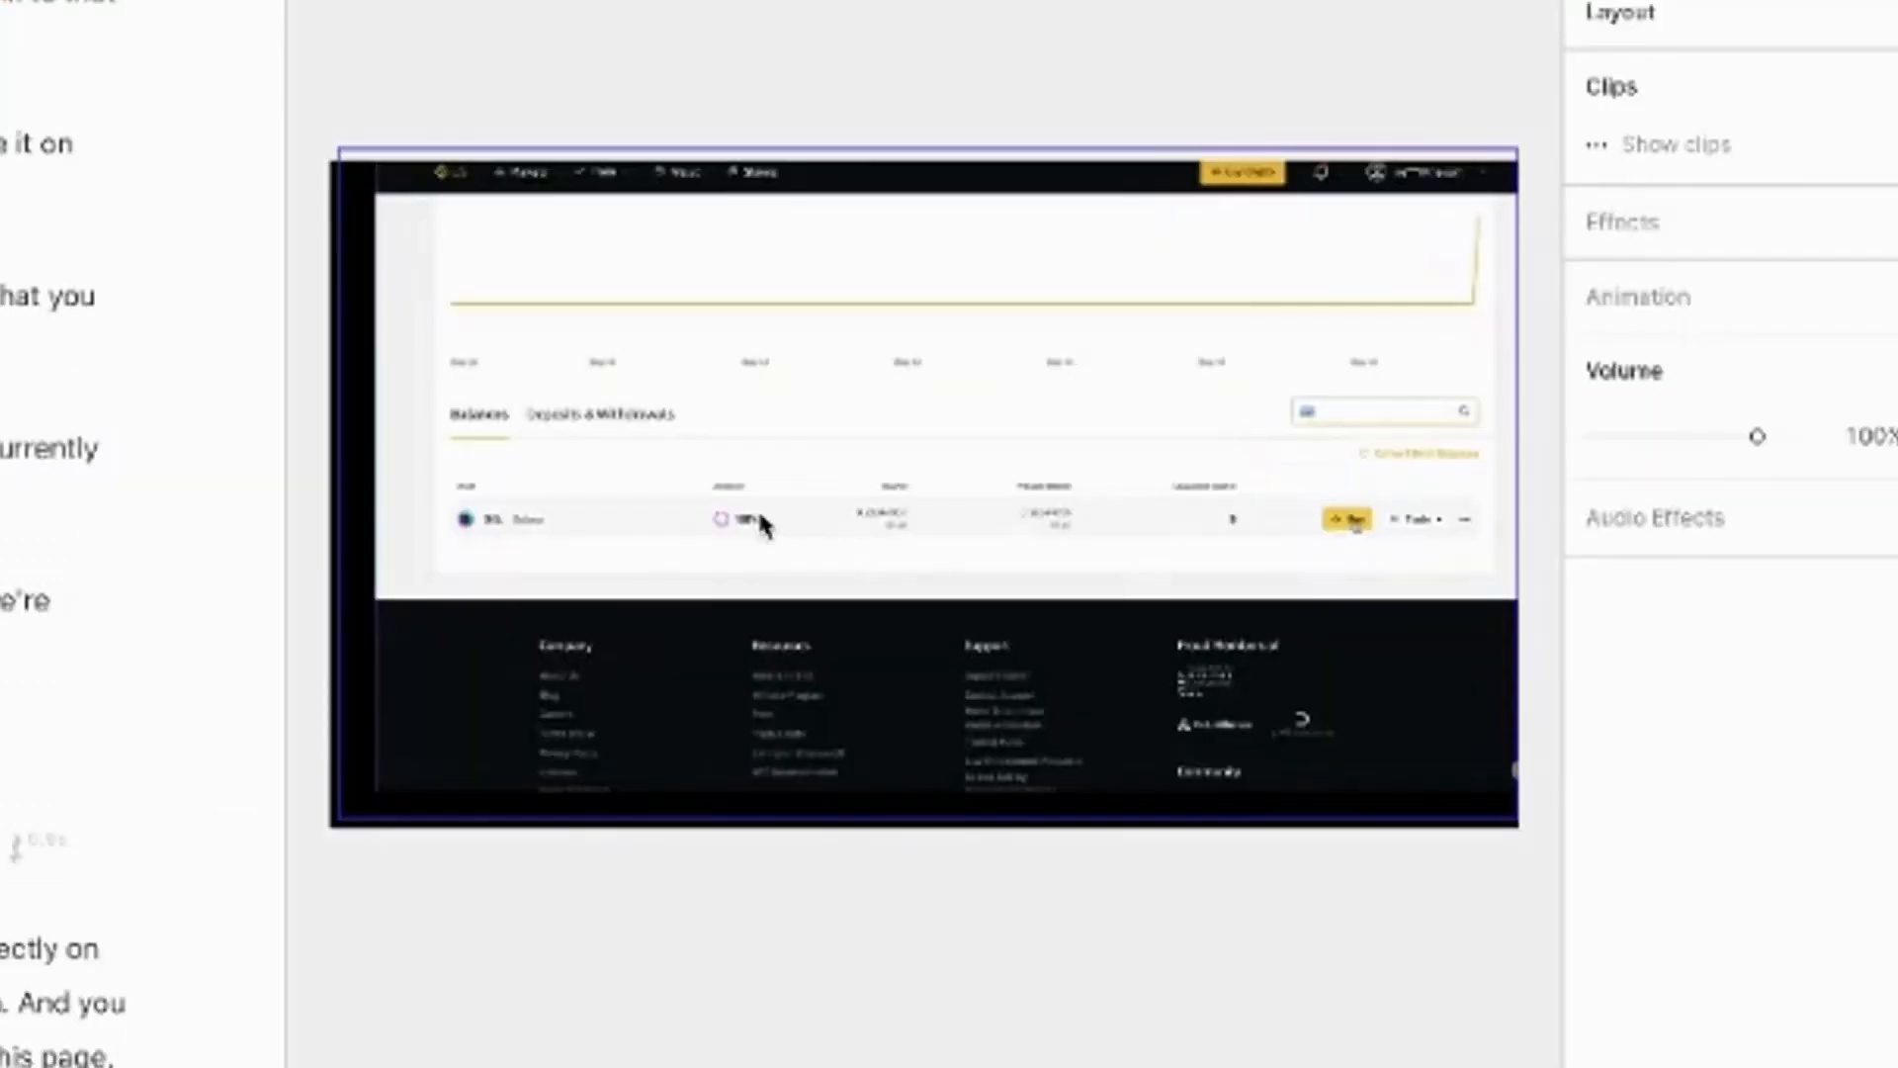
# Move and enlarge the 'In my case' screen recording until the zoomed wallet page fills the frame
pyautogui.moveTo(761, 524); pyautogui.dragTo(881, 332)
pyautogui.moveTo(537, 591); pyautogui.dragTo(0, 1067)
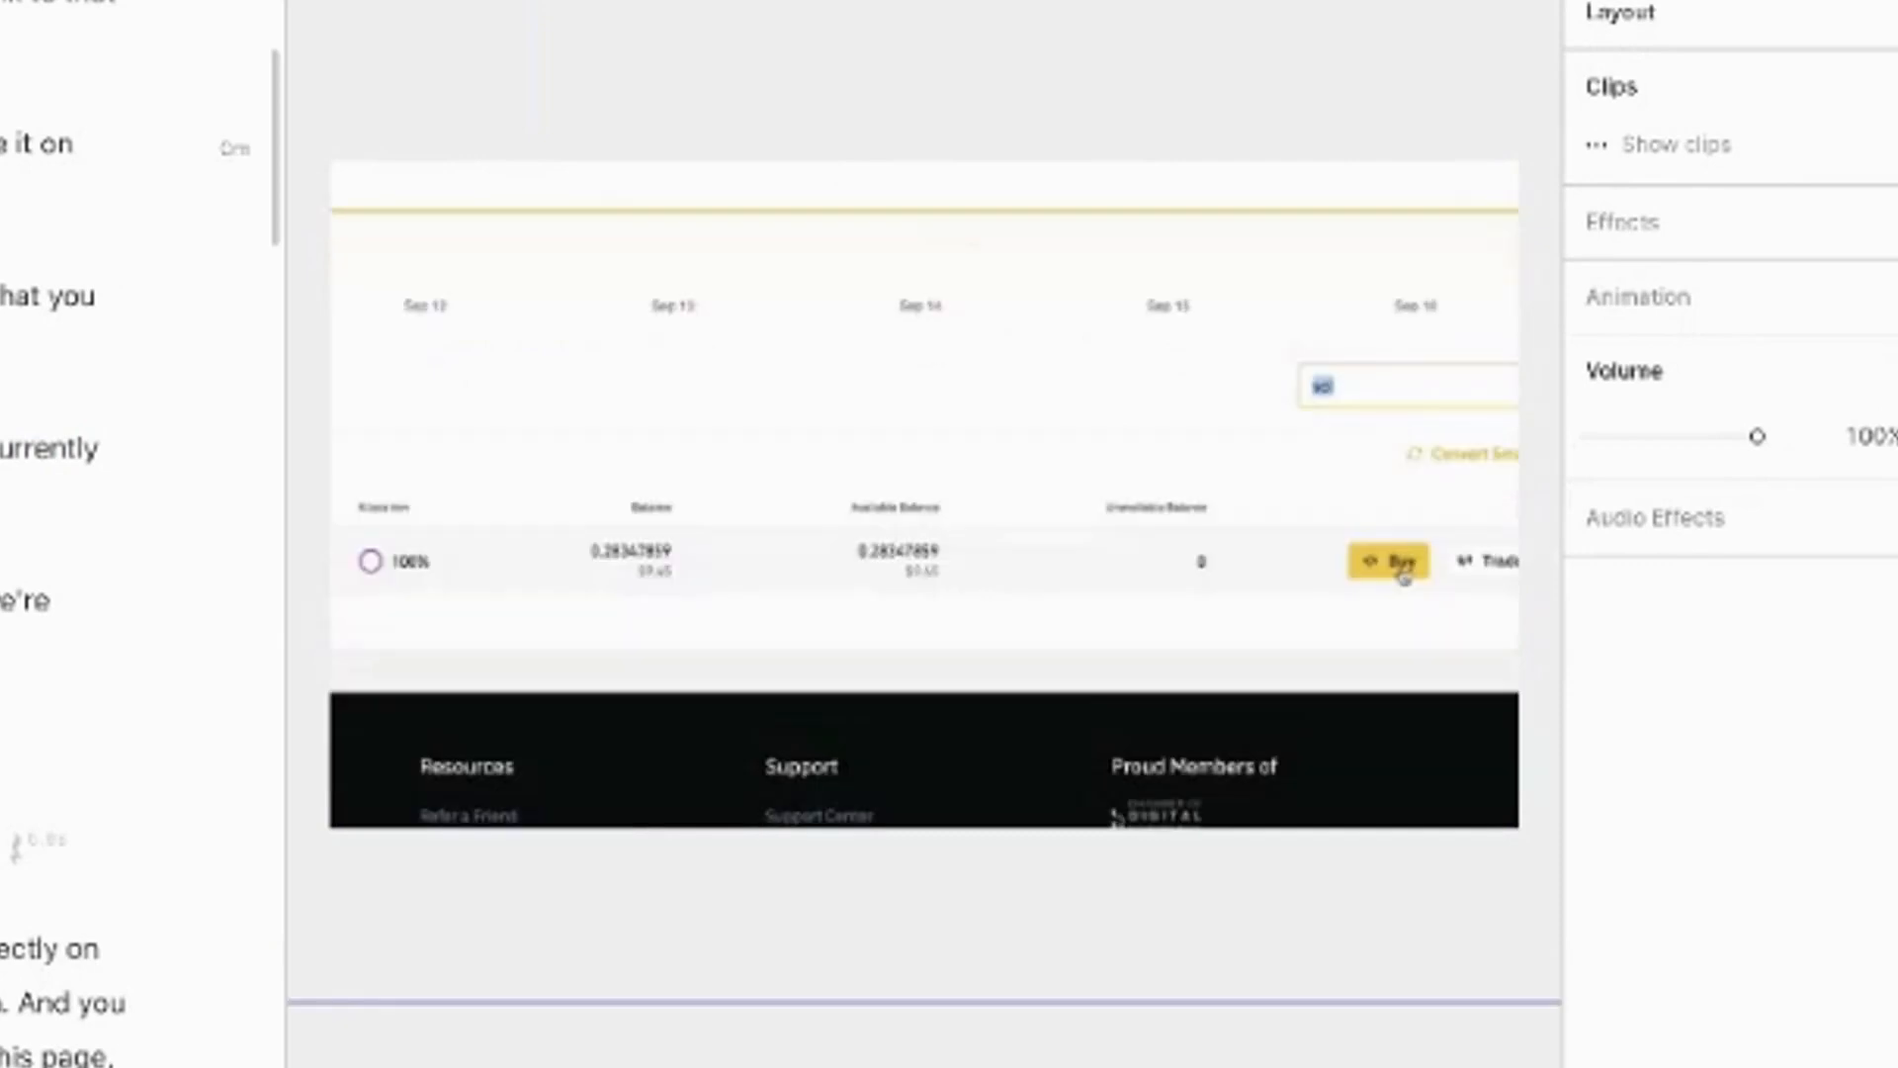
pyautogui.moveTo(2, 1062); pyautogui.dragTo(565, 420)
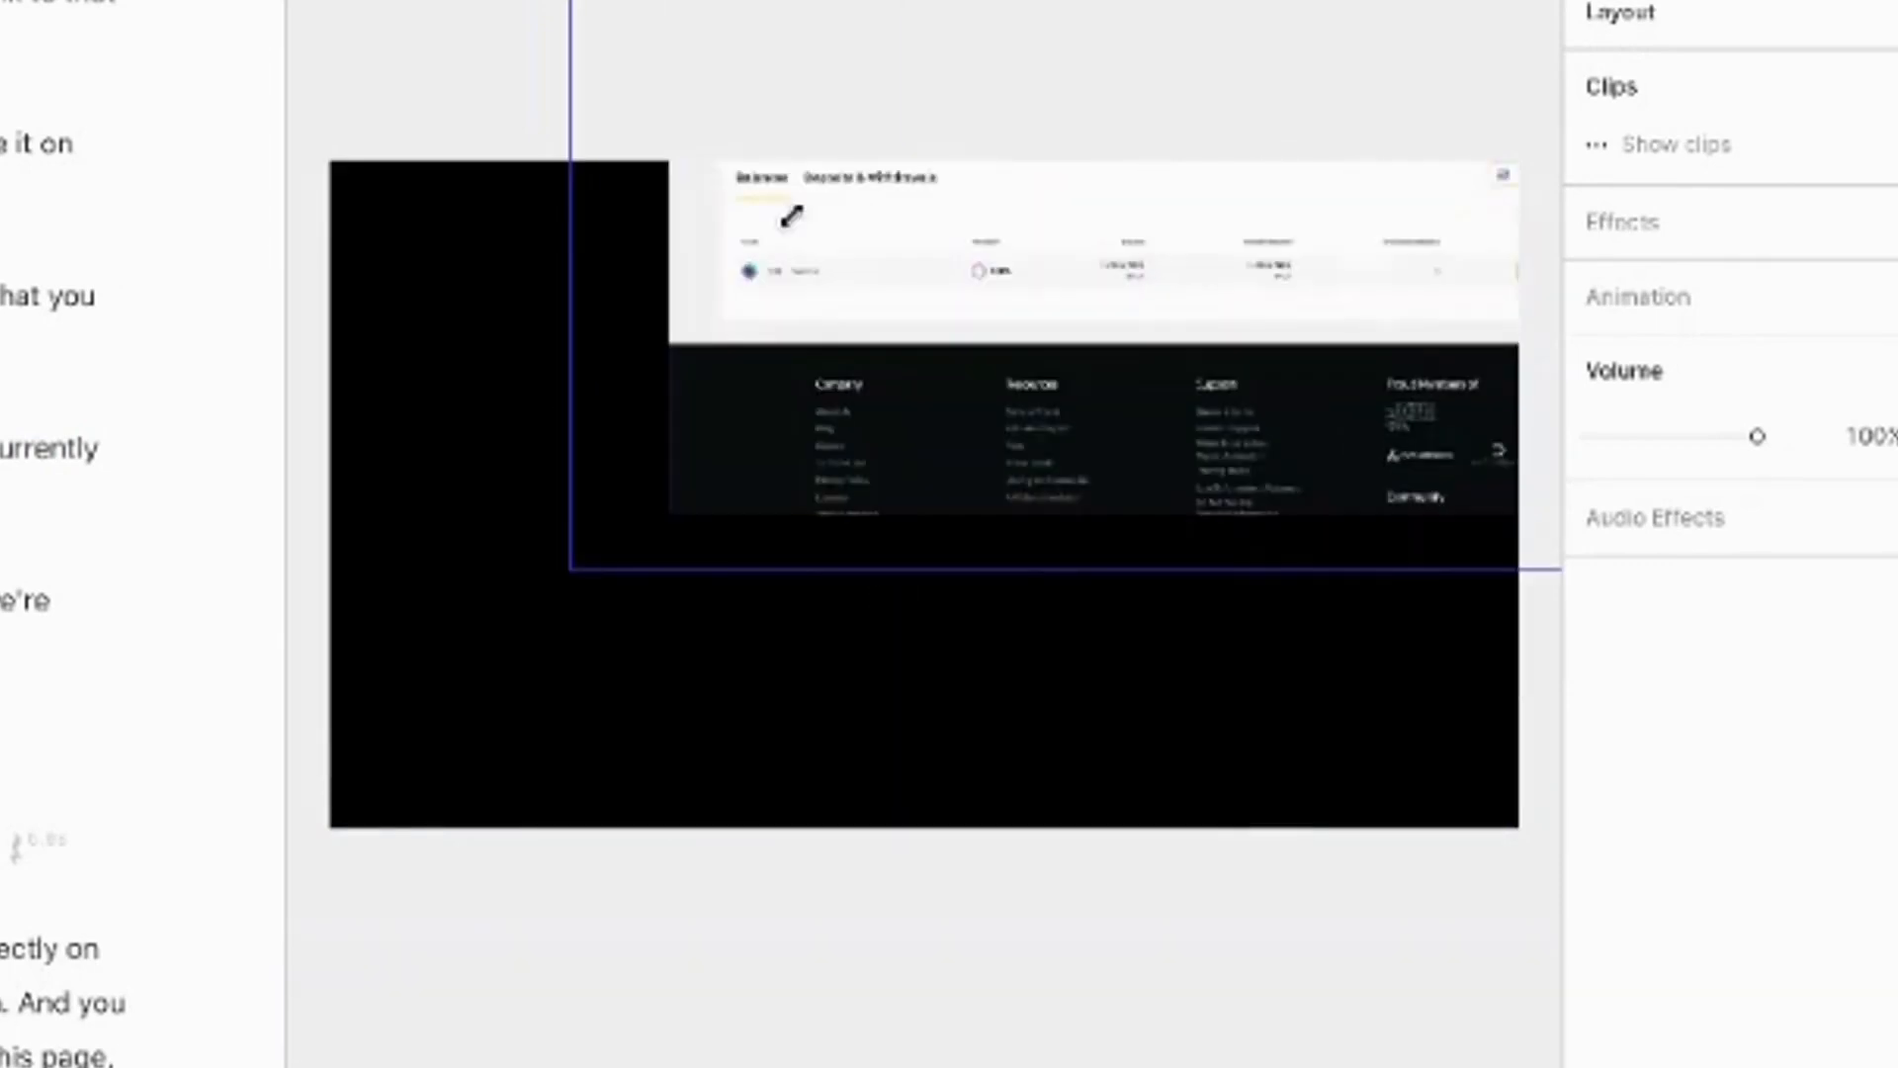
pyautogui.moveTo(791, 216); pyautogui.dragTo(1072, 983)
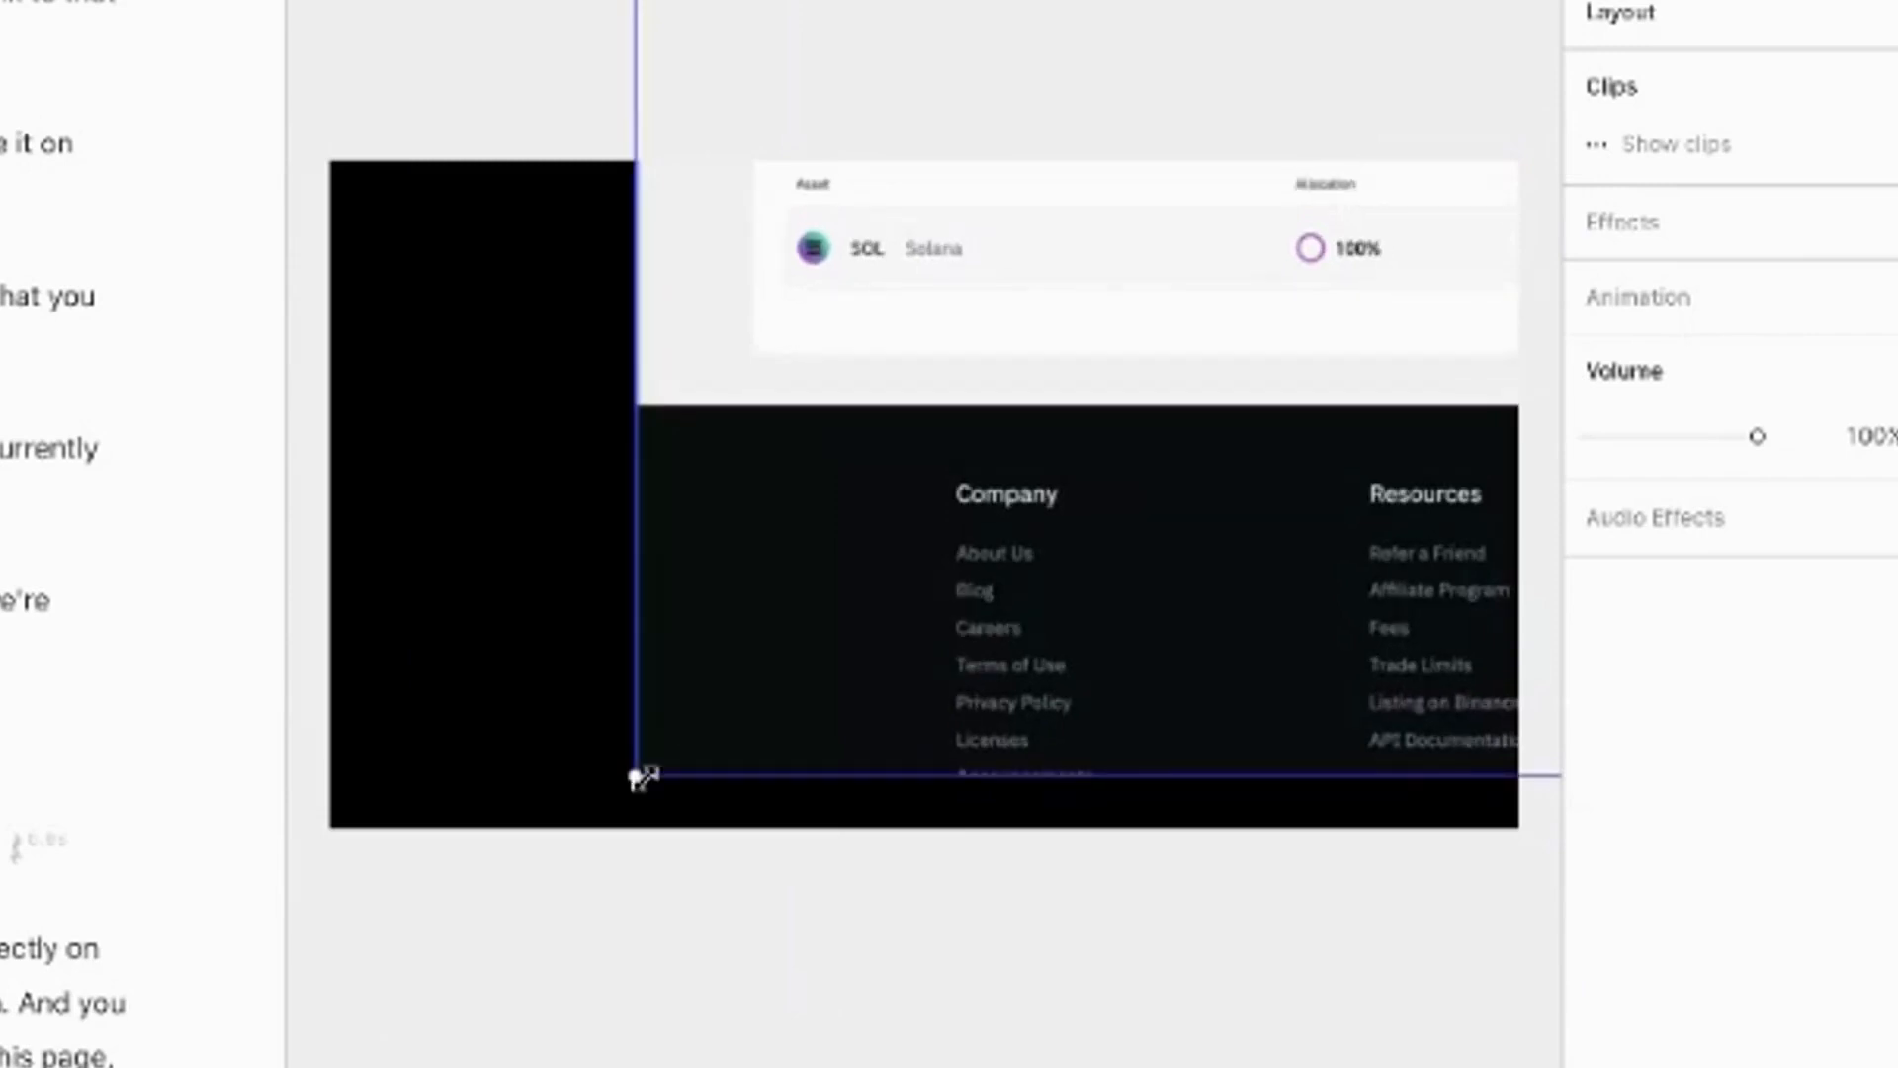
pyautogui.moveTo(577, 788); pyautogui.dragTo(195, 929)
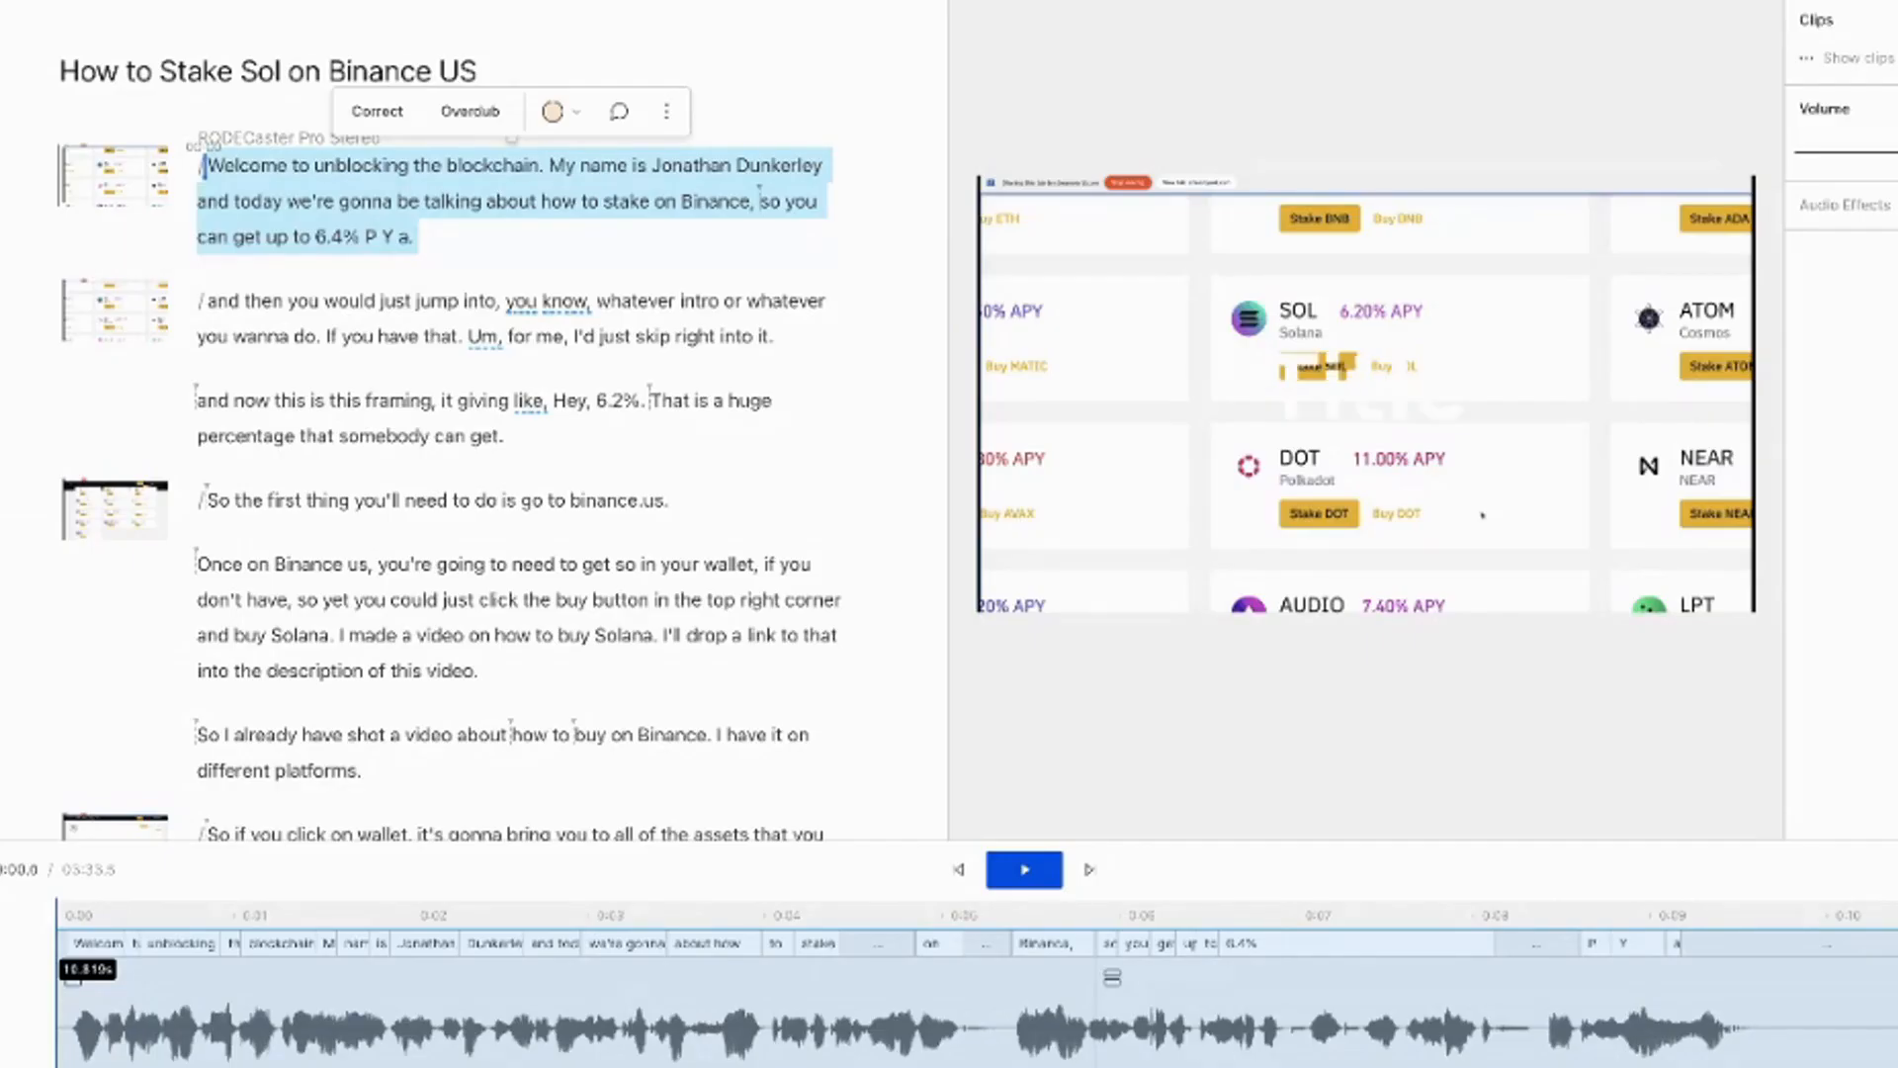
pyautogui.press('t')
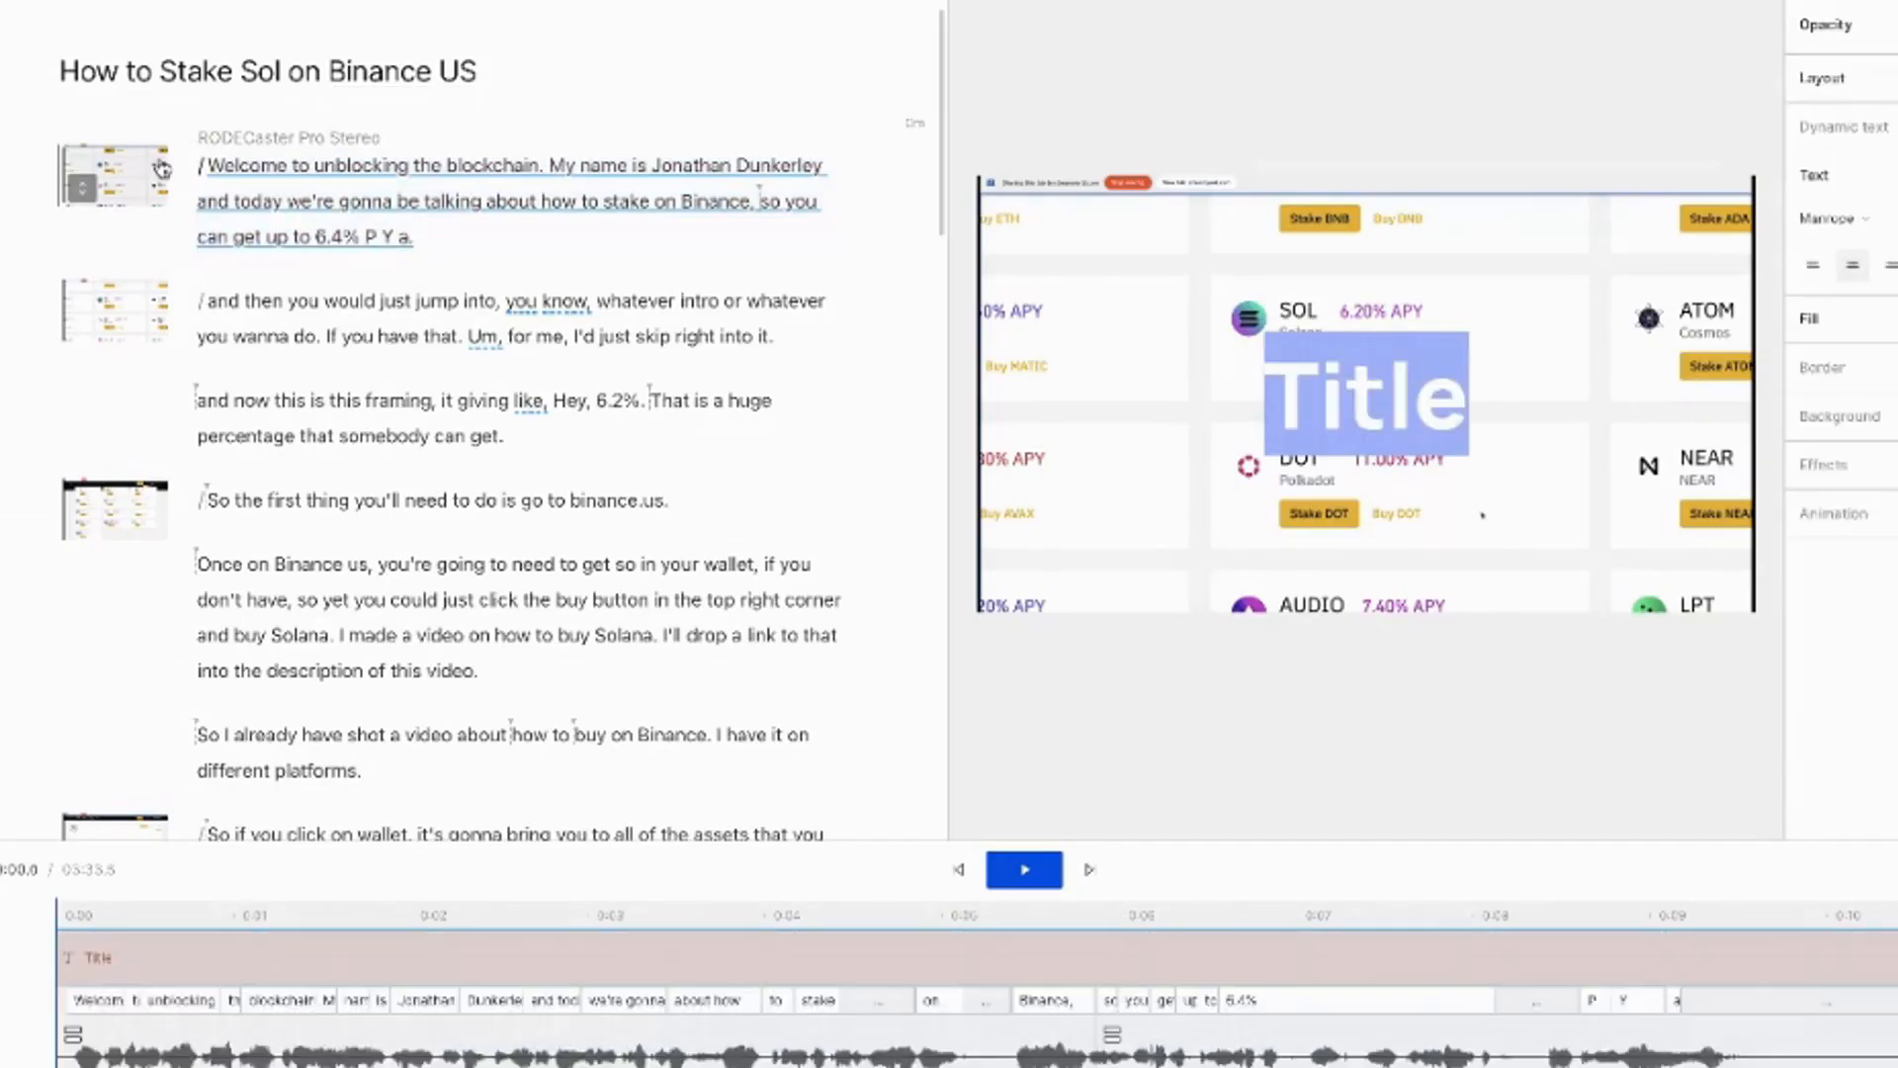
# Change the title text to 'Unblocking the Blockchain' and reduce its font size to fit
pyautogui.write('Unblocking the Blockchain')
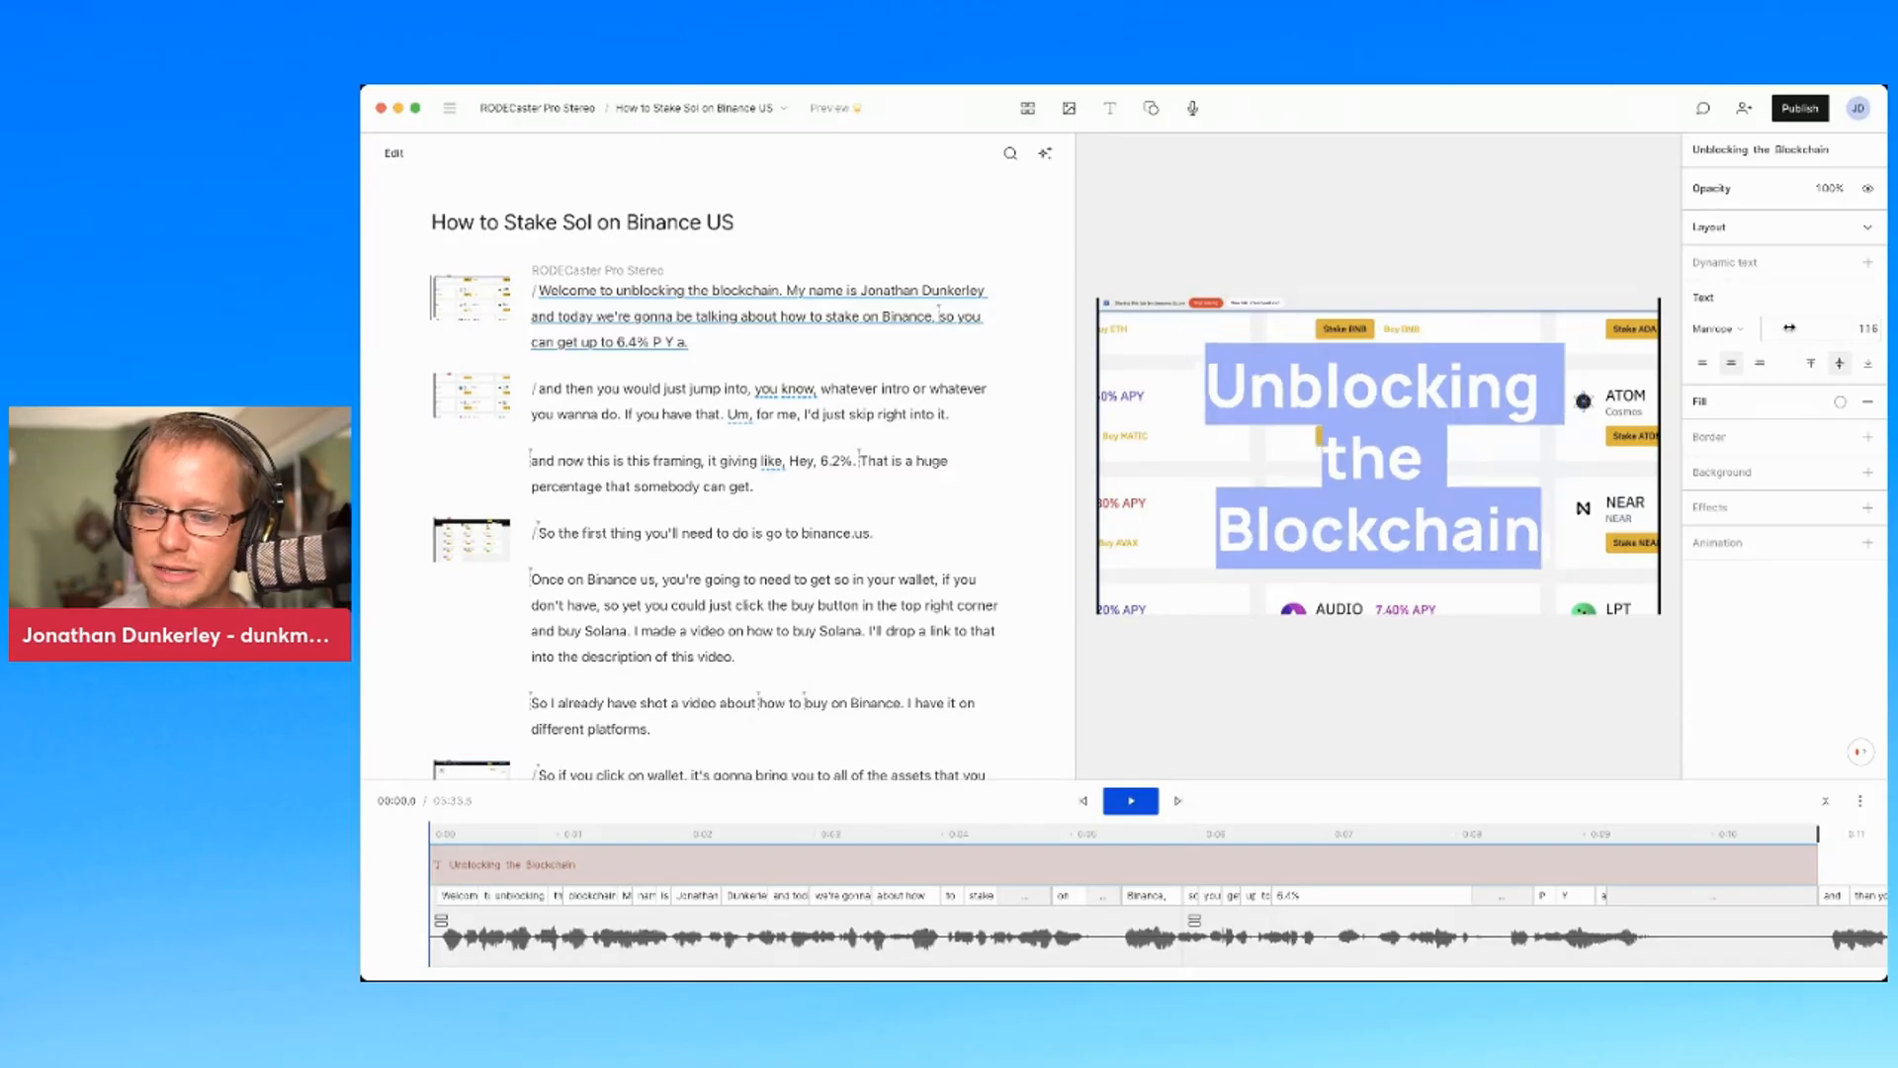
pyautogui.moveTo(1789, 328); pyautogui.dragTo(1762, 328)
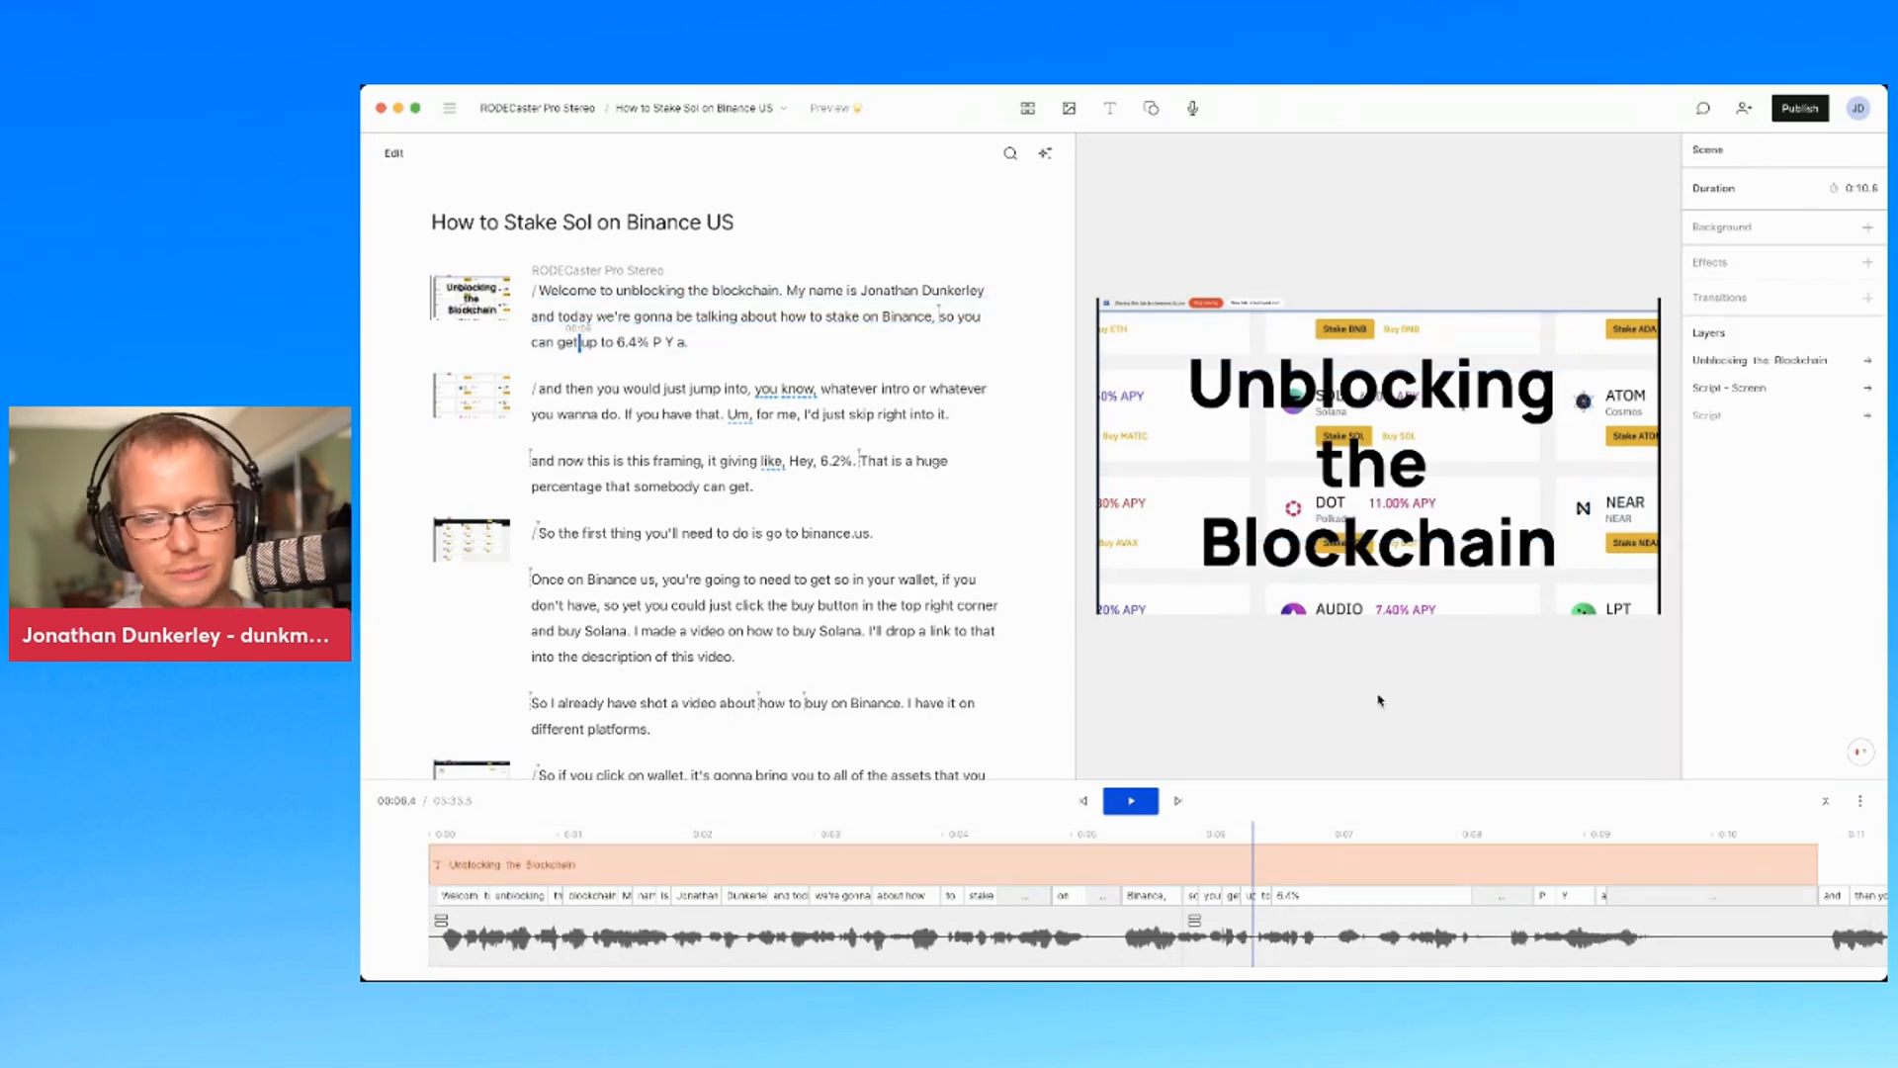
# Enlarge the opening scene's screen recording and shift it up-right to zoom on the SOL staking card
pyautogui.click(1134, 607)
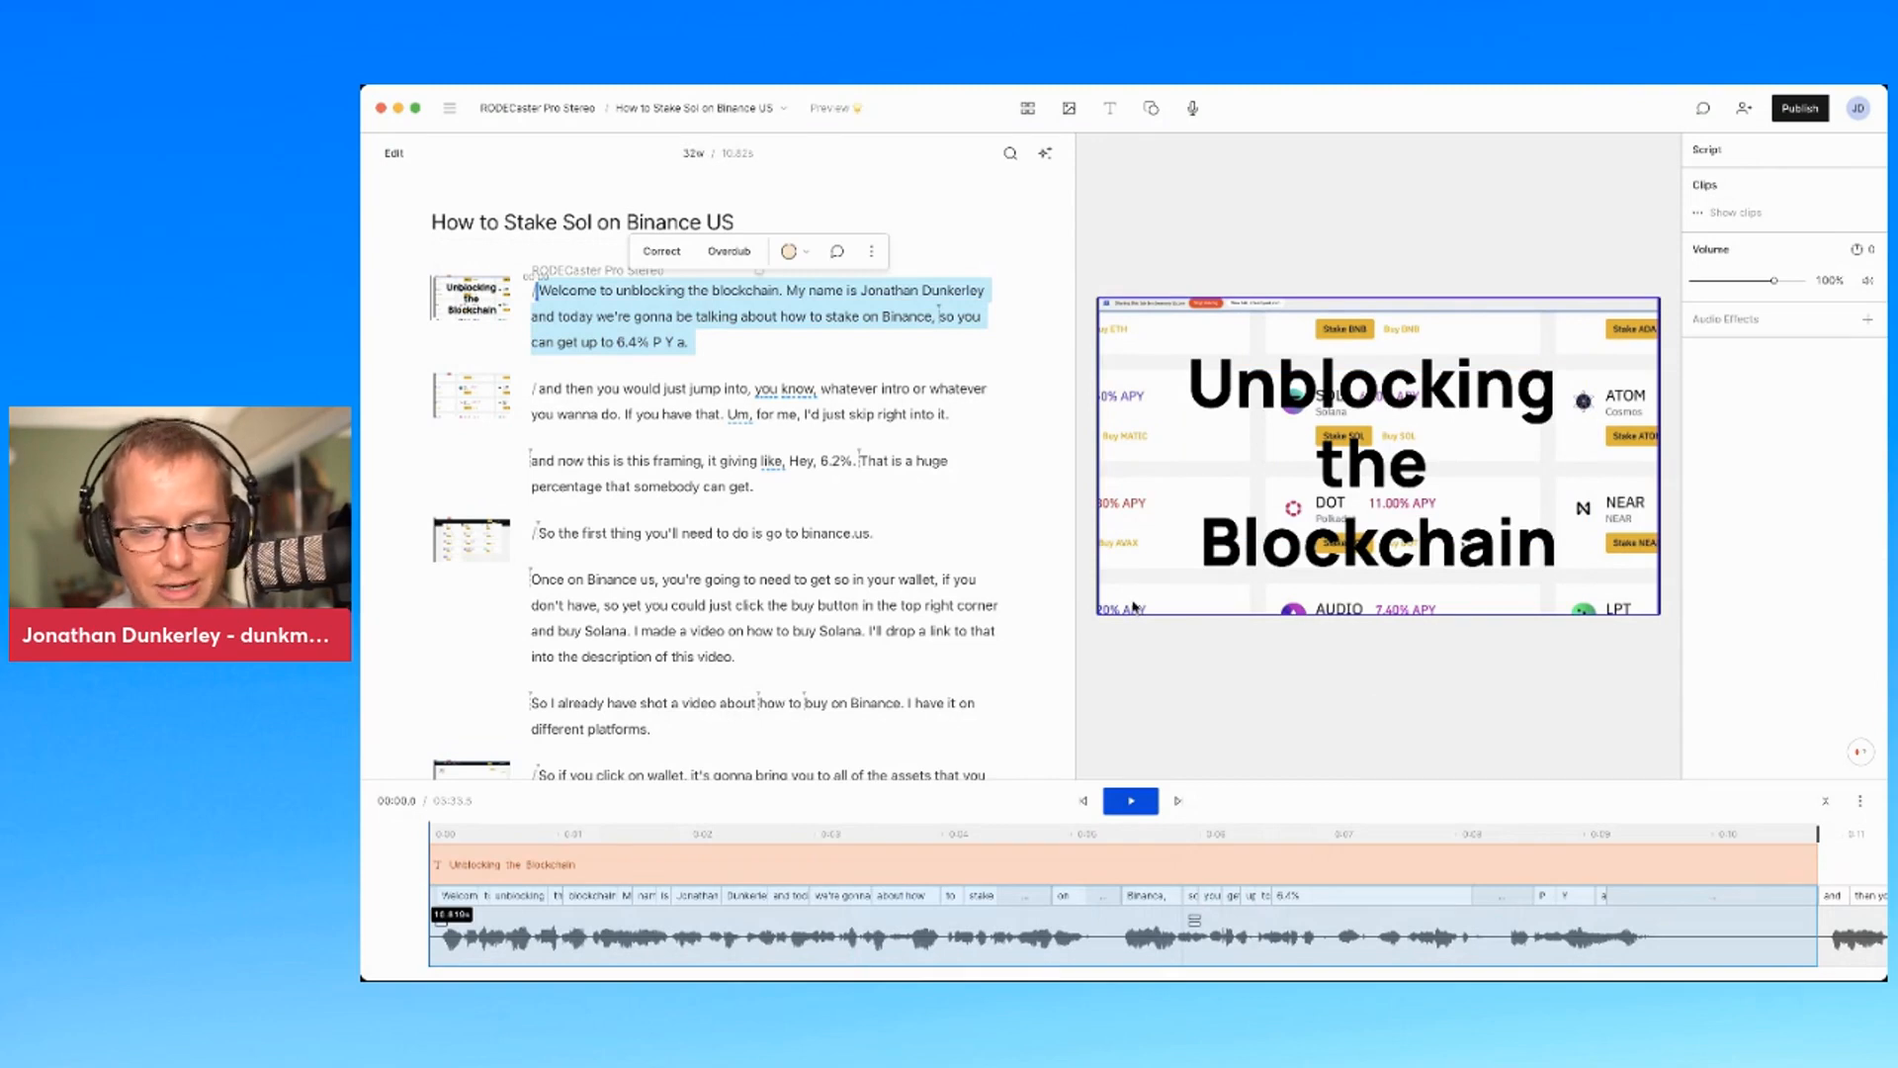
pyautogui.click(1095, 615)
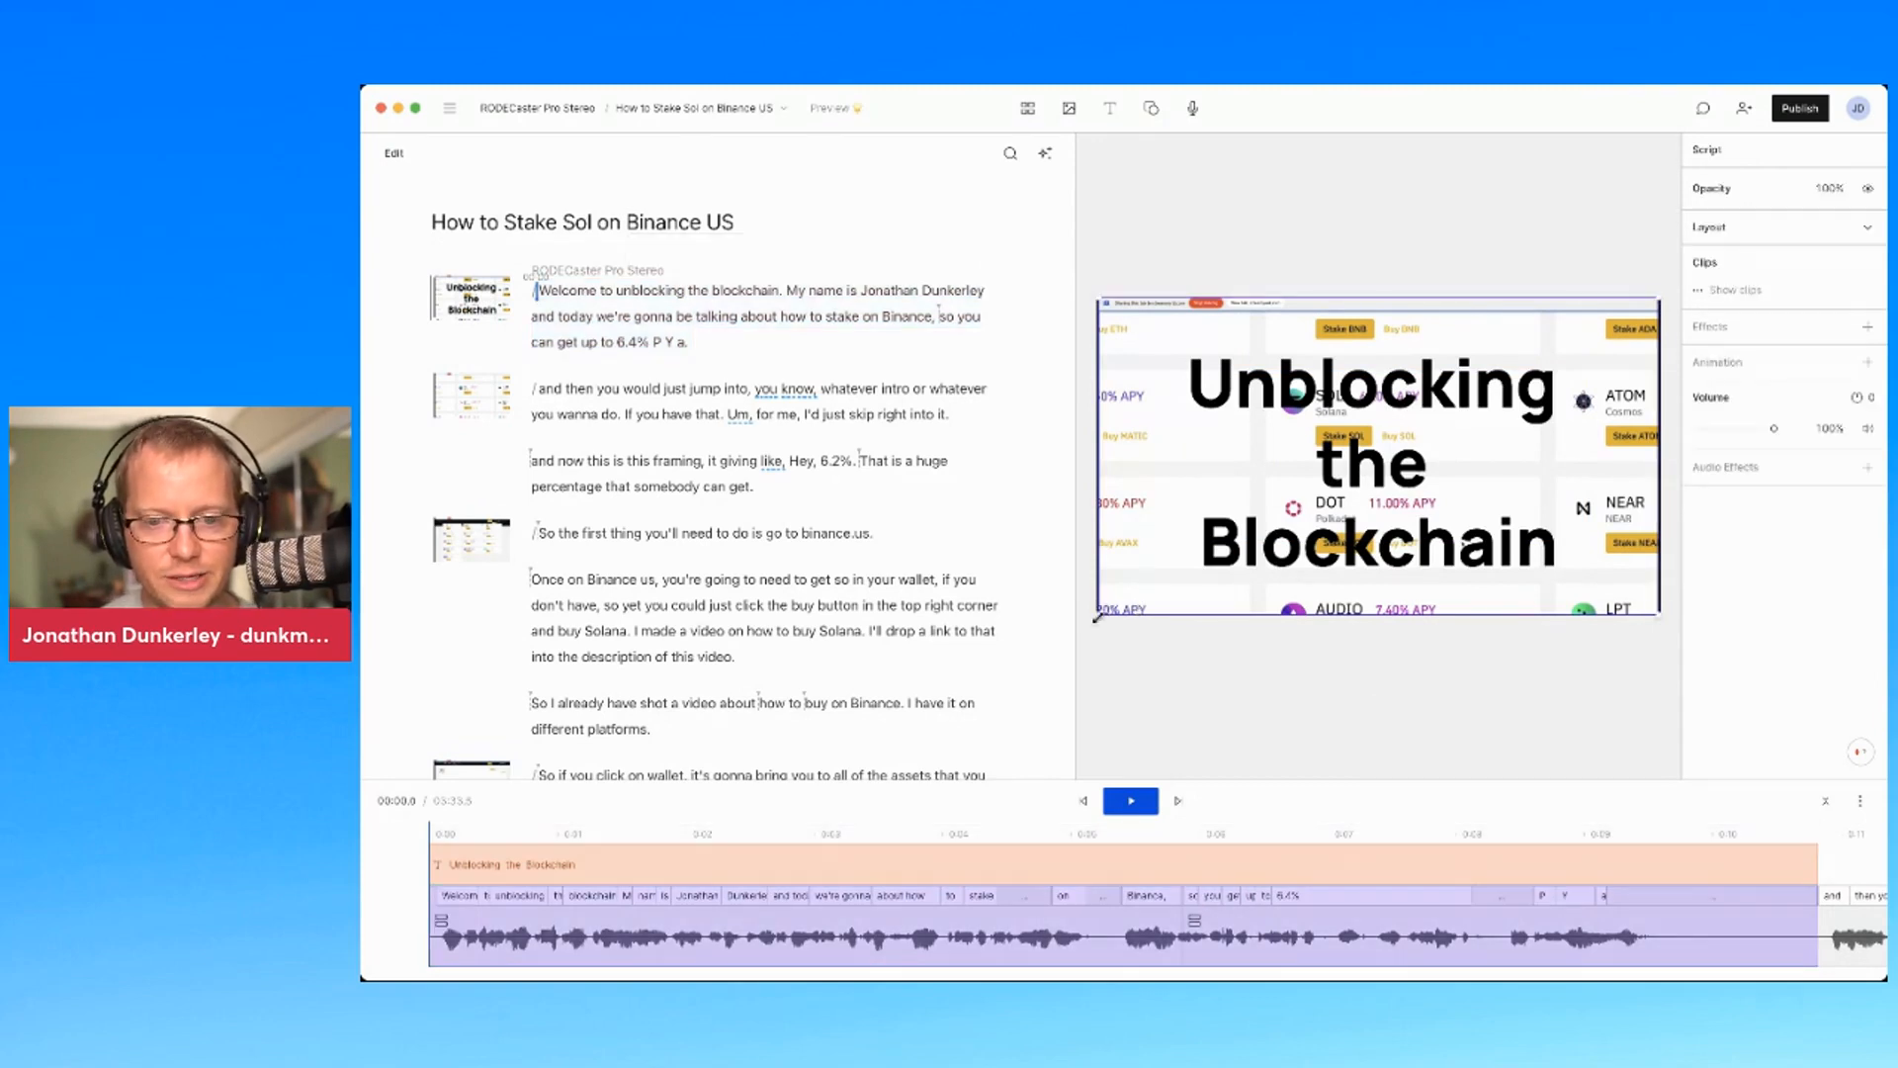
pyautogui.moveTo(1095, 617); pyautogui.dragTo(990, 626)
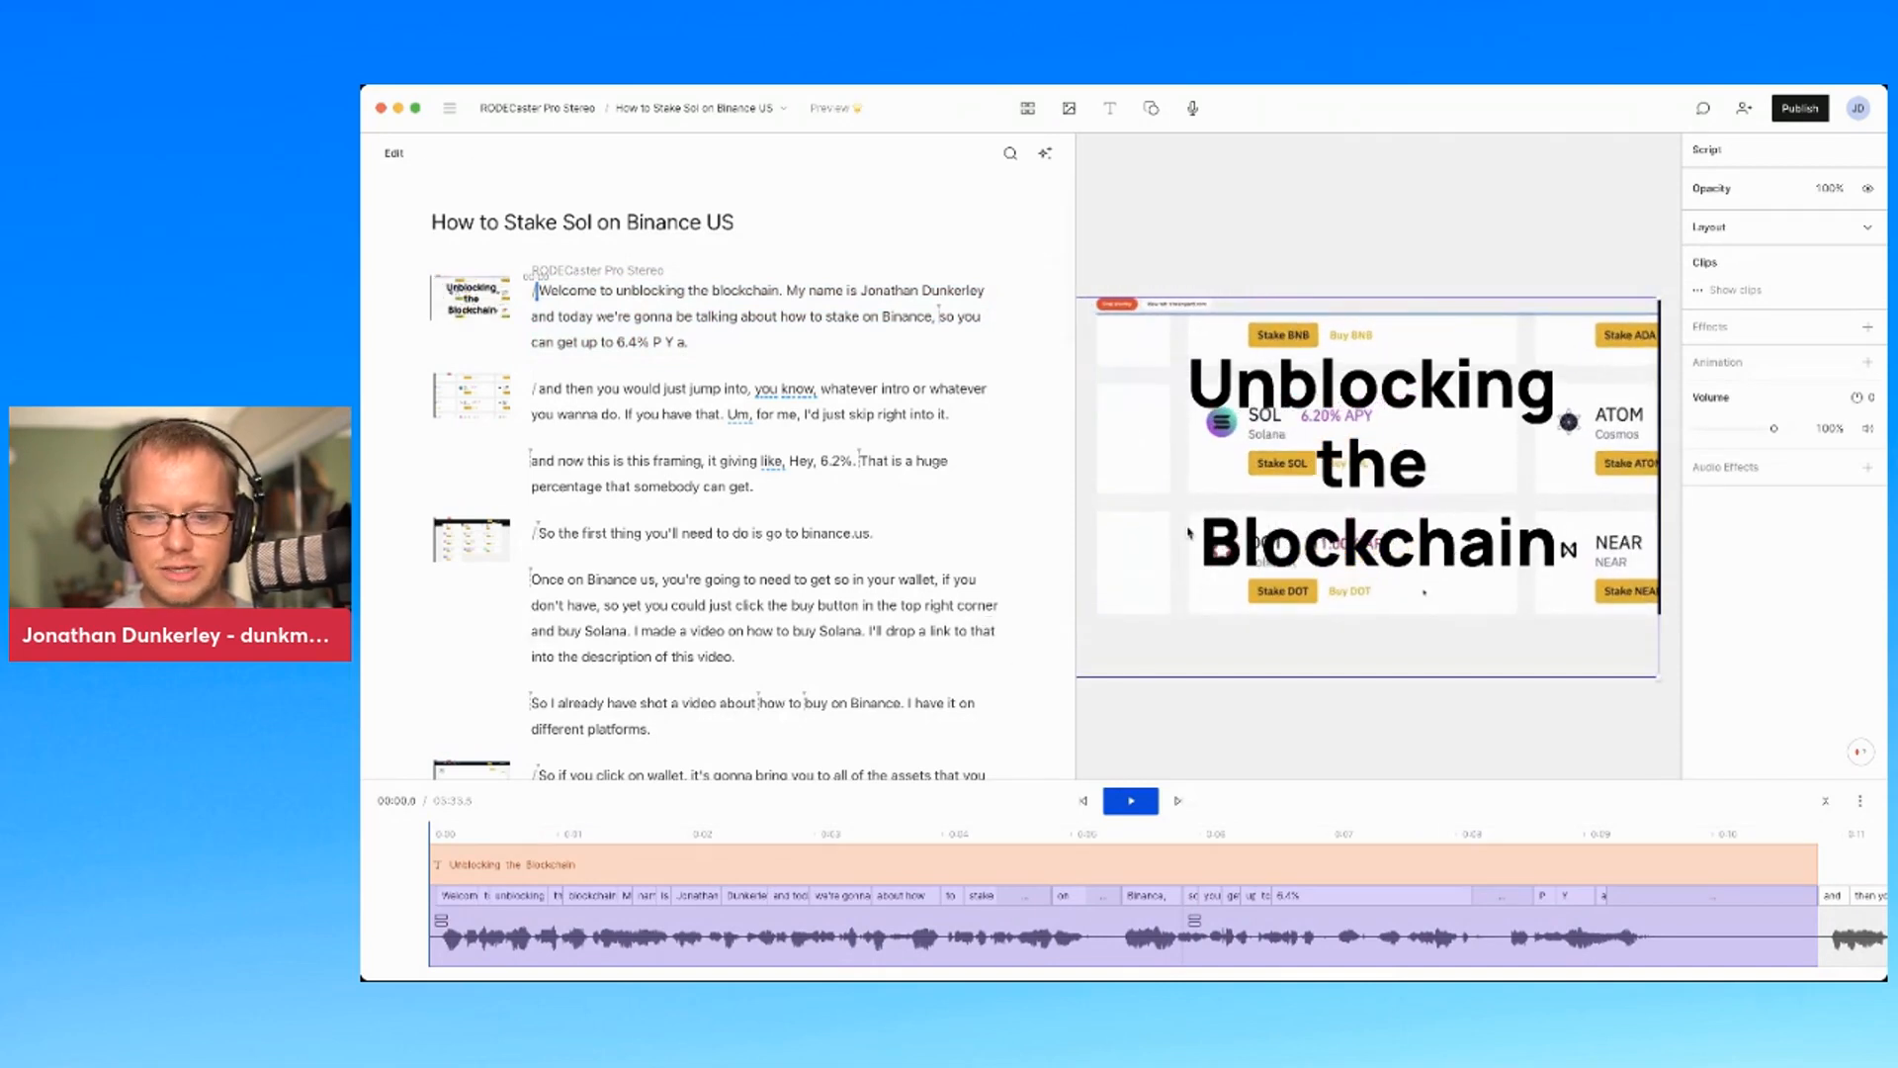
pyautogui.moveTo(1188, 532); pyautogui.dragTo(1273, 515)
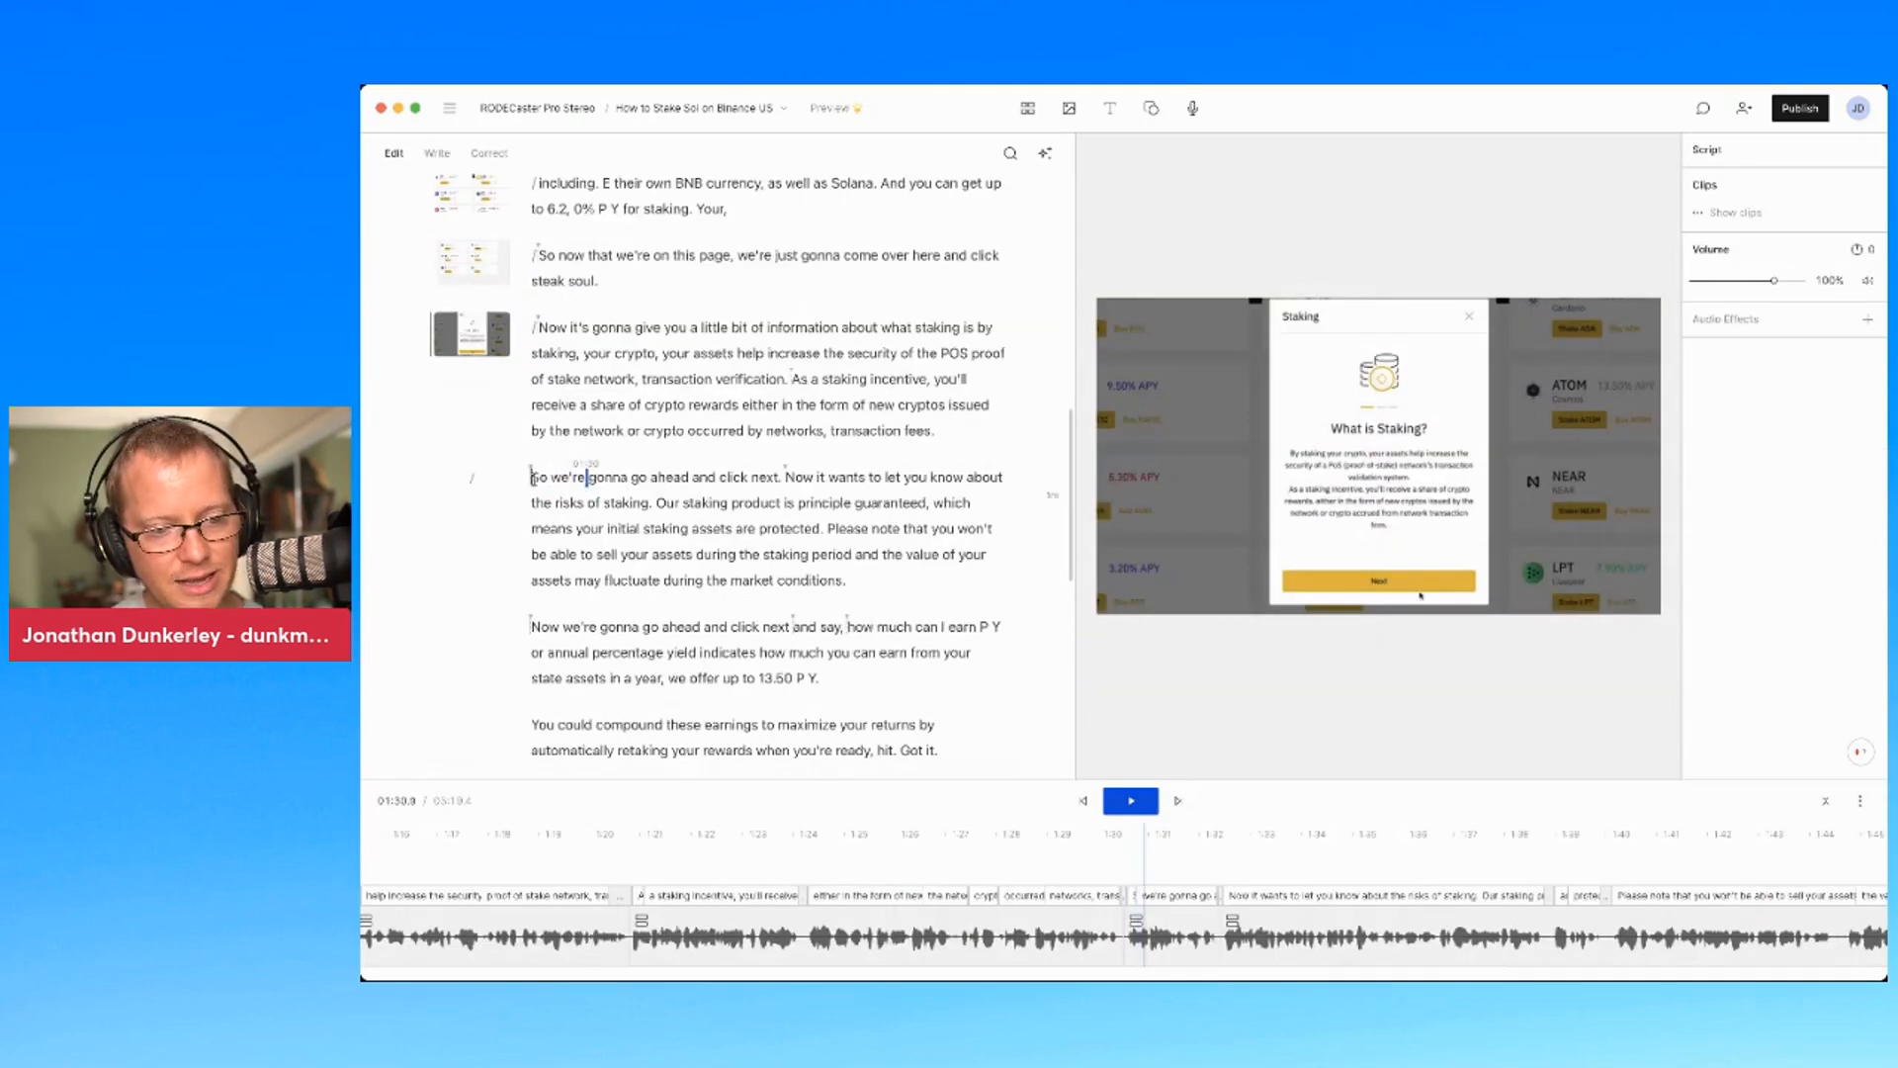
pyautogui.click(531, 478)
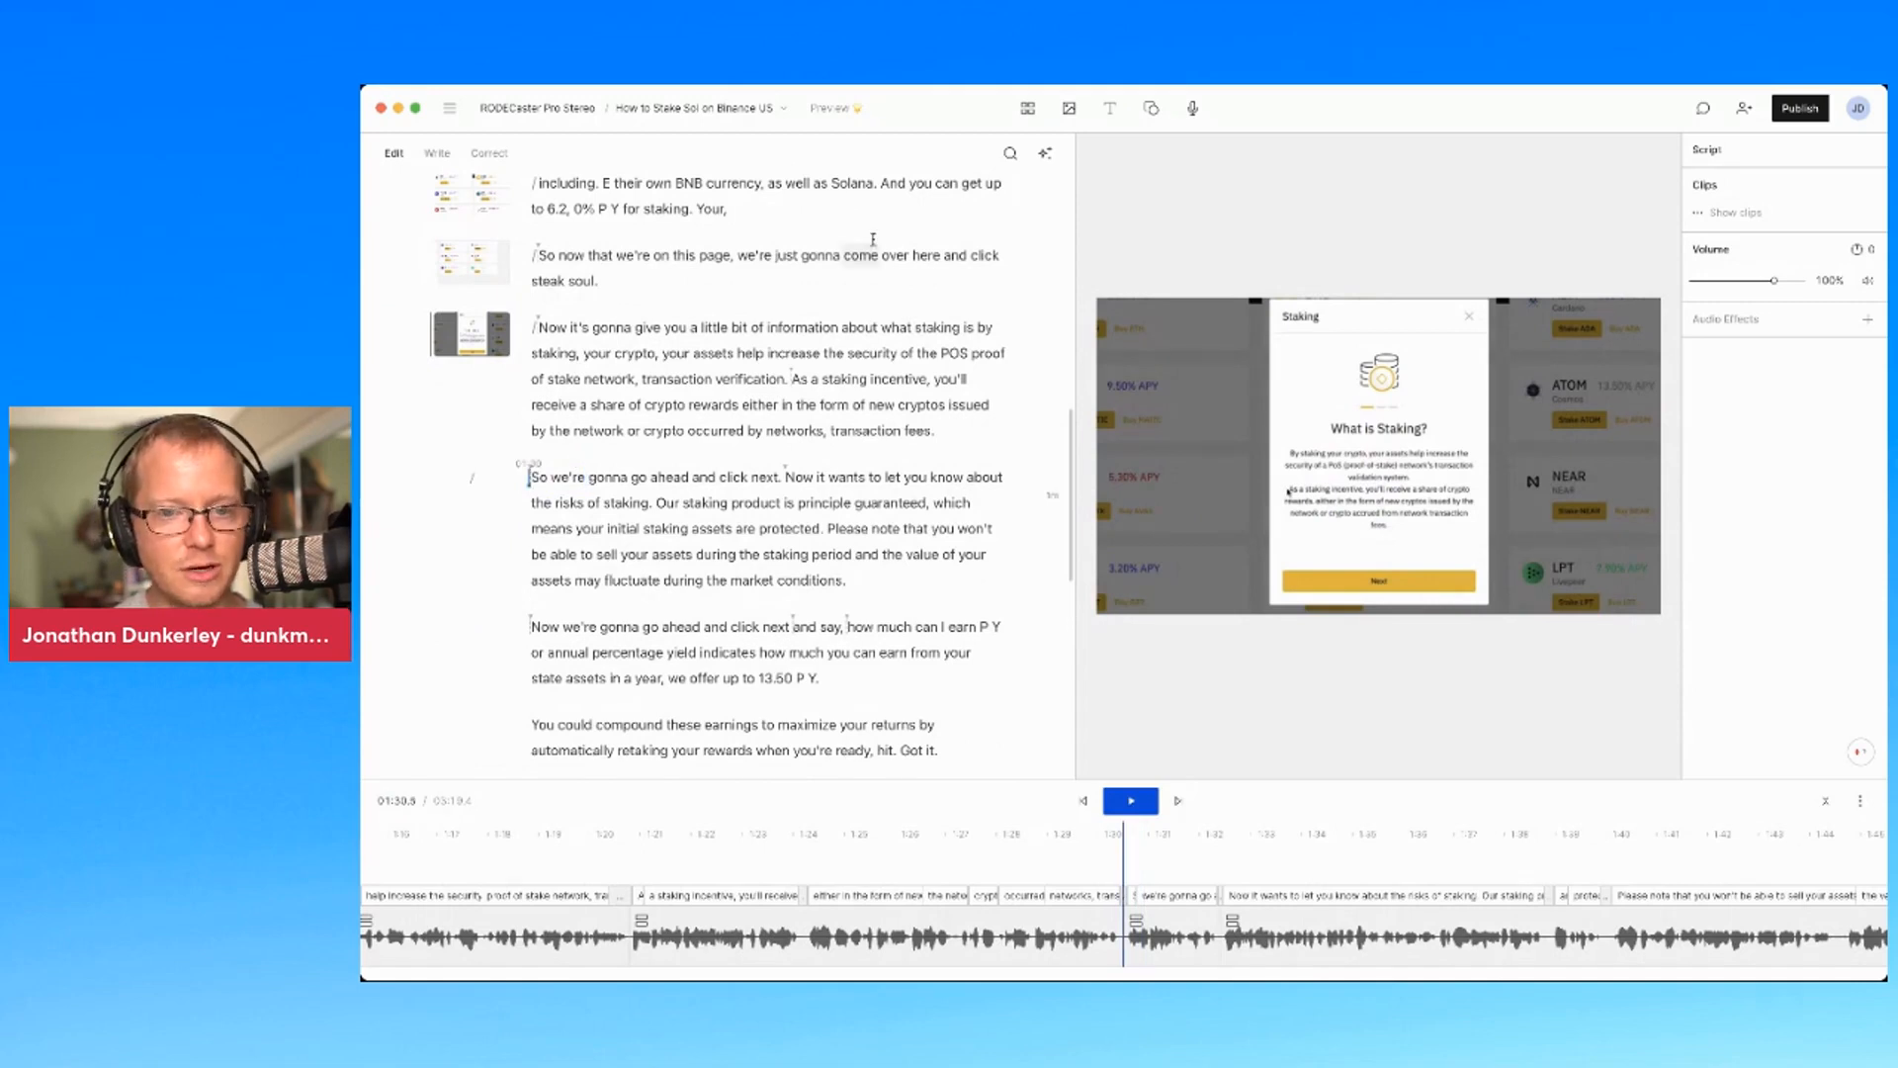
pyautogui.click(1070, 111)
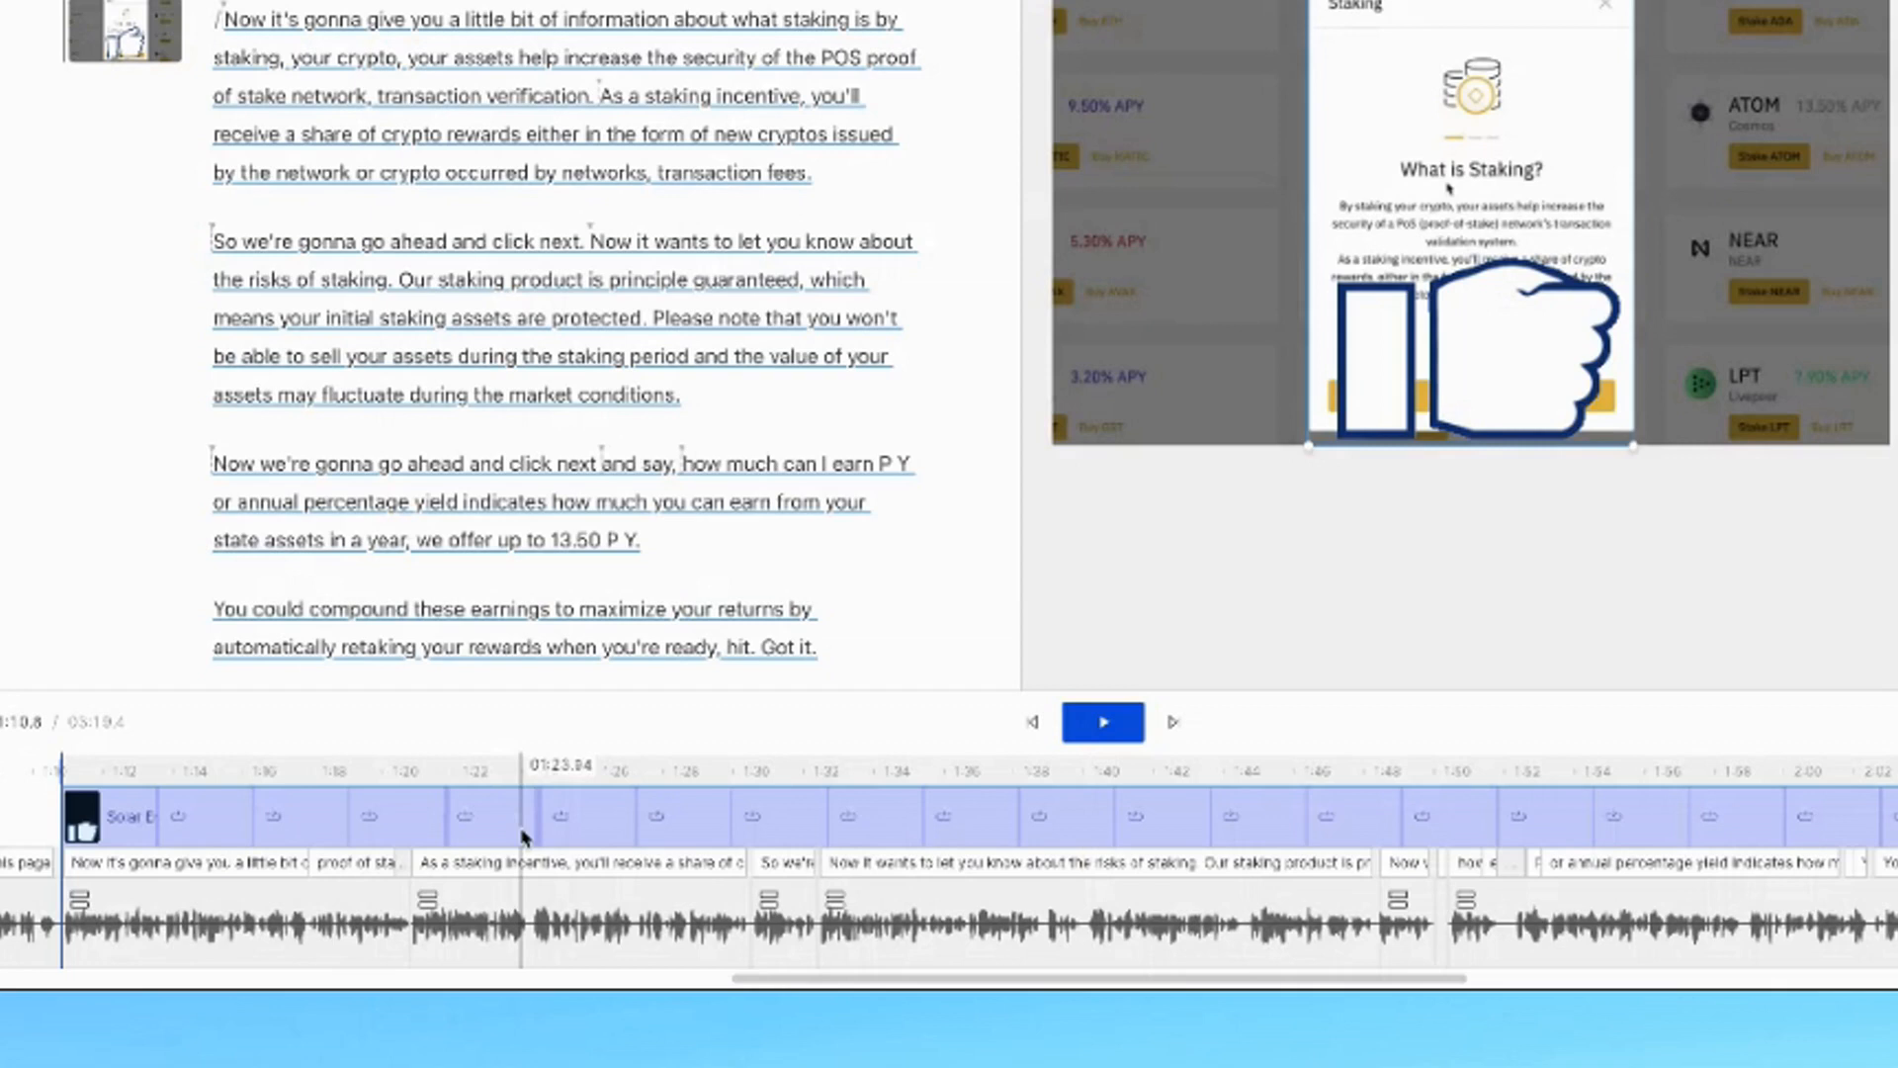
pyautogui.moveTo(522, 835); pyautogui.dragTo(518, 813)
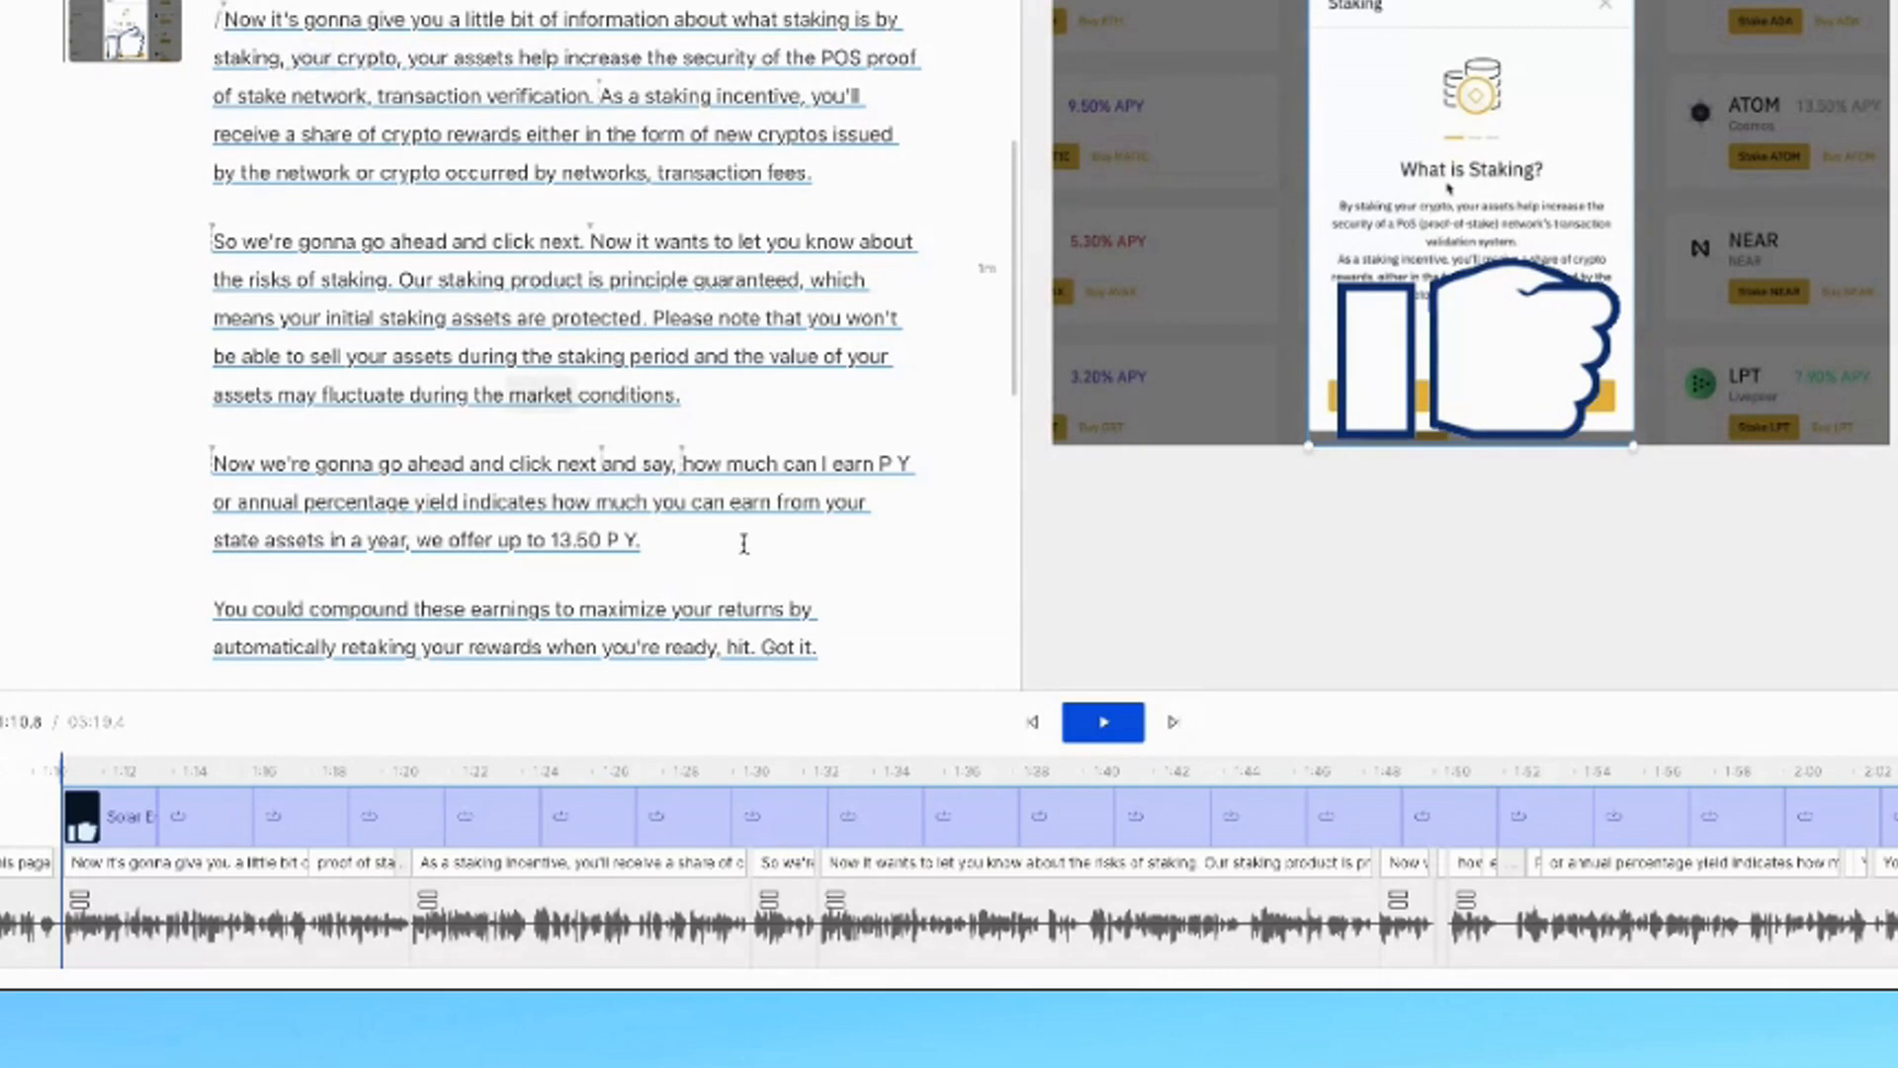
pyautogui.scroll(-2, 838, 590)
pyautogui.scroll(1, 839, 590)
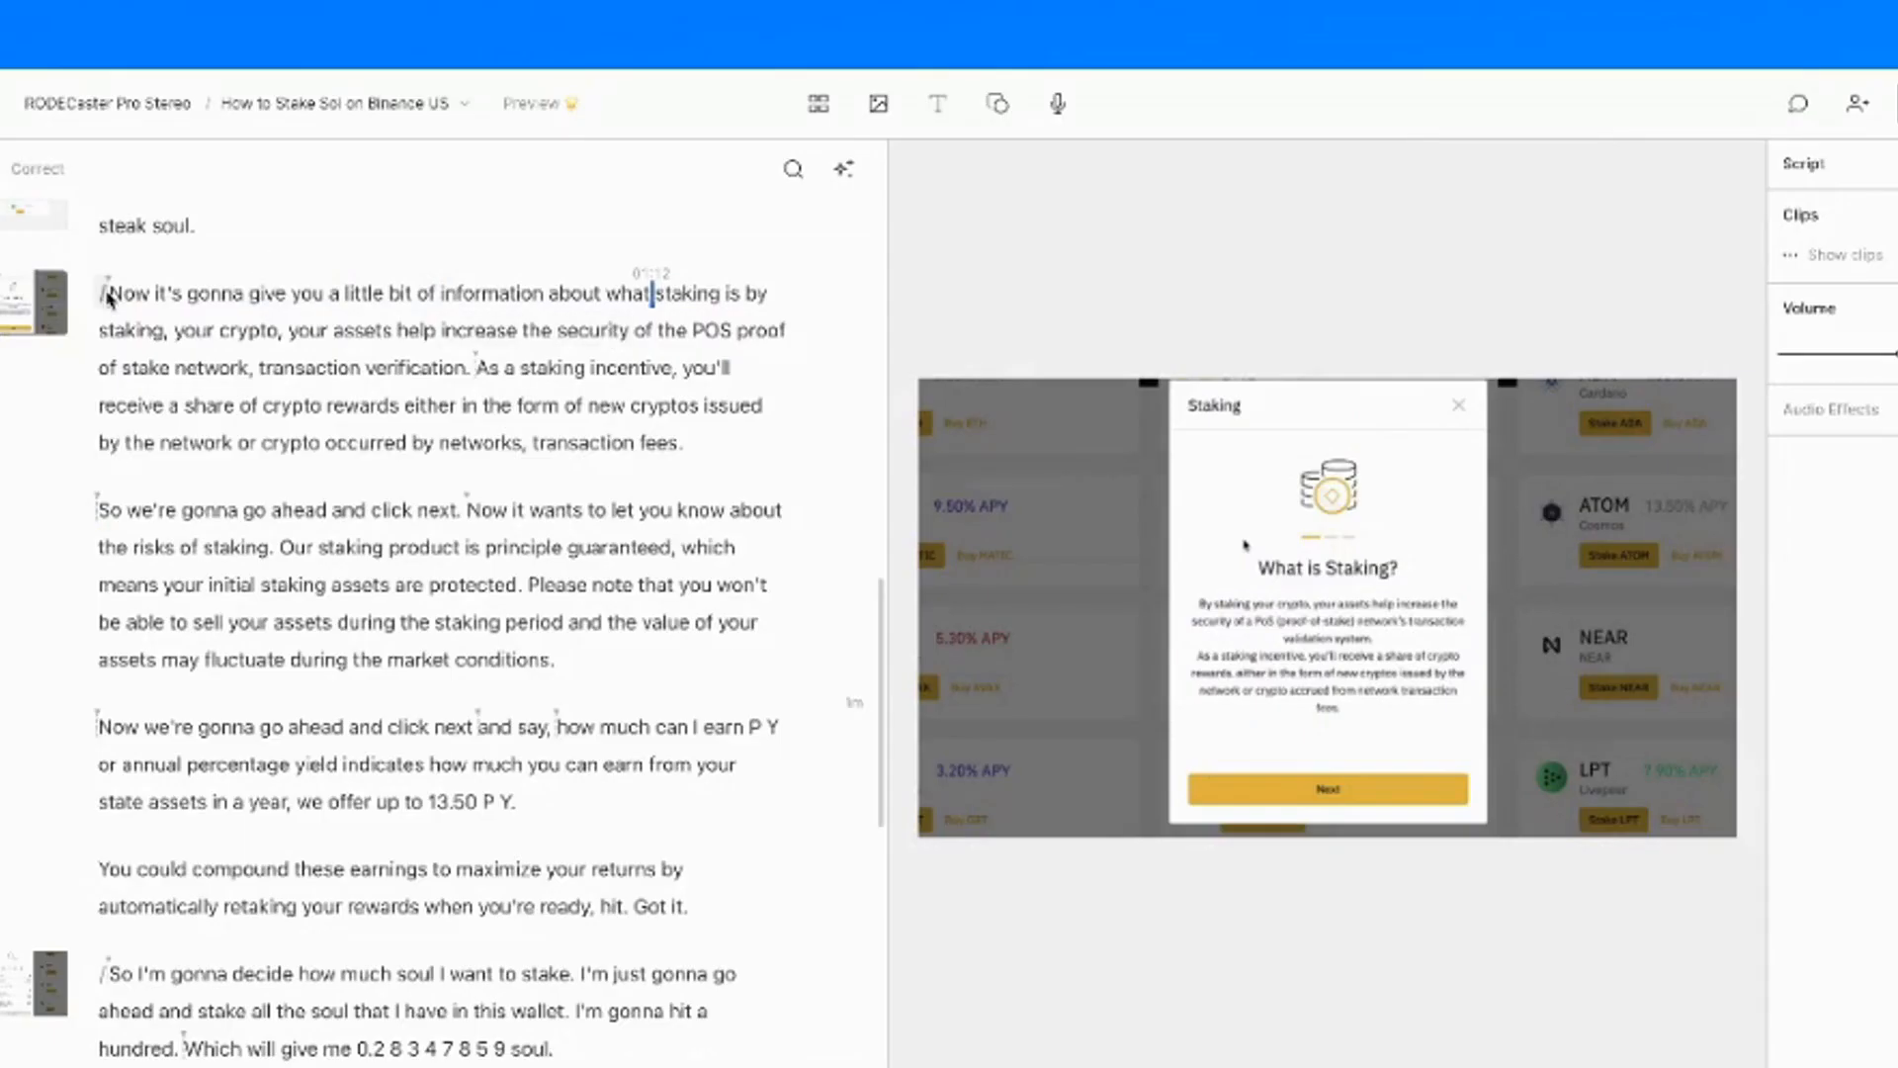
# Start a new scene at 'So we're gonna go ahead' and add a thumbs-up GIPHY sticker
pyautogui.click(97, 511)
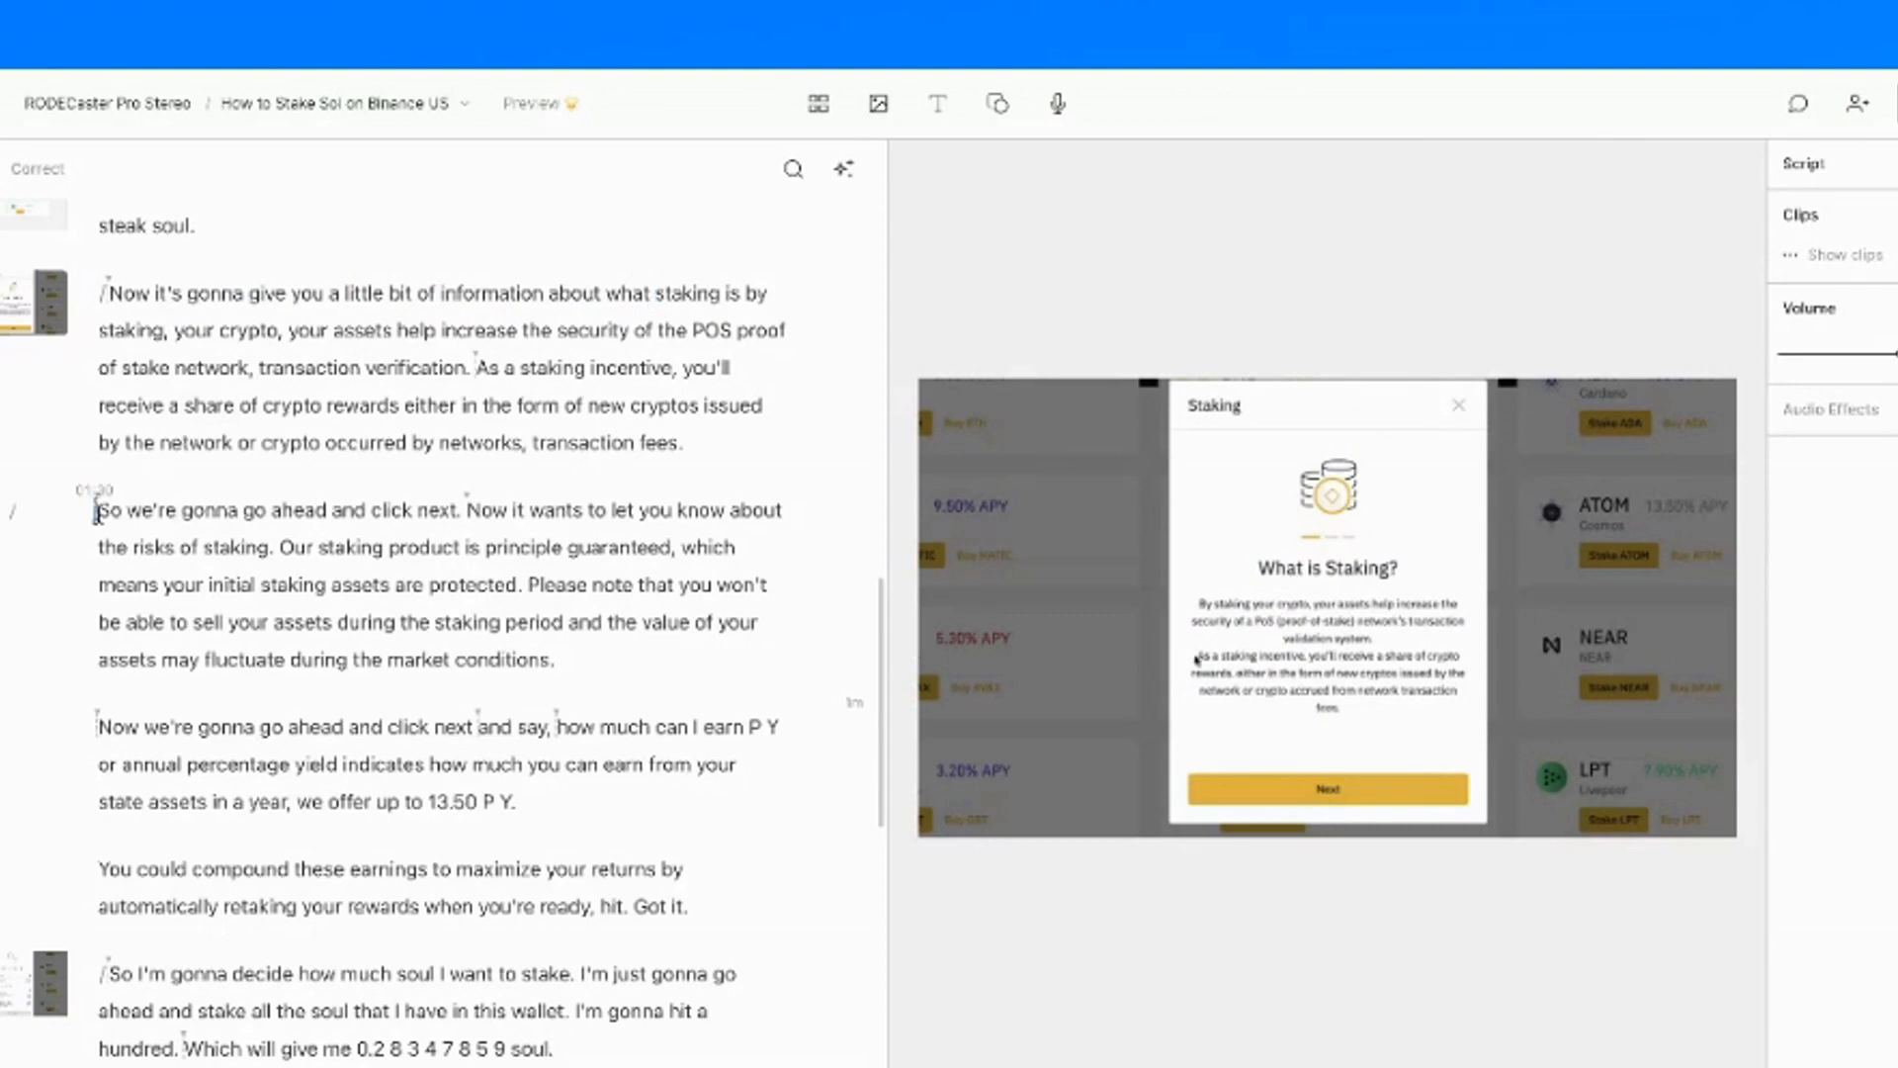
pyautogui.write('/')
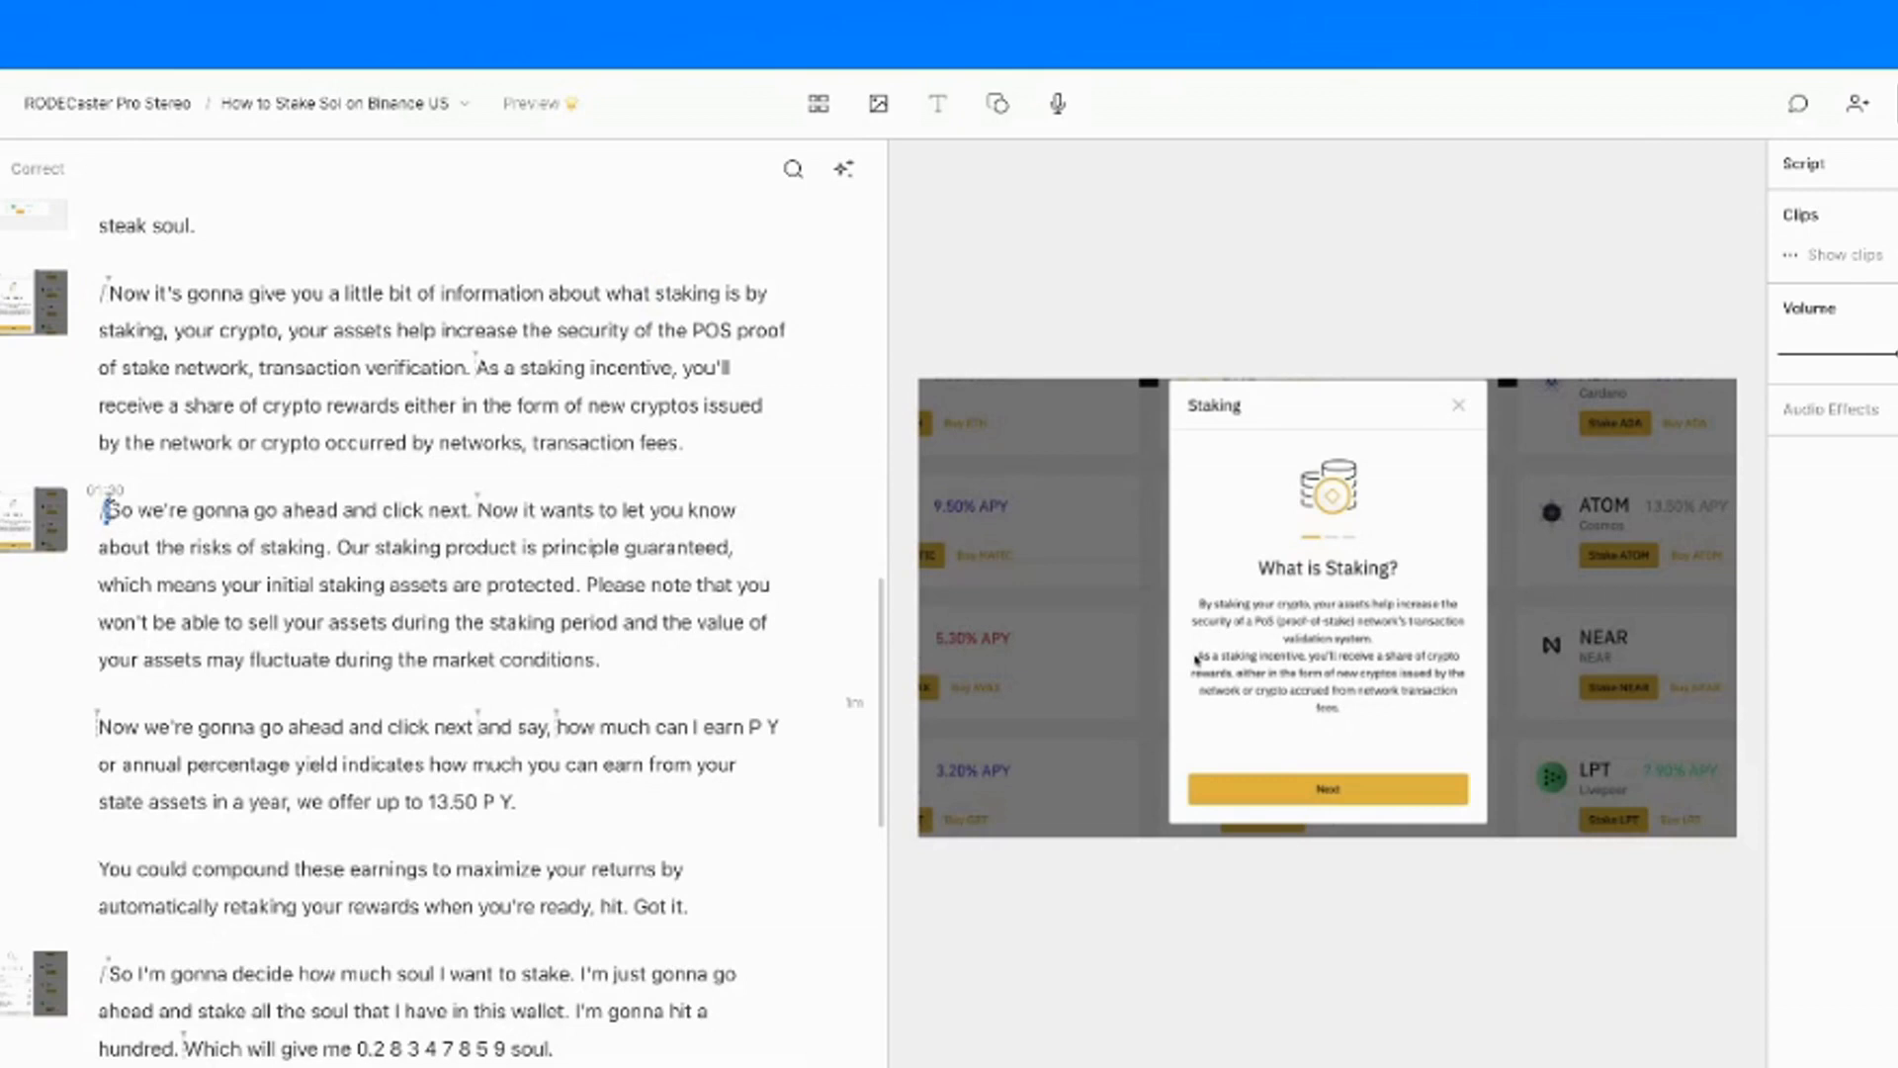
pyautogui.click(880, 105)
pyautogui.click(1236, 512)
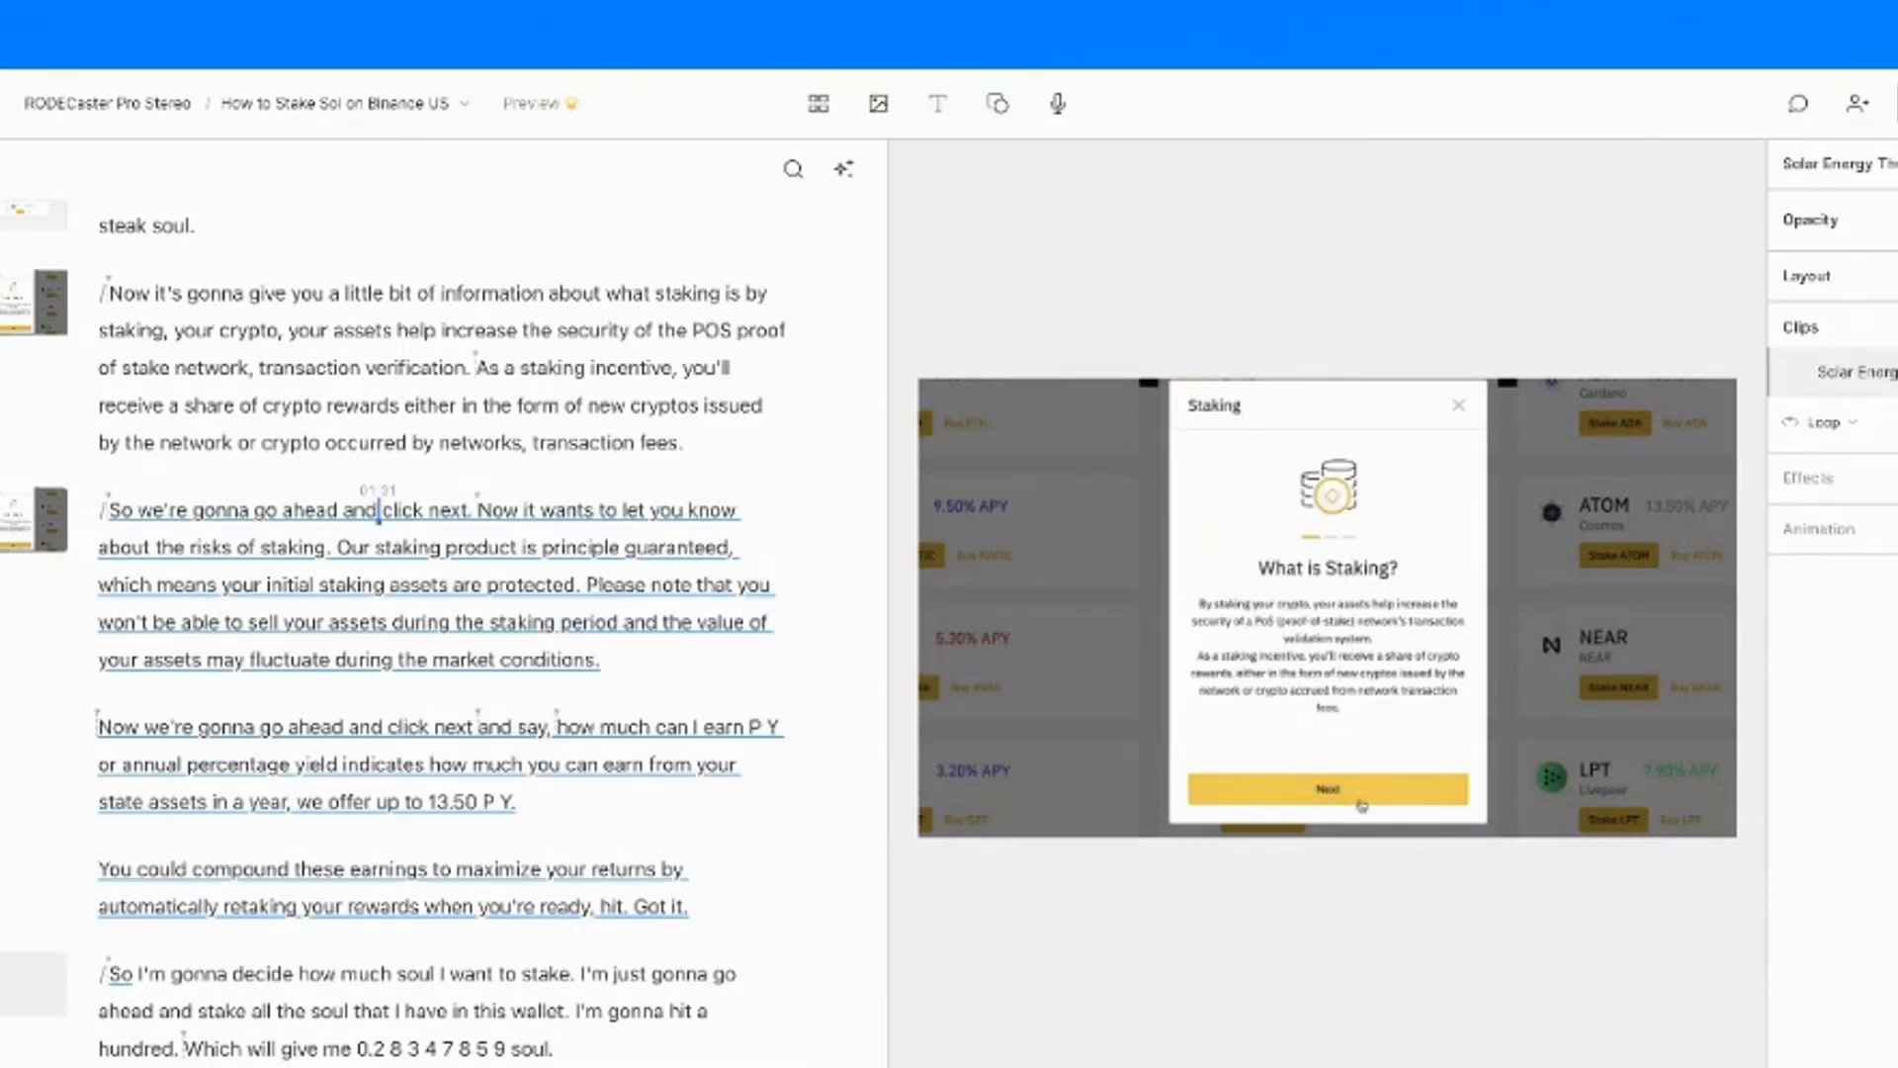
# Set the thumbs-up sticker's Loop option to Once
pyautogui.click(1839, 425)
pyautogui.click(1760, 467)
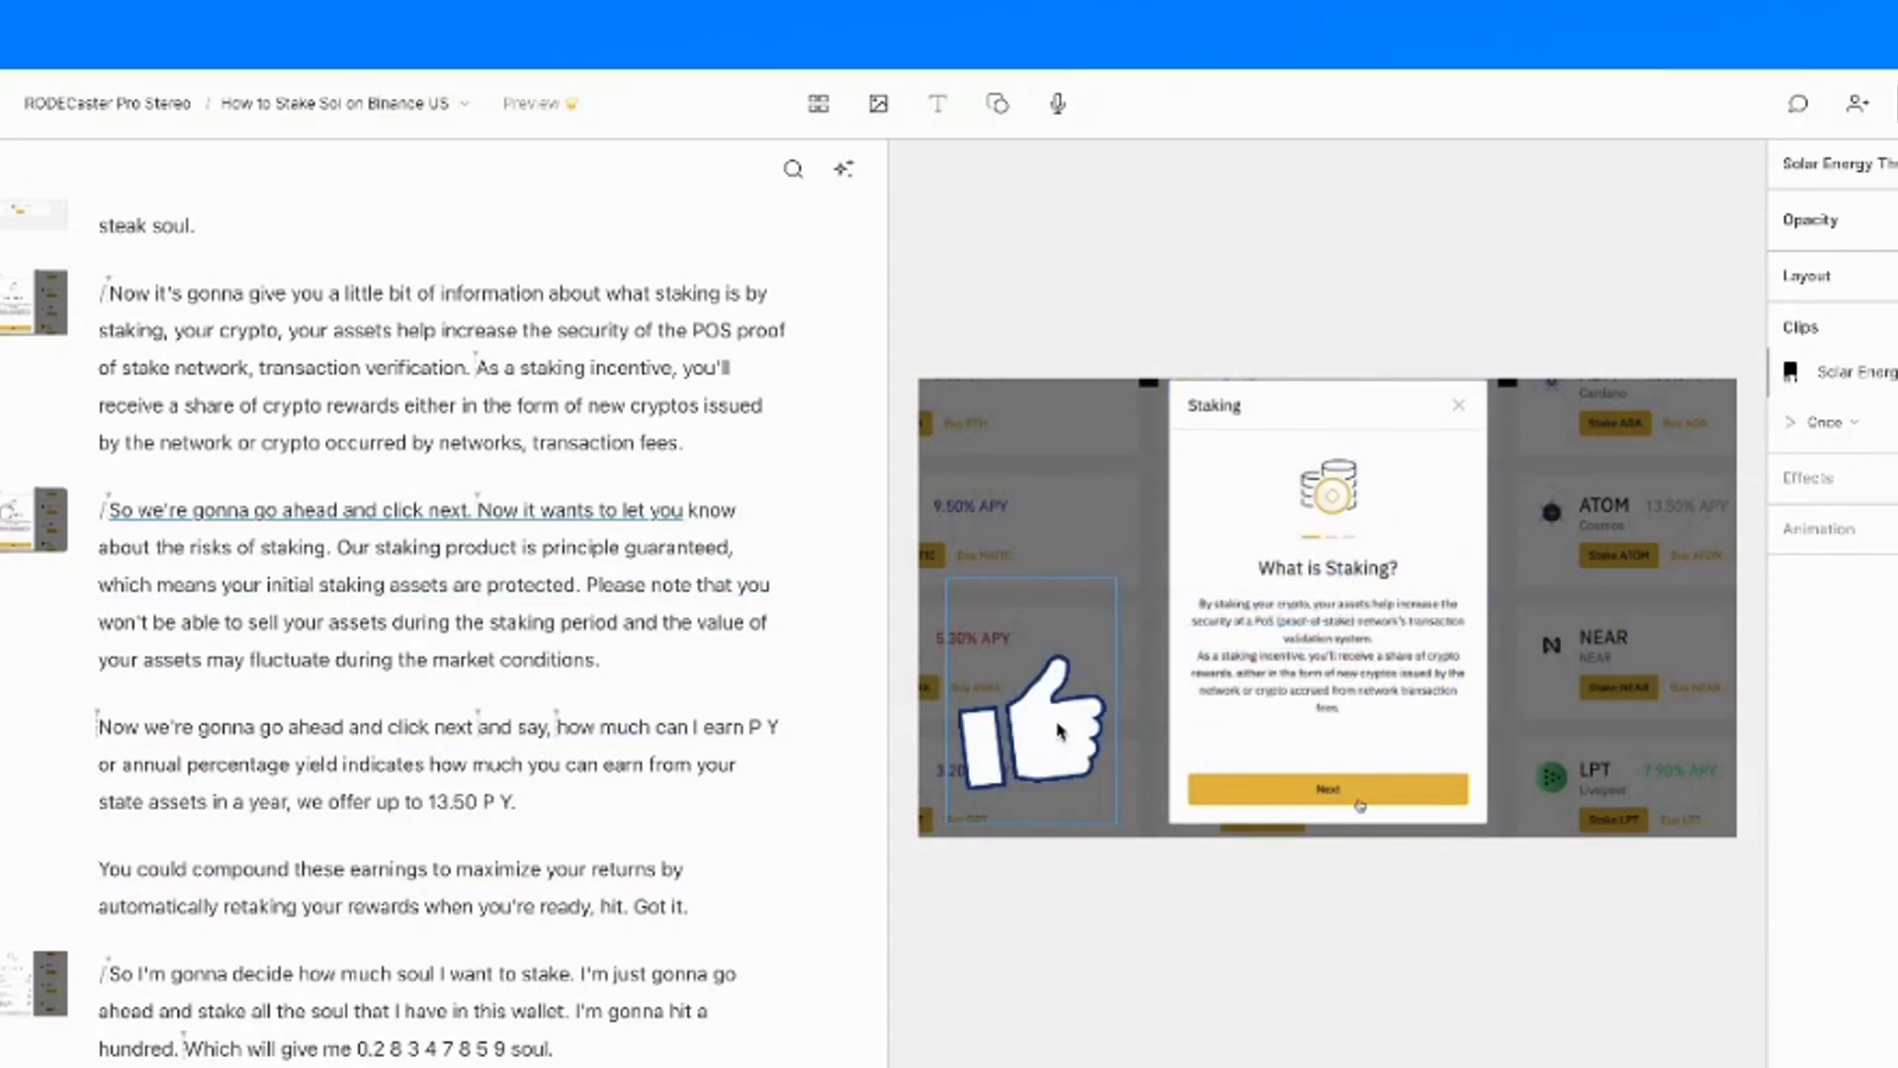
pyautogui.press('space')
pyautogui.doubleClick(430, 405)
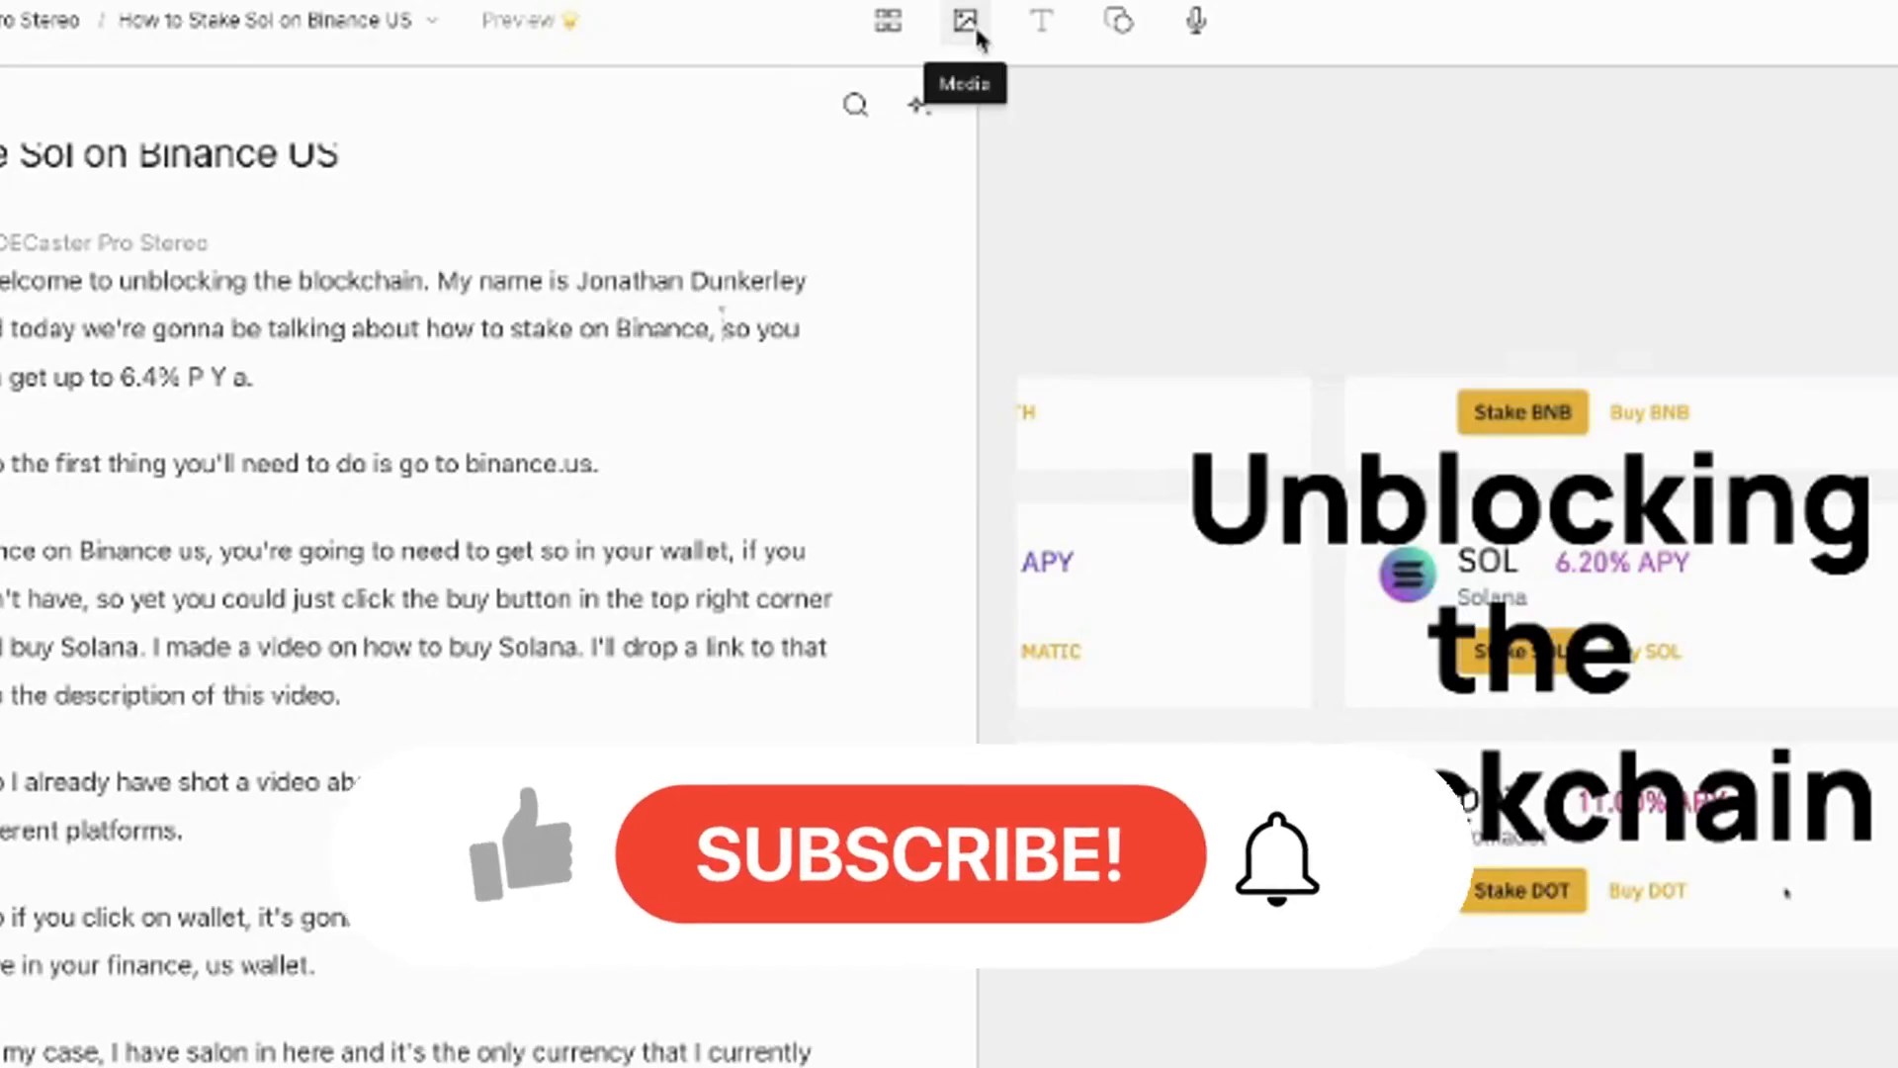
# Add the stock track 'Half of Your Heart (Instrumental)' from the media library to the timeline
pyautogui.click(964, 22)
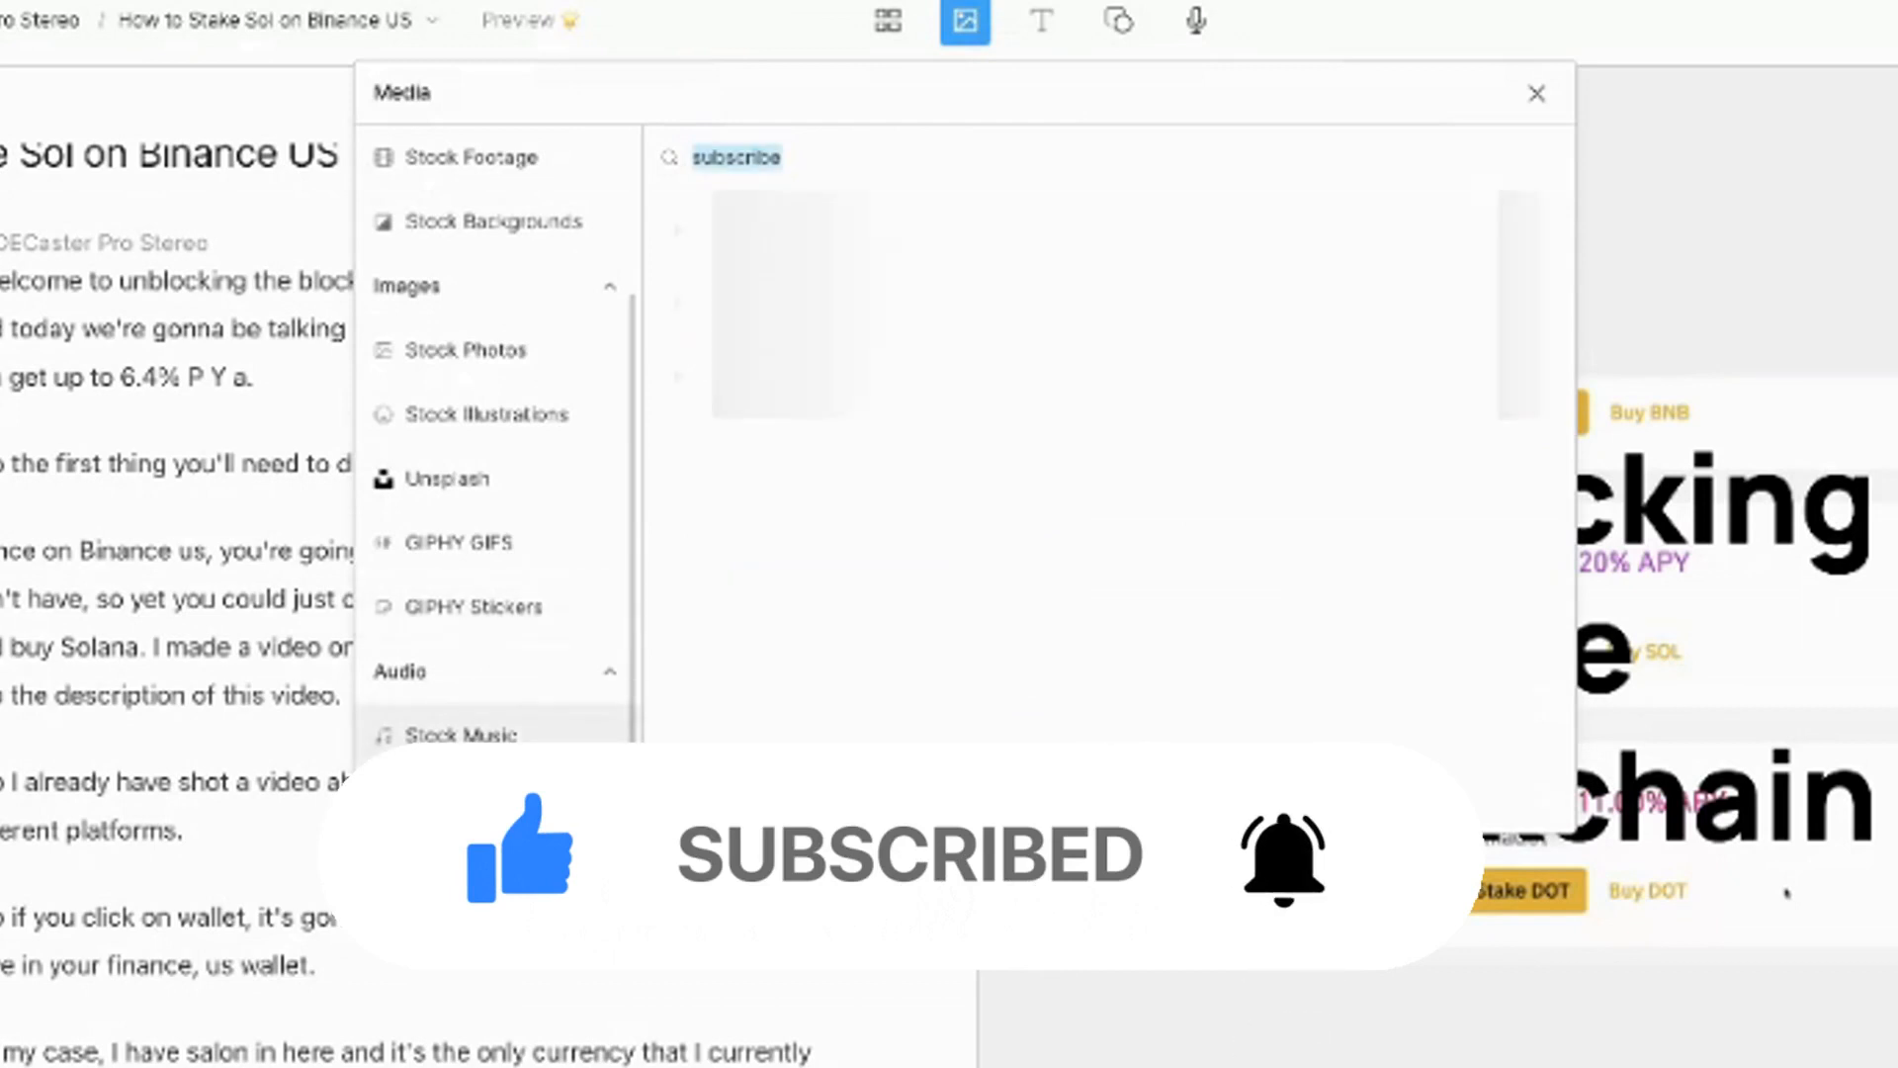
pyautogui.click(806, 154)
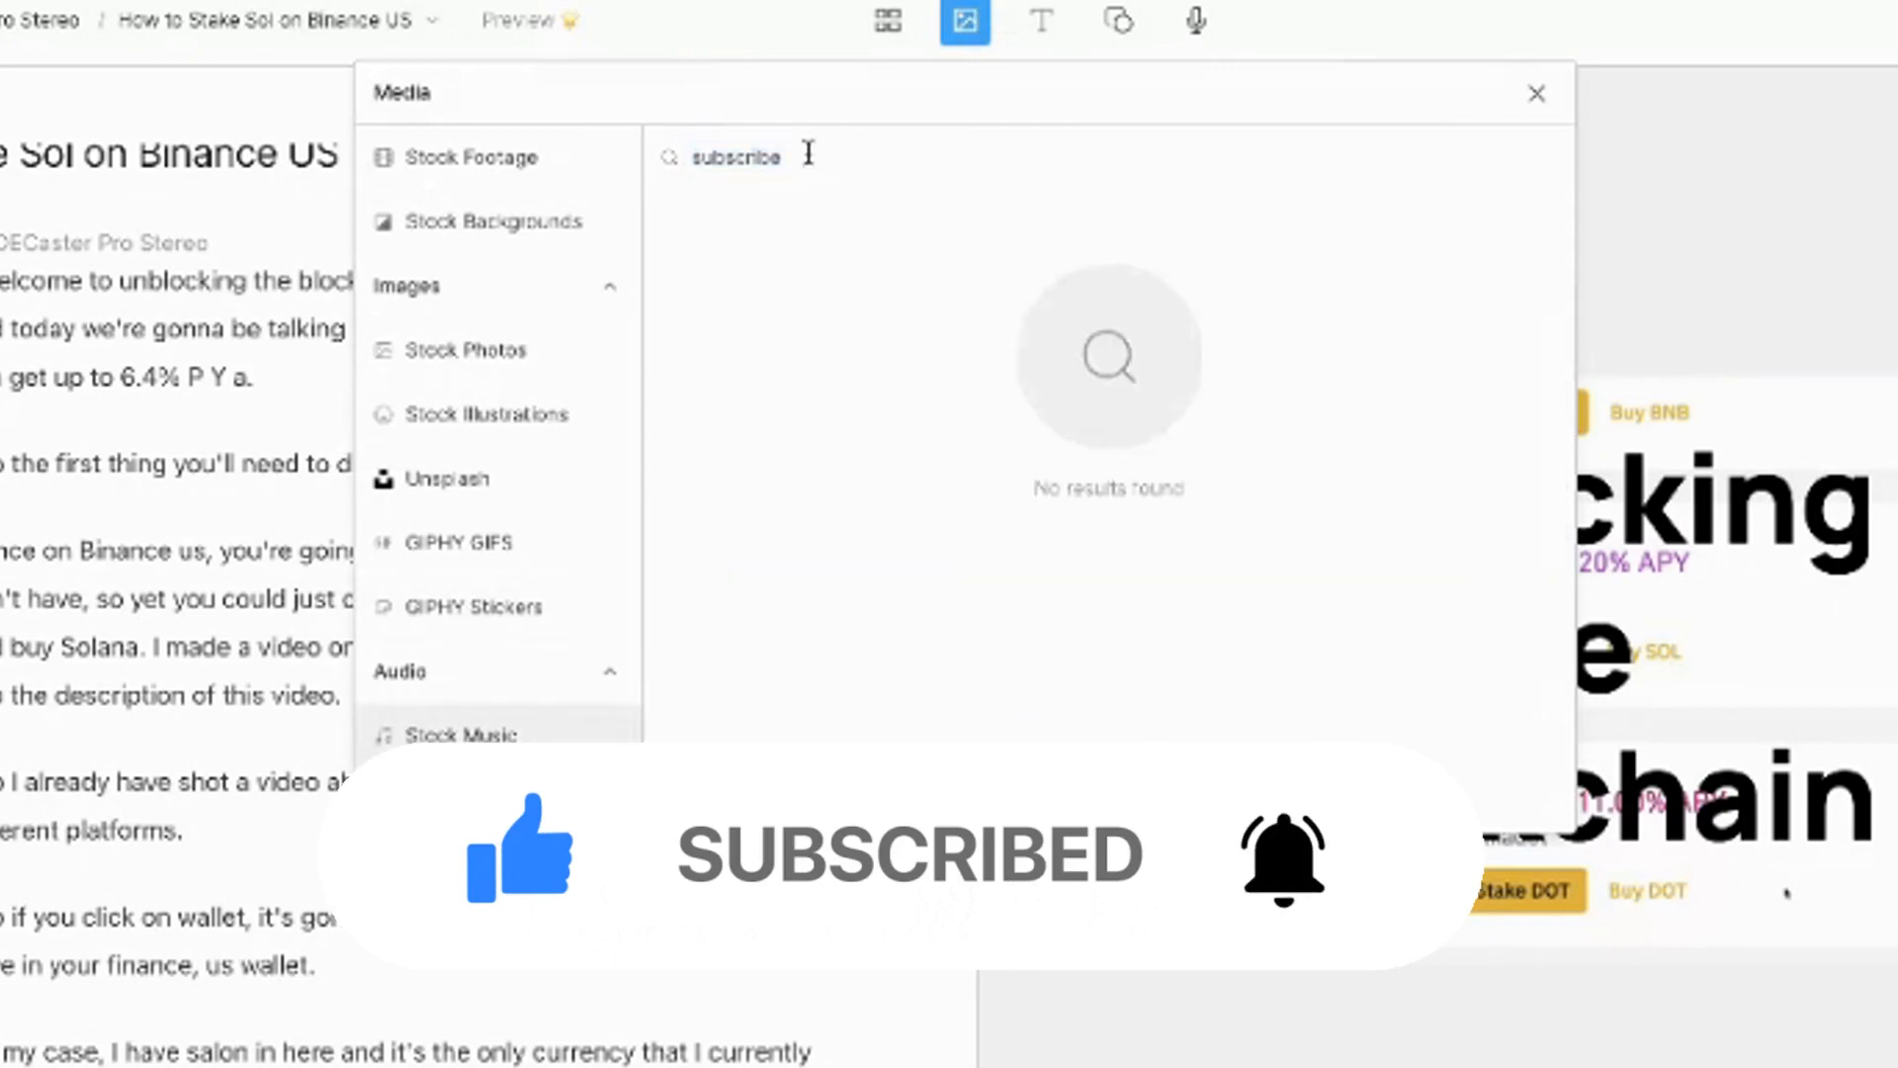
pyautogui.press('BackSpace')
pyautogui.press('BackSpace')
pyautogui.press('BackSpace')
pyautogui.press('BackSpace')
pyautogui.press('BackSpace')
pyautogui.press('BackSpace')
pyautogui.press('BackSpace')
pyautogui.press('BackSpace')
pyautogui.press('BackSpace')
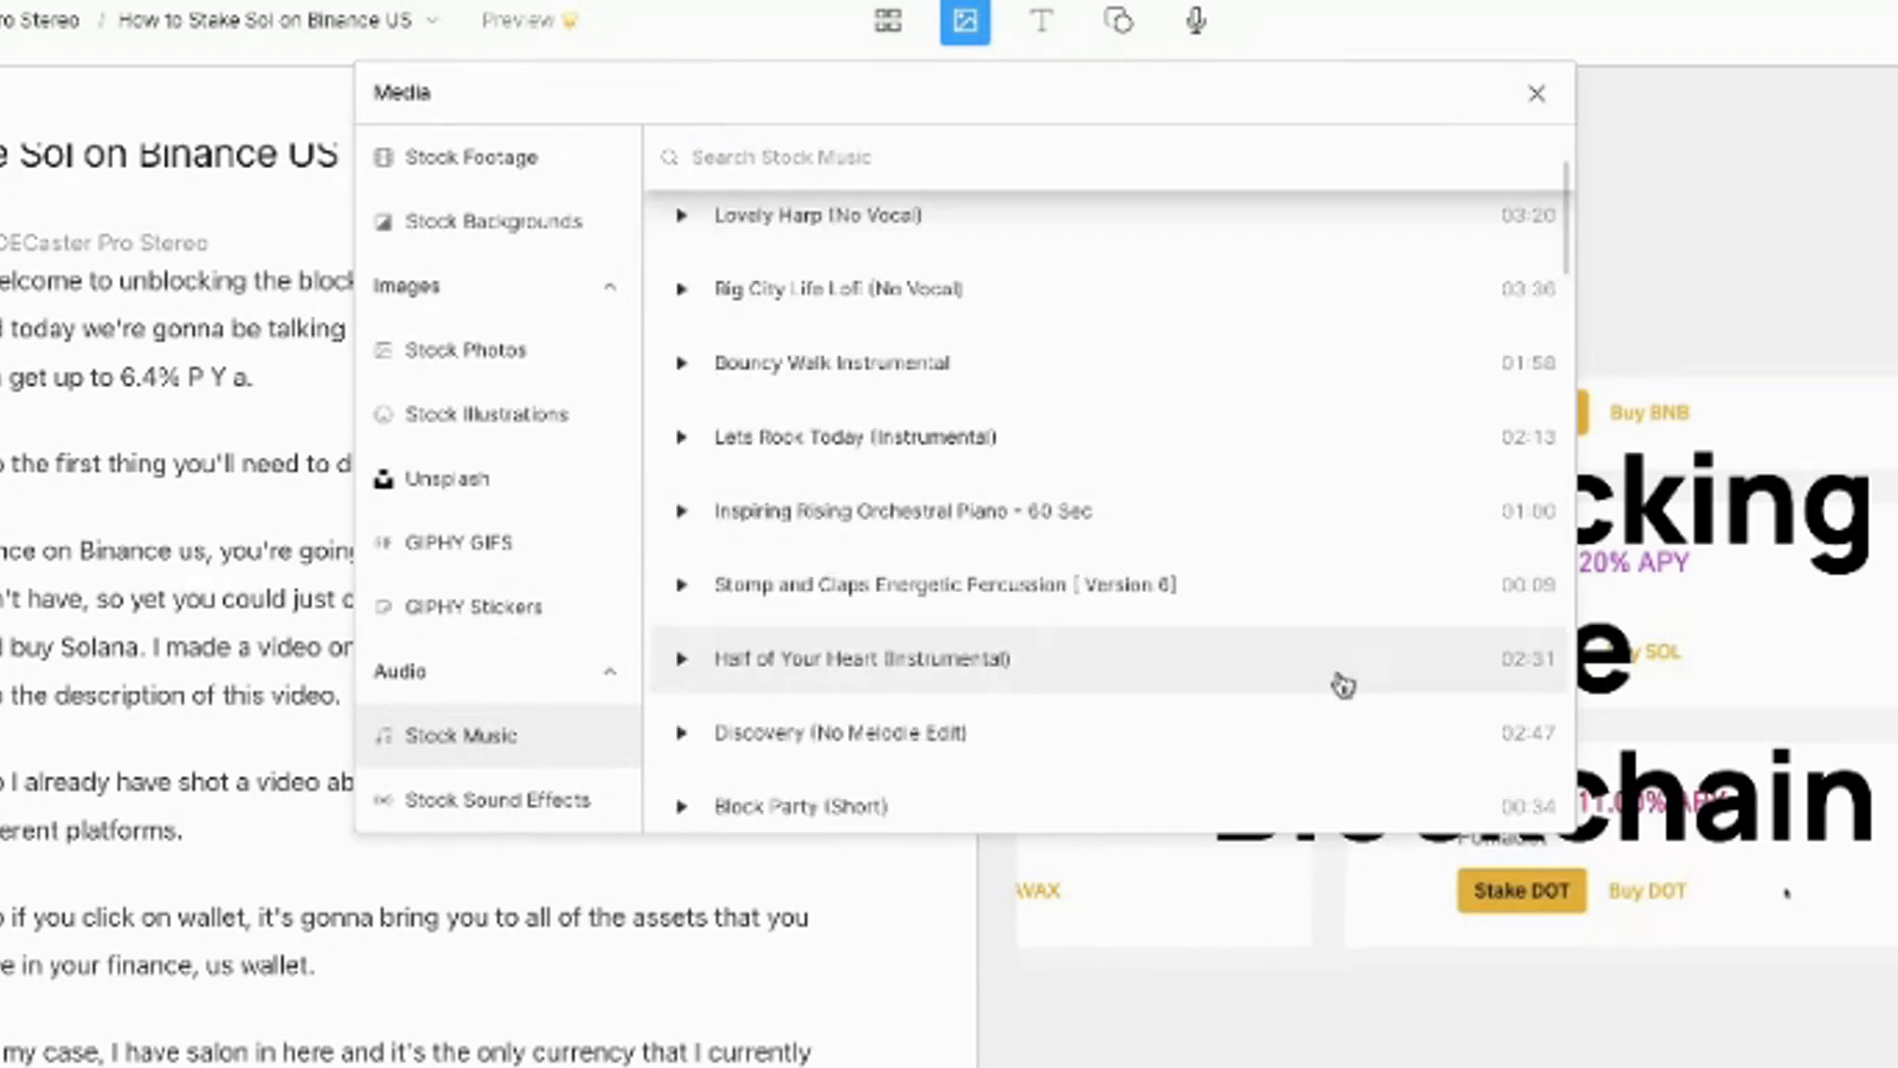
pyautogui.click(1343, 684)
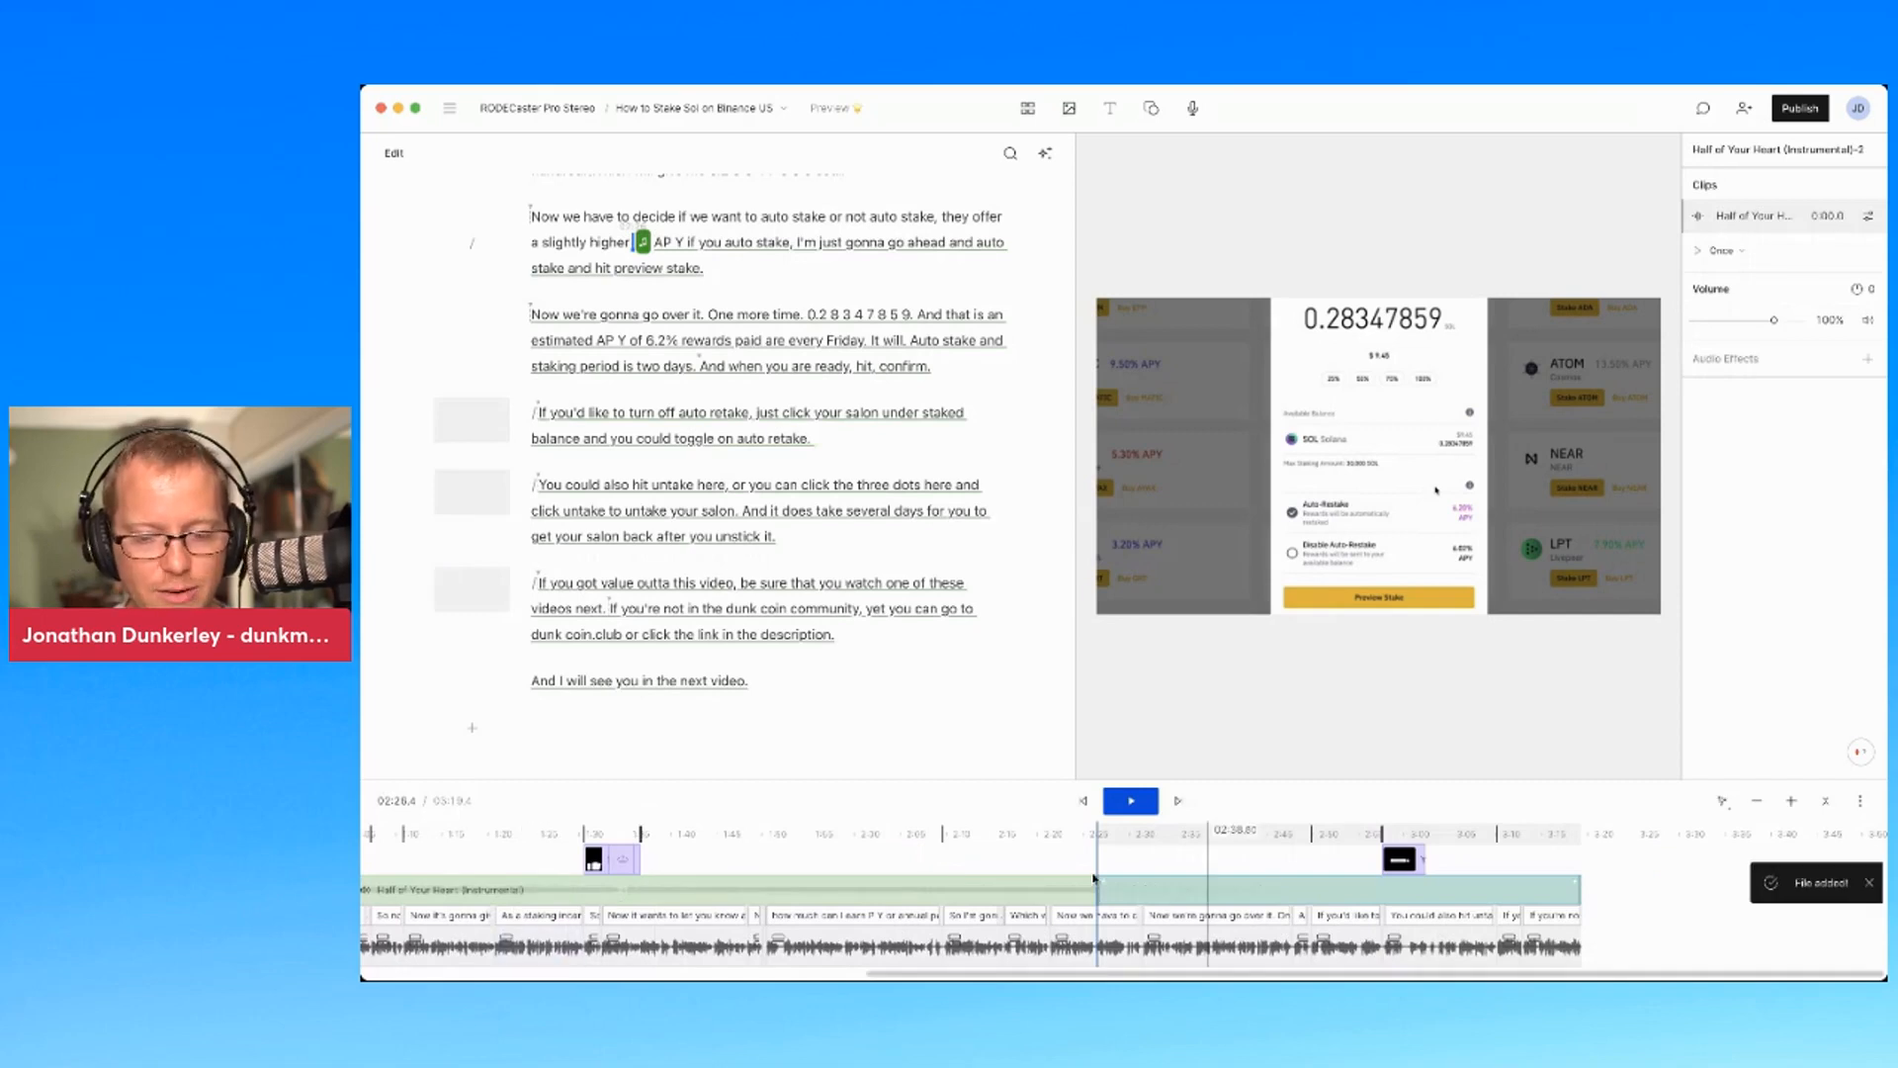
# Lower the first background music clip's volume to 9% and bring up the Publish options
pyautogui.click(1024, 894)
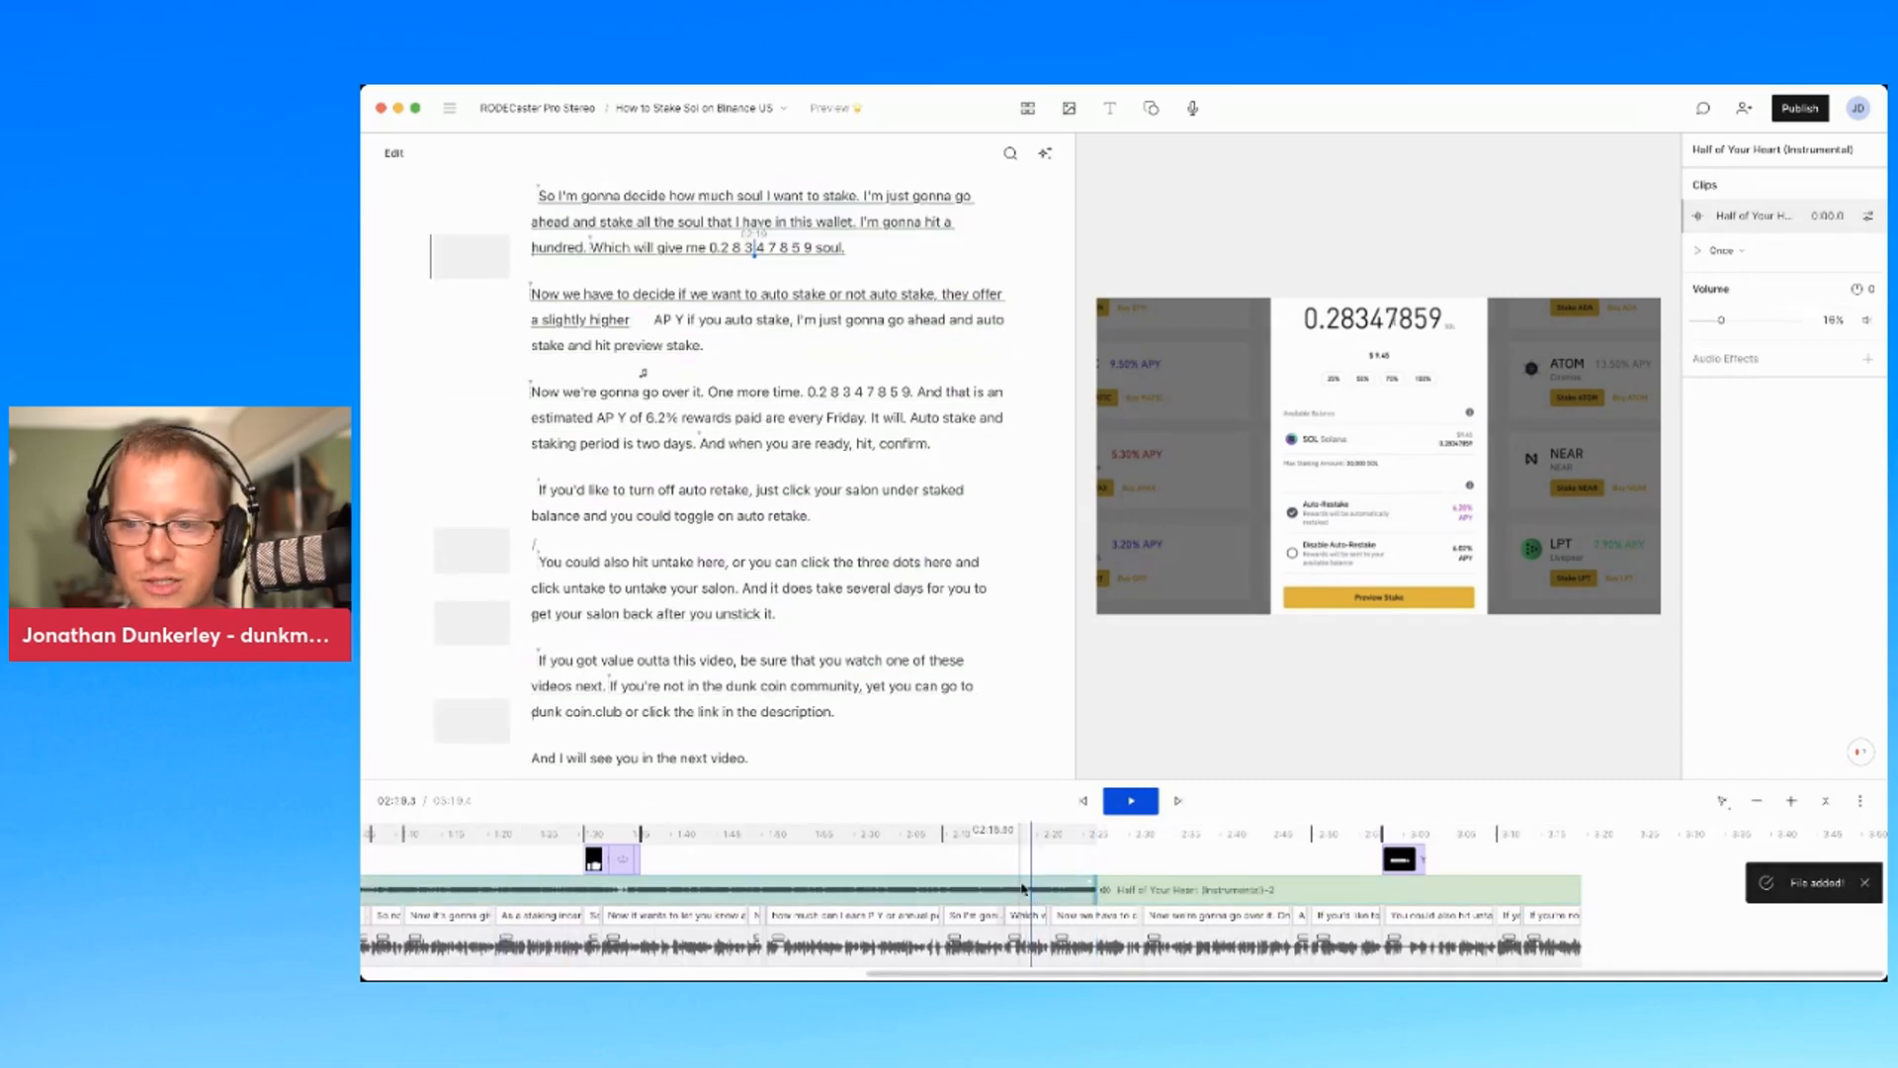
pyautogui.doubleClick(1830, 320)
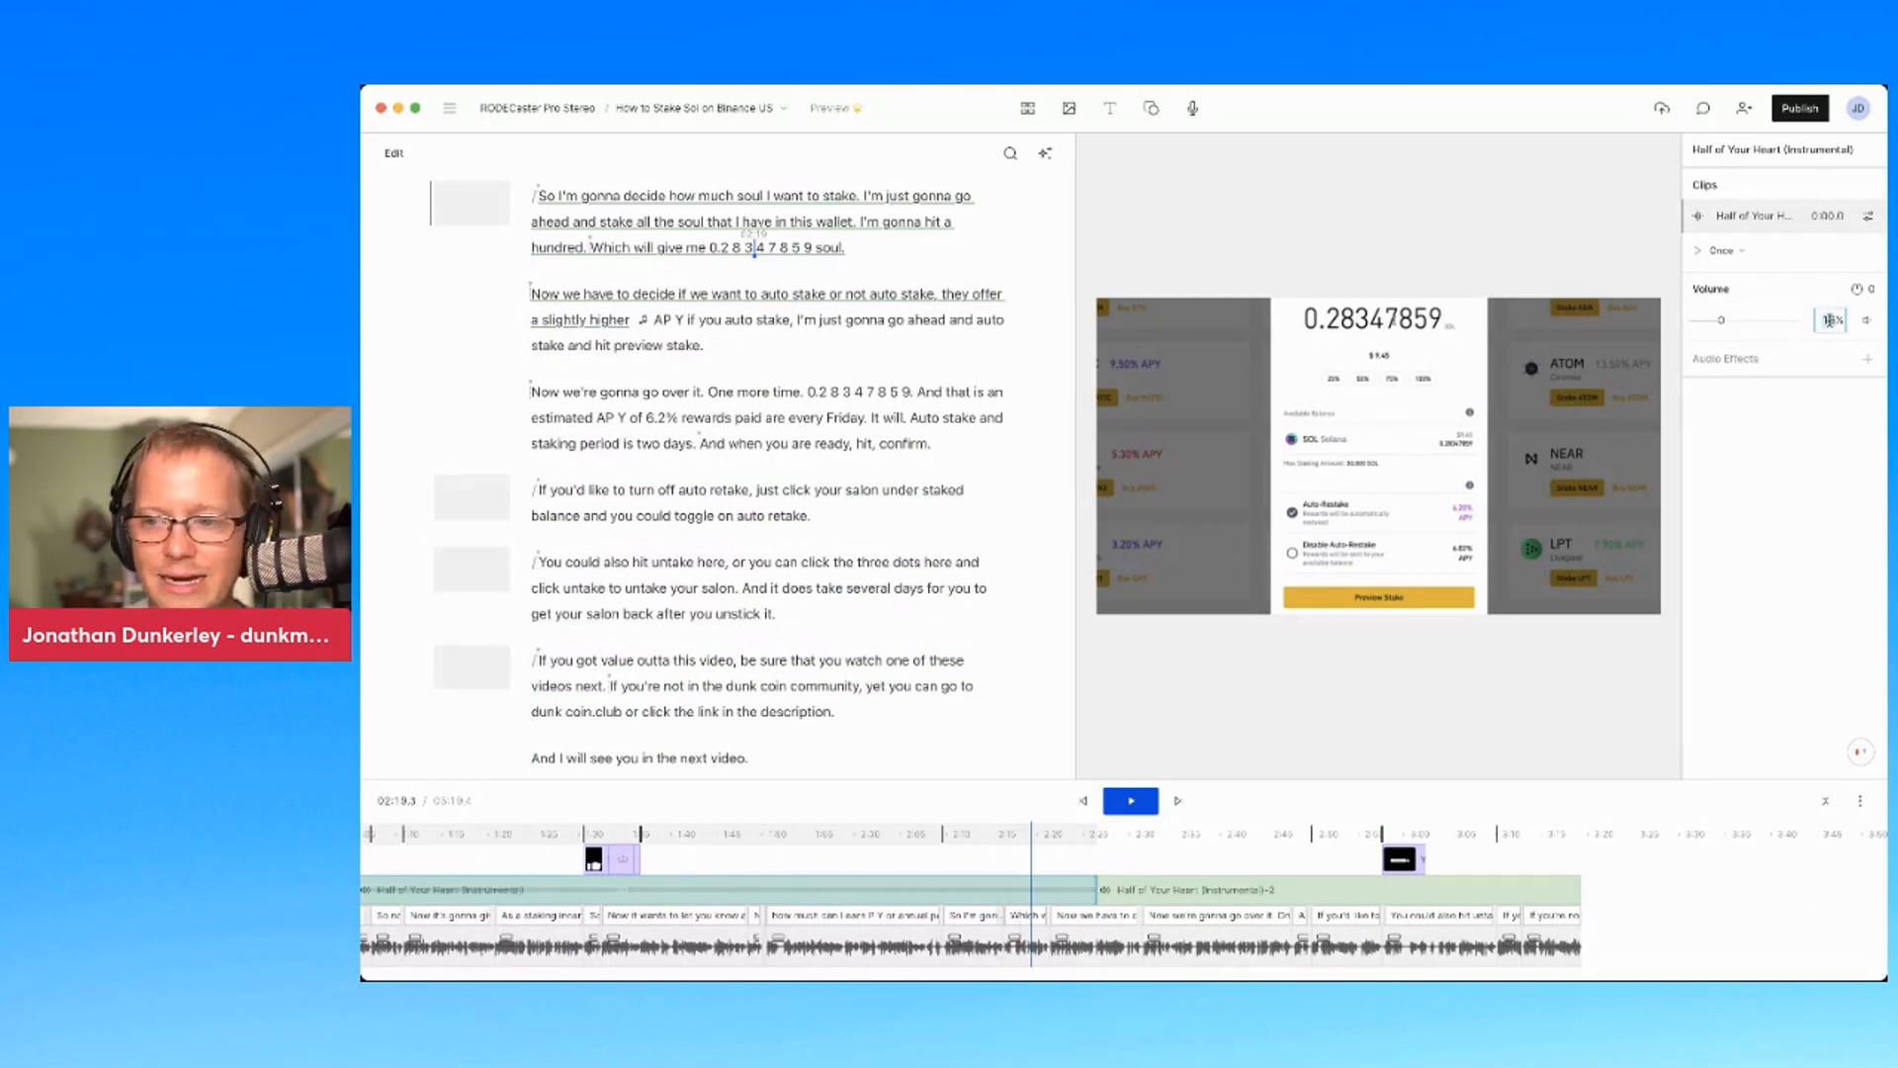
pyautogui.write('9')
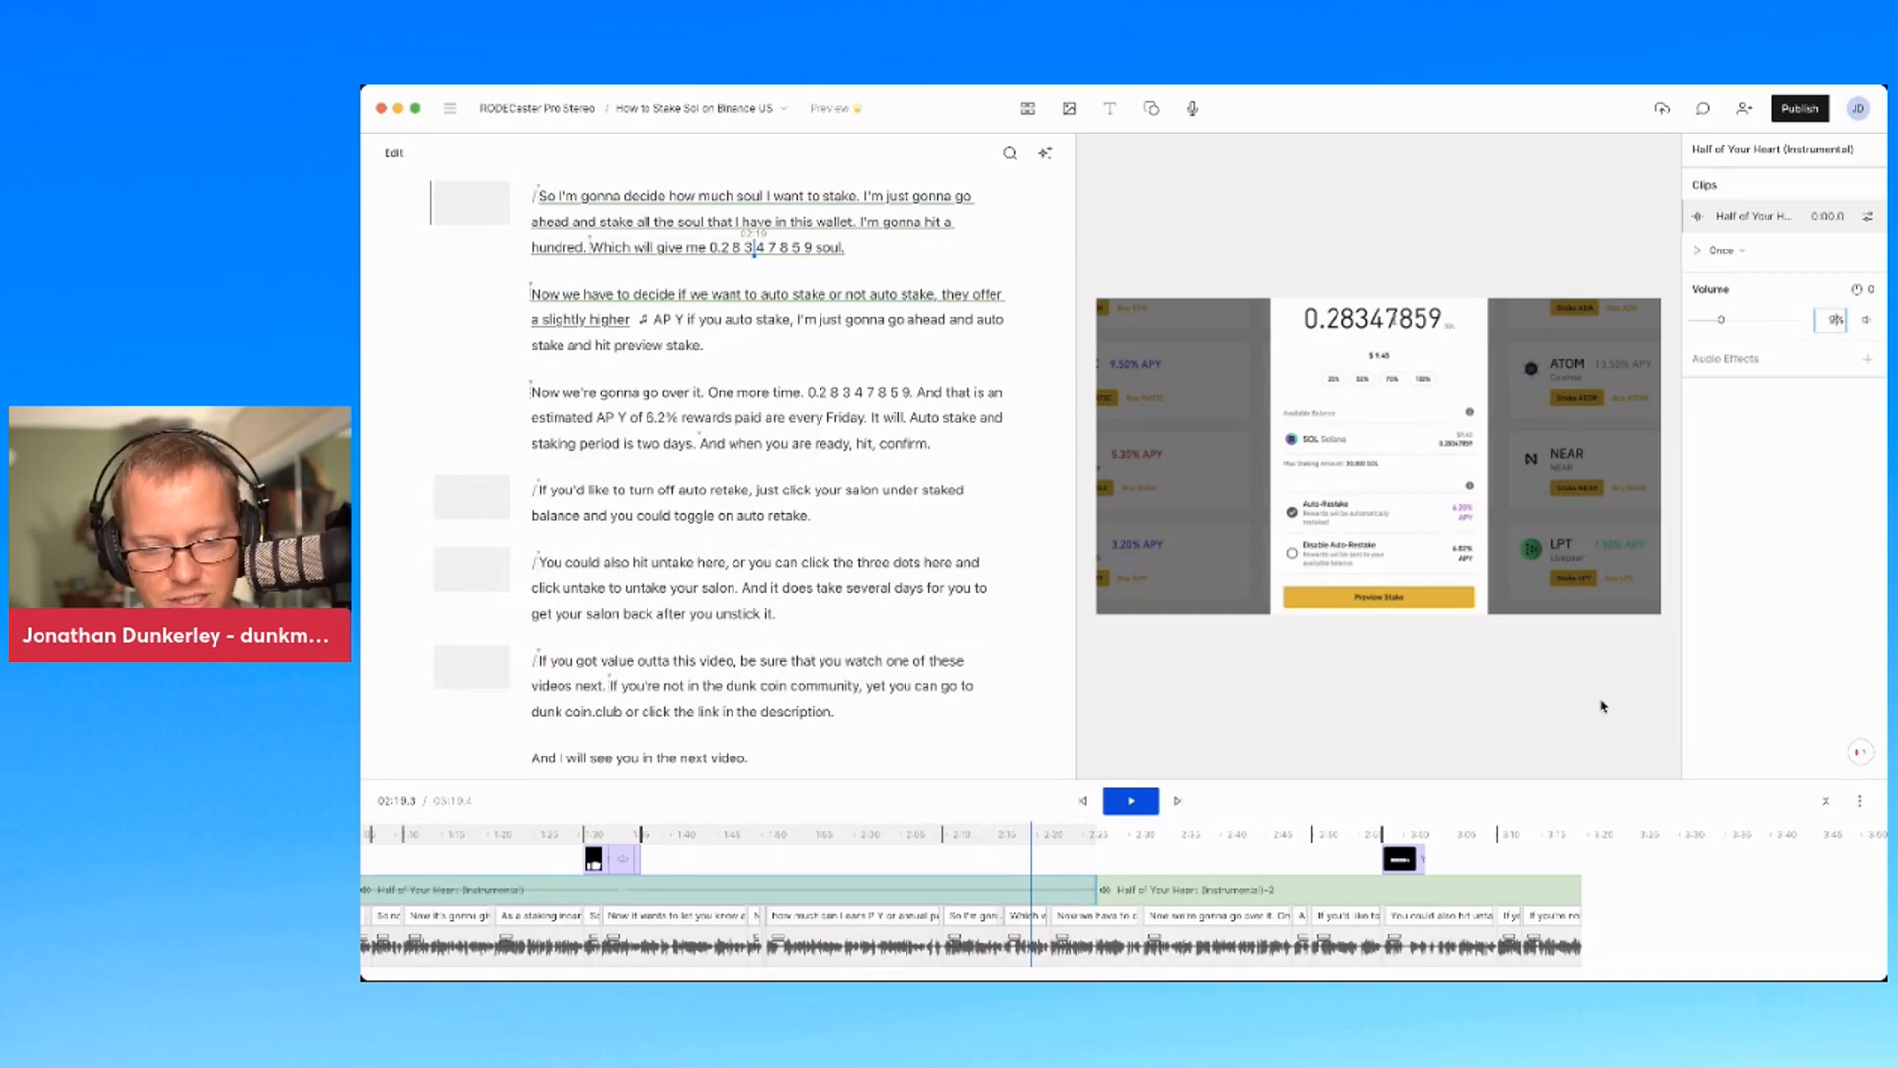
pyautogui.click(1799, 108)
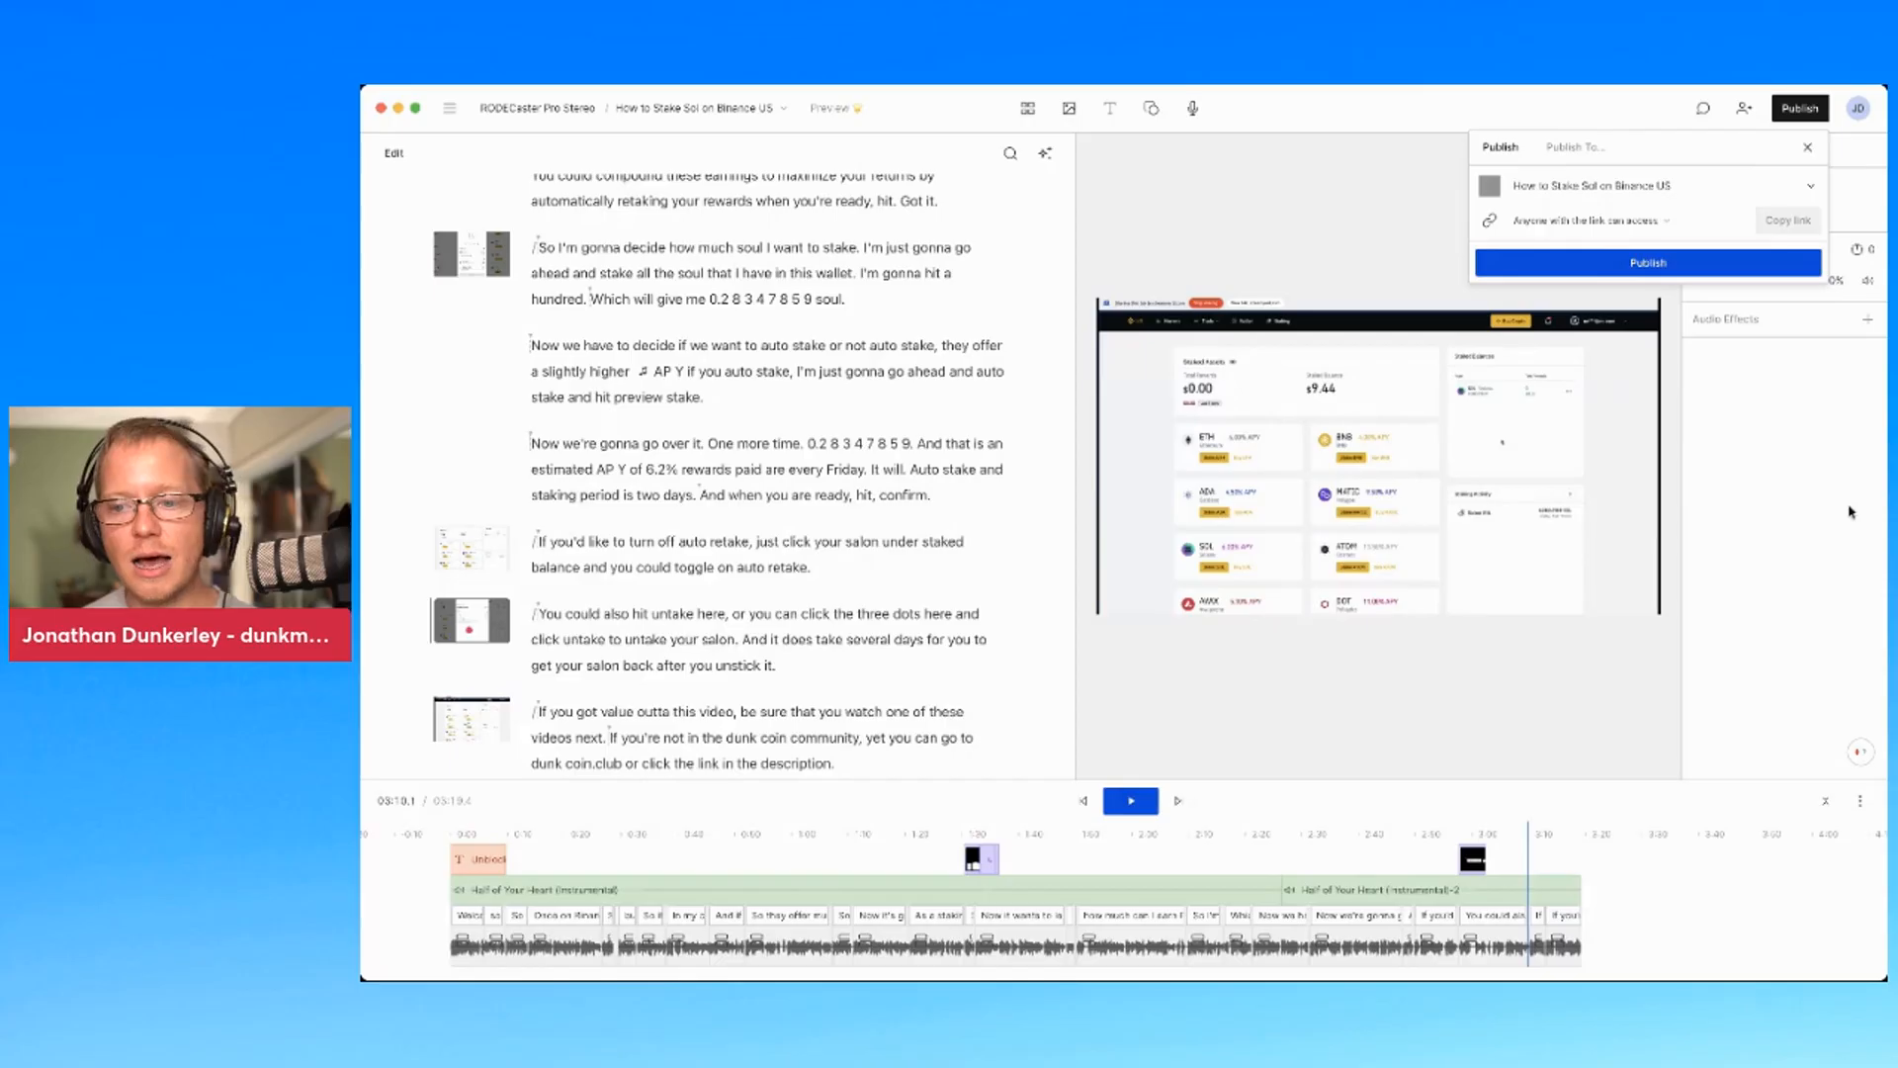
# Dismiss the Publish popover to return to the timeline
pyautogui.click(1896, 949)
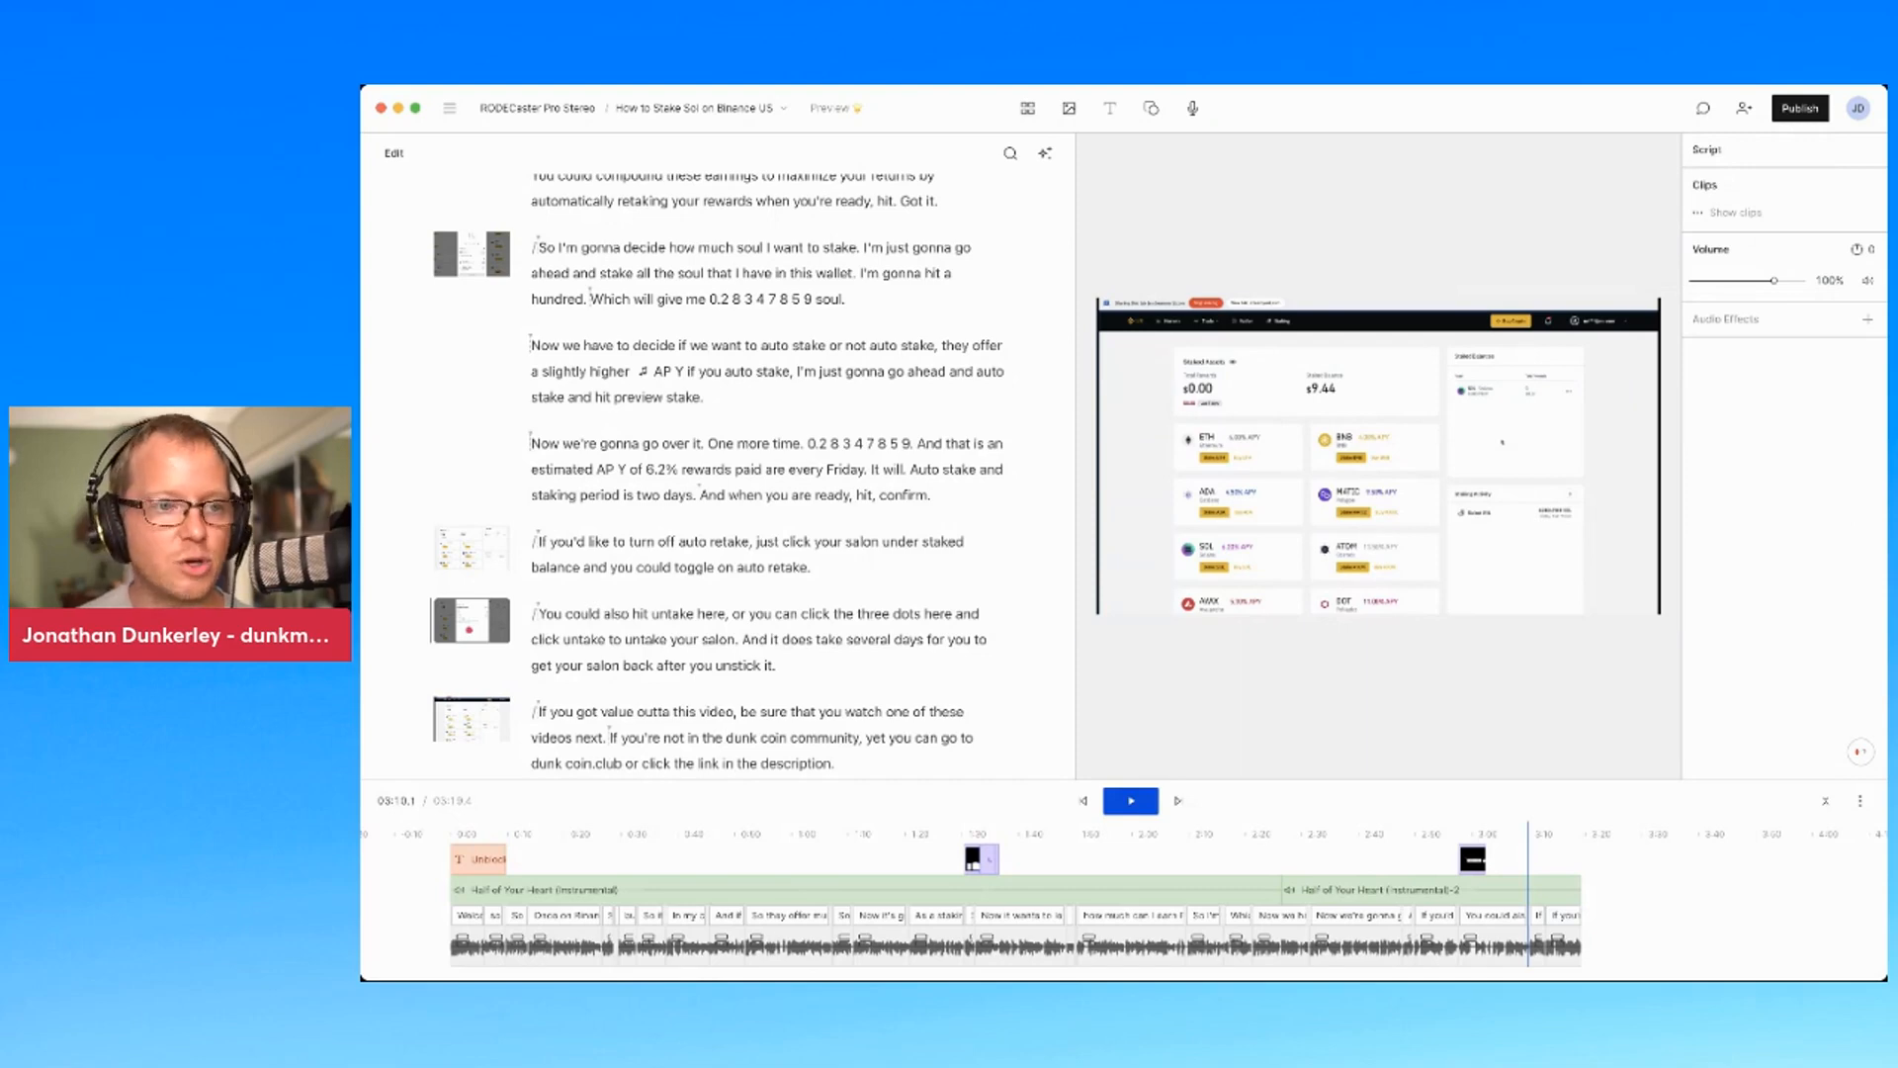